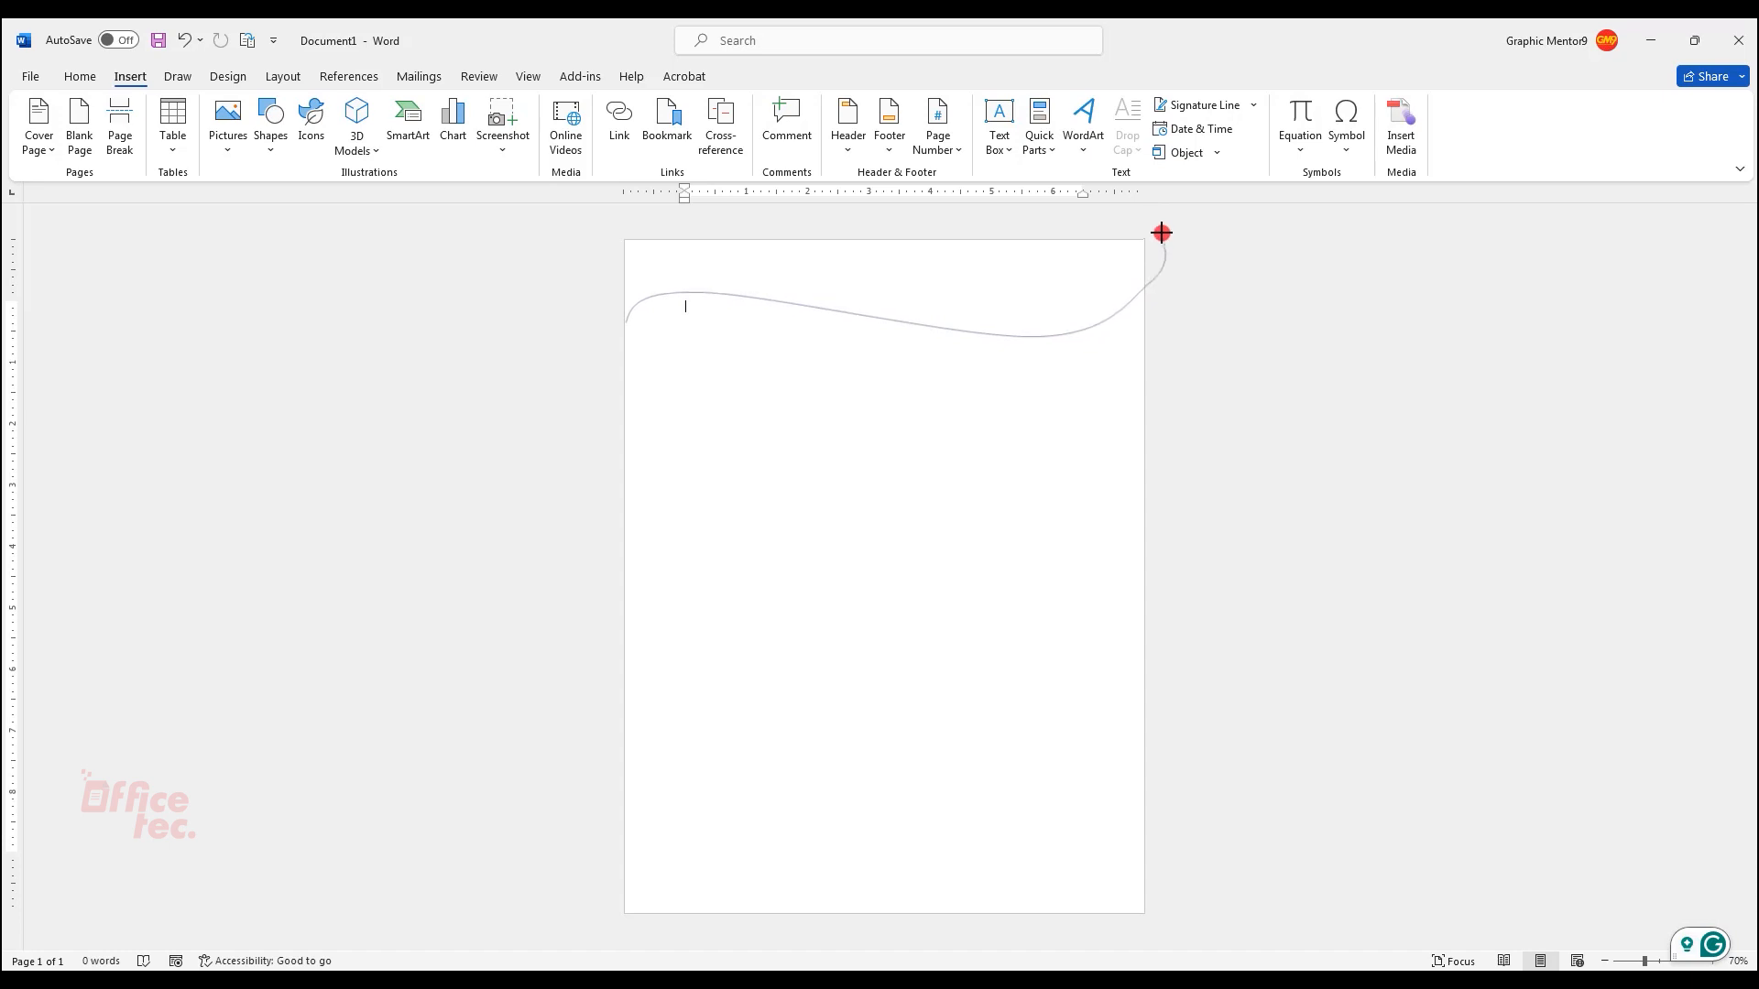
- Close the curve across the page's top into a wave shape about 2 inches high and smooth its bends by editing points
left_click(593, 227)
left_click(619, 322)
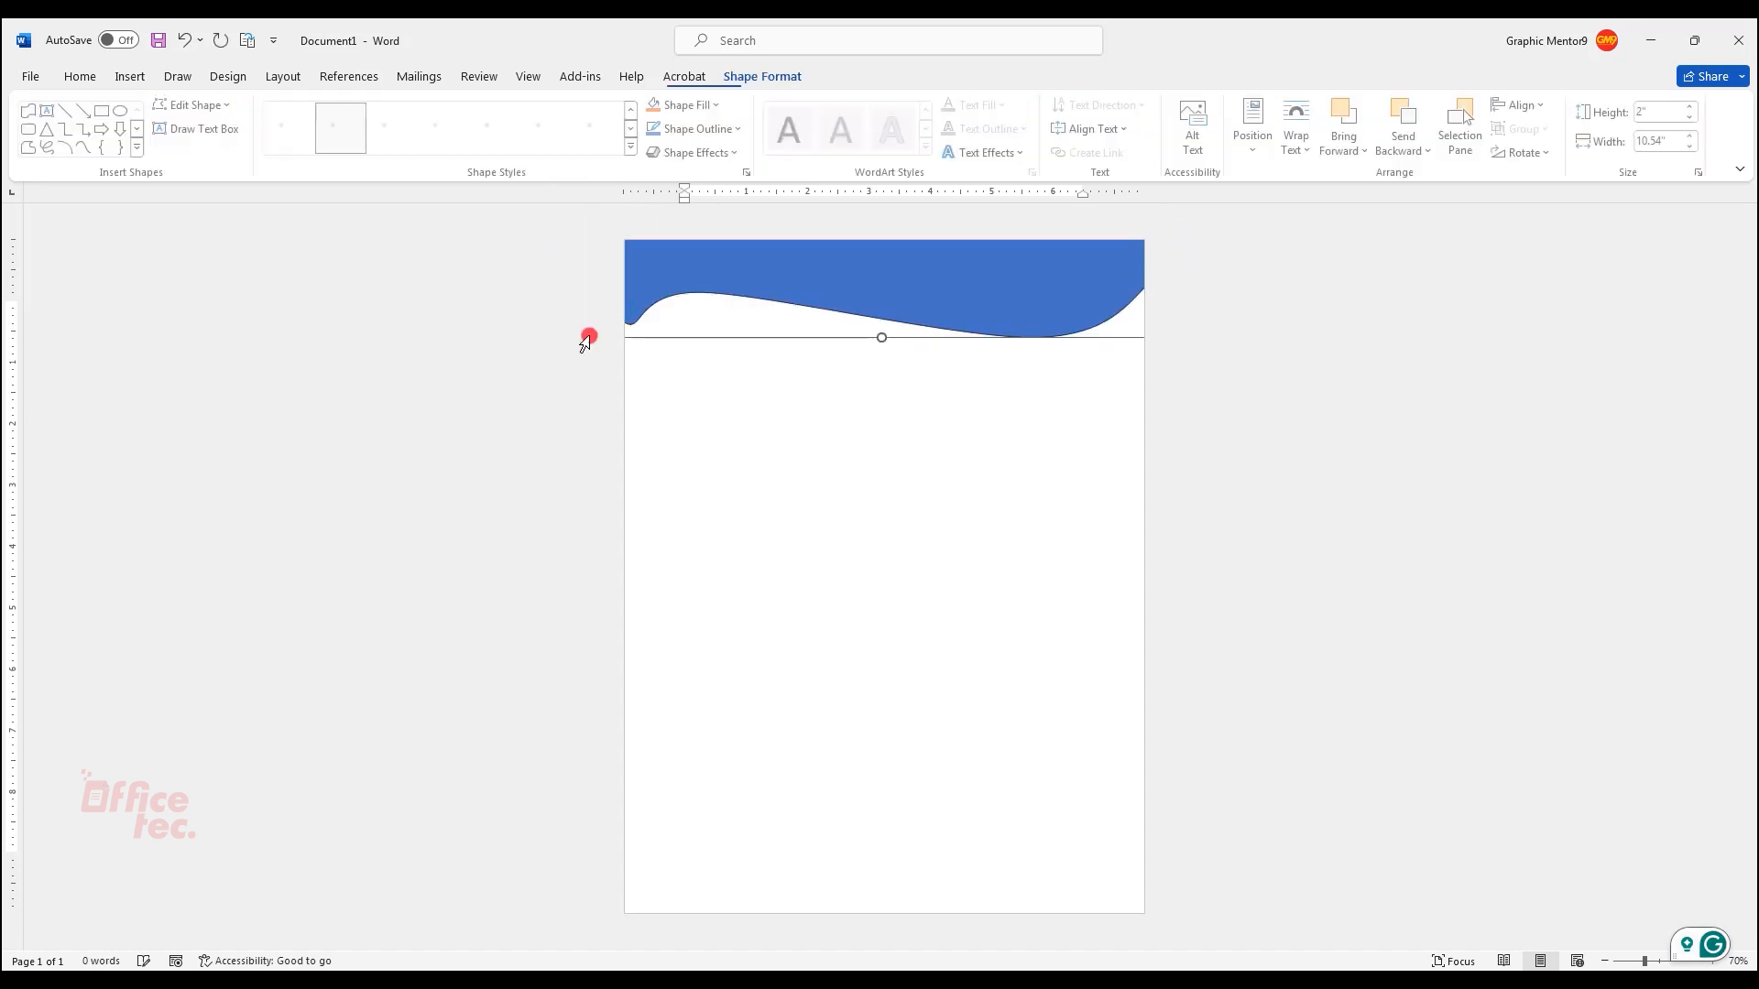
left_click(213, 105)
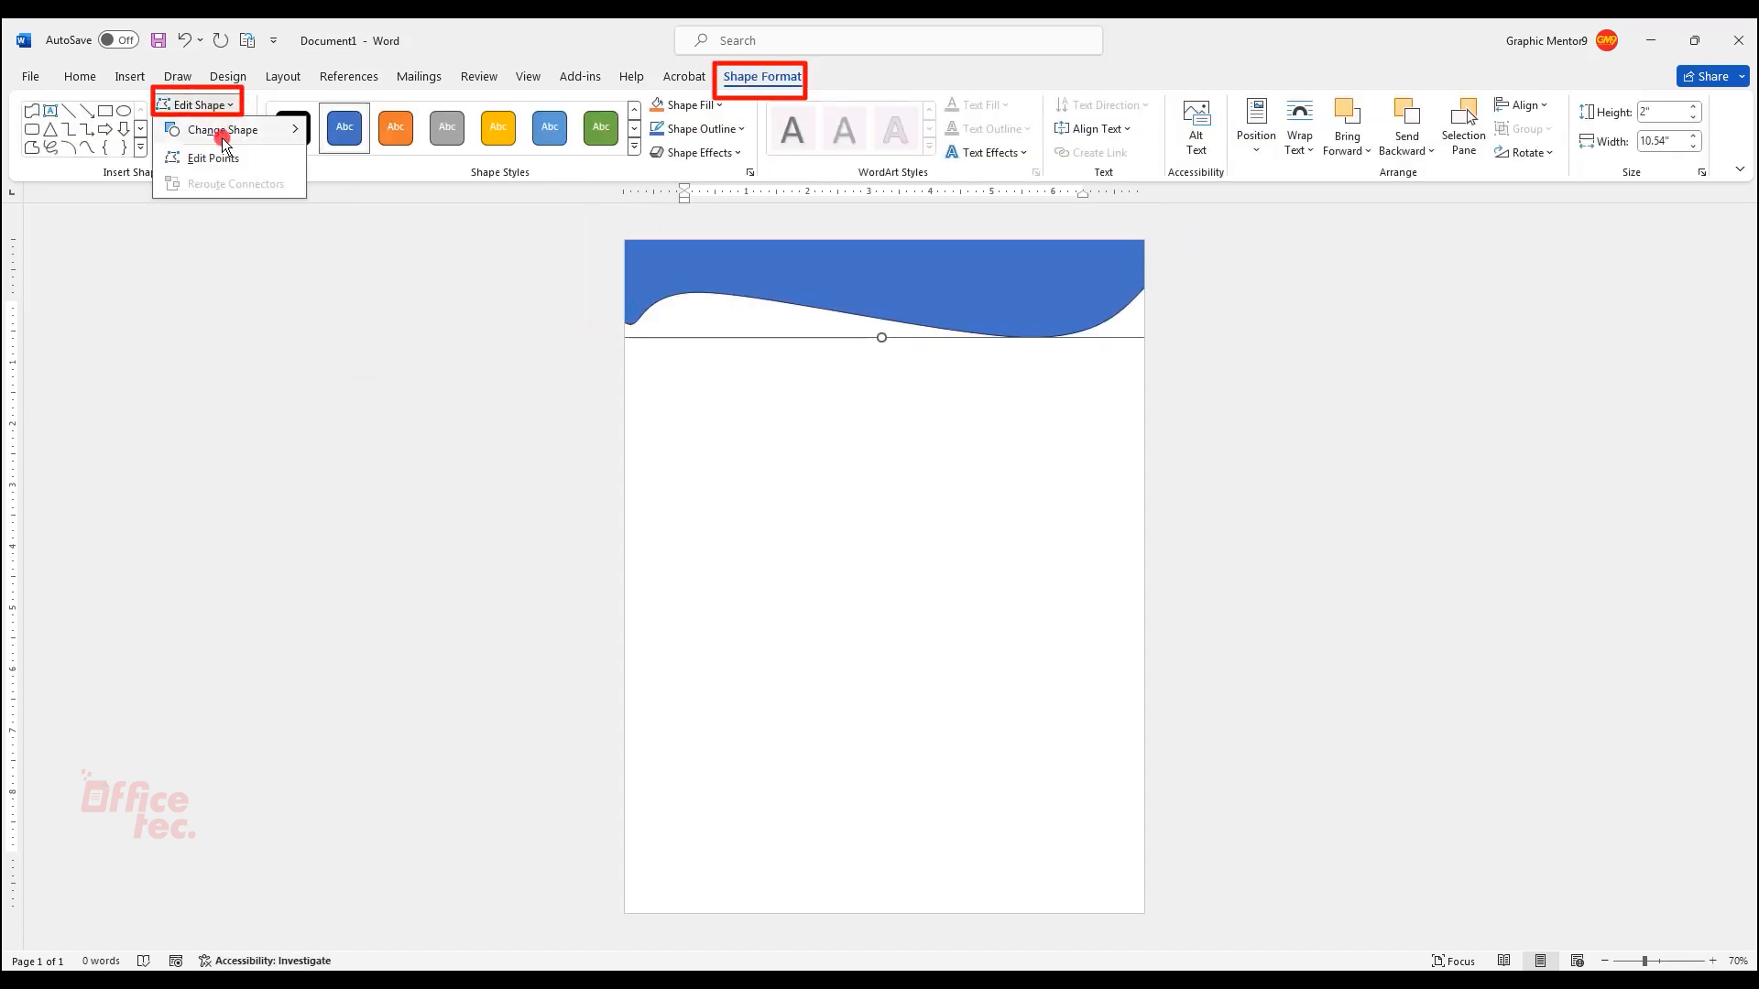
left_click(206, 156)
left_click_drag(621, 322, 617, 322)
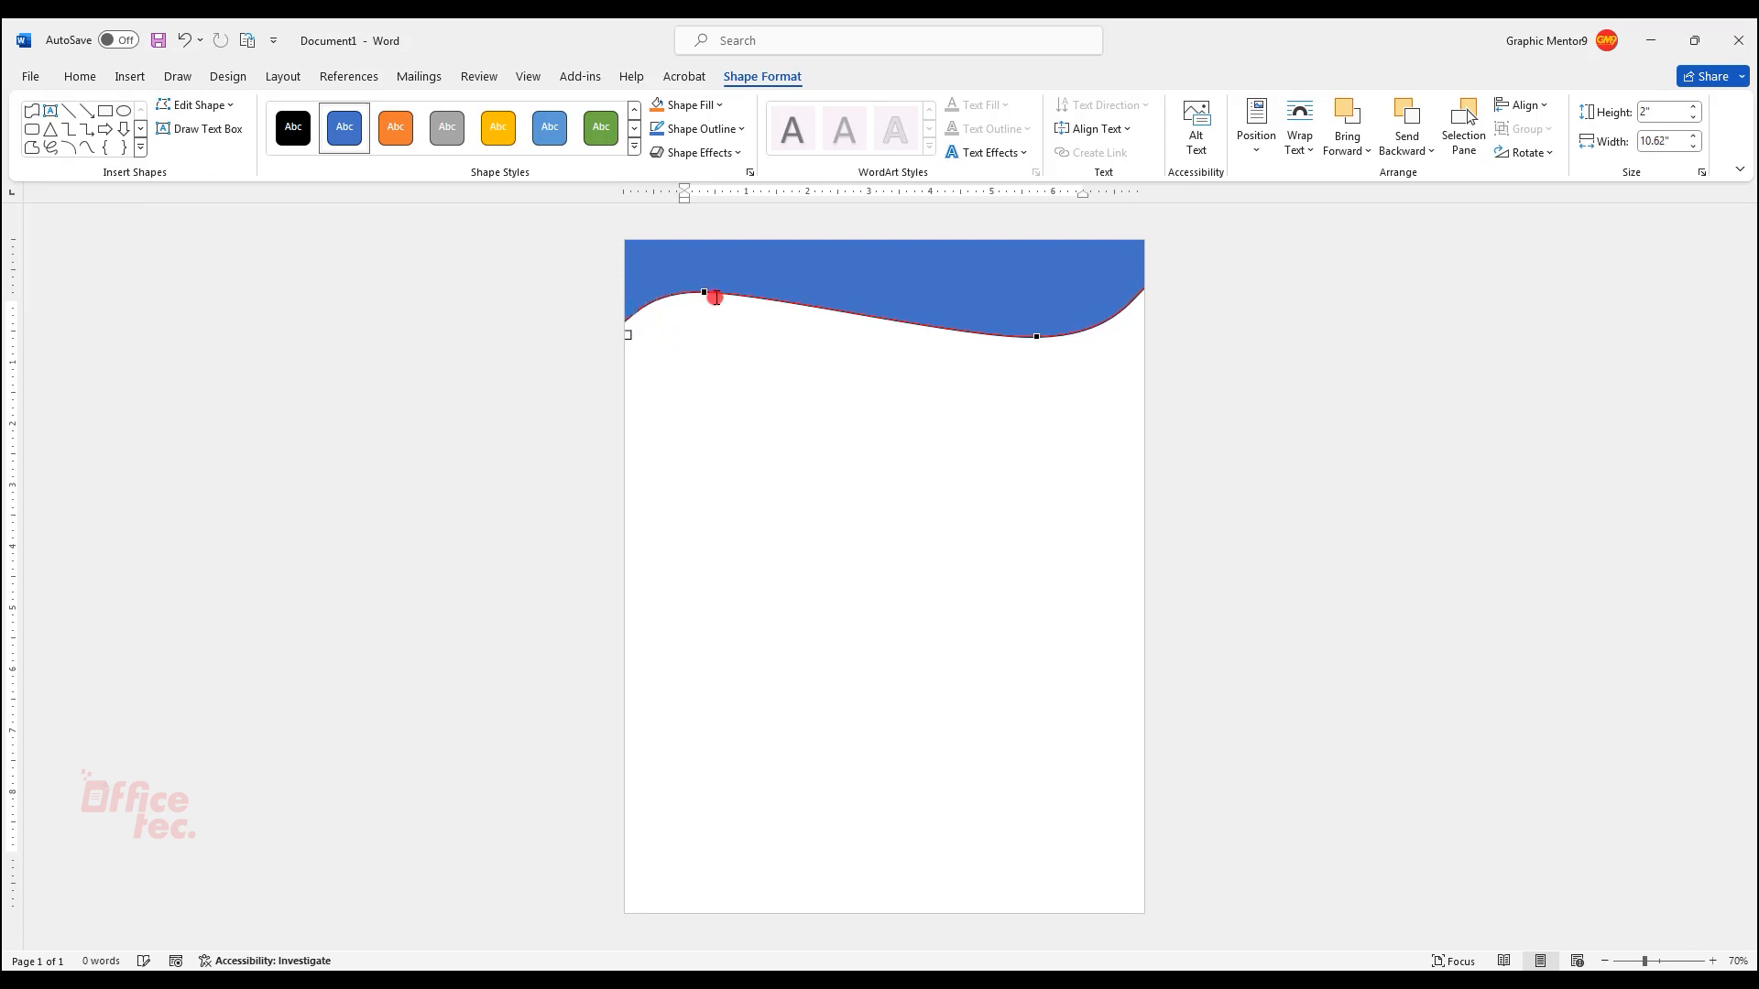
left_click_drag(723, 289, 734, 289)
mouse_move(1104, 336)
left_mouse_down()
mouse_move(1134, 333)
mouse_move(1099, 336)
left_mouse_up()
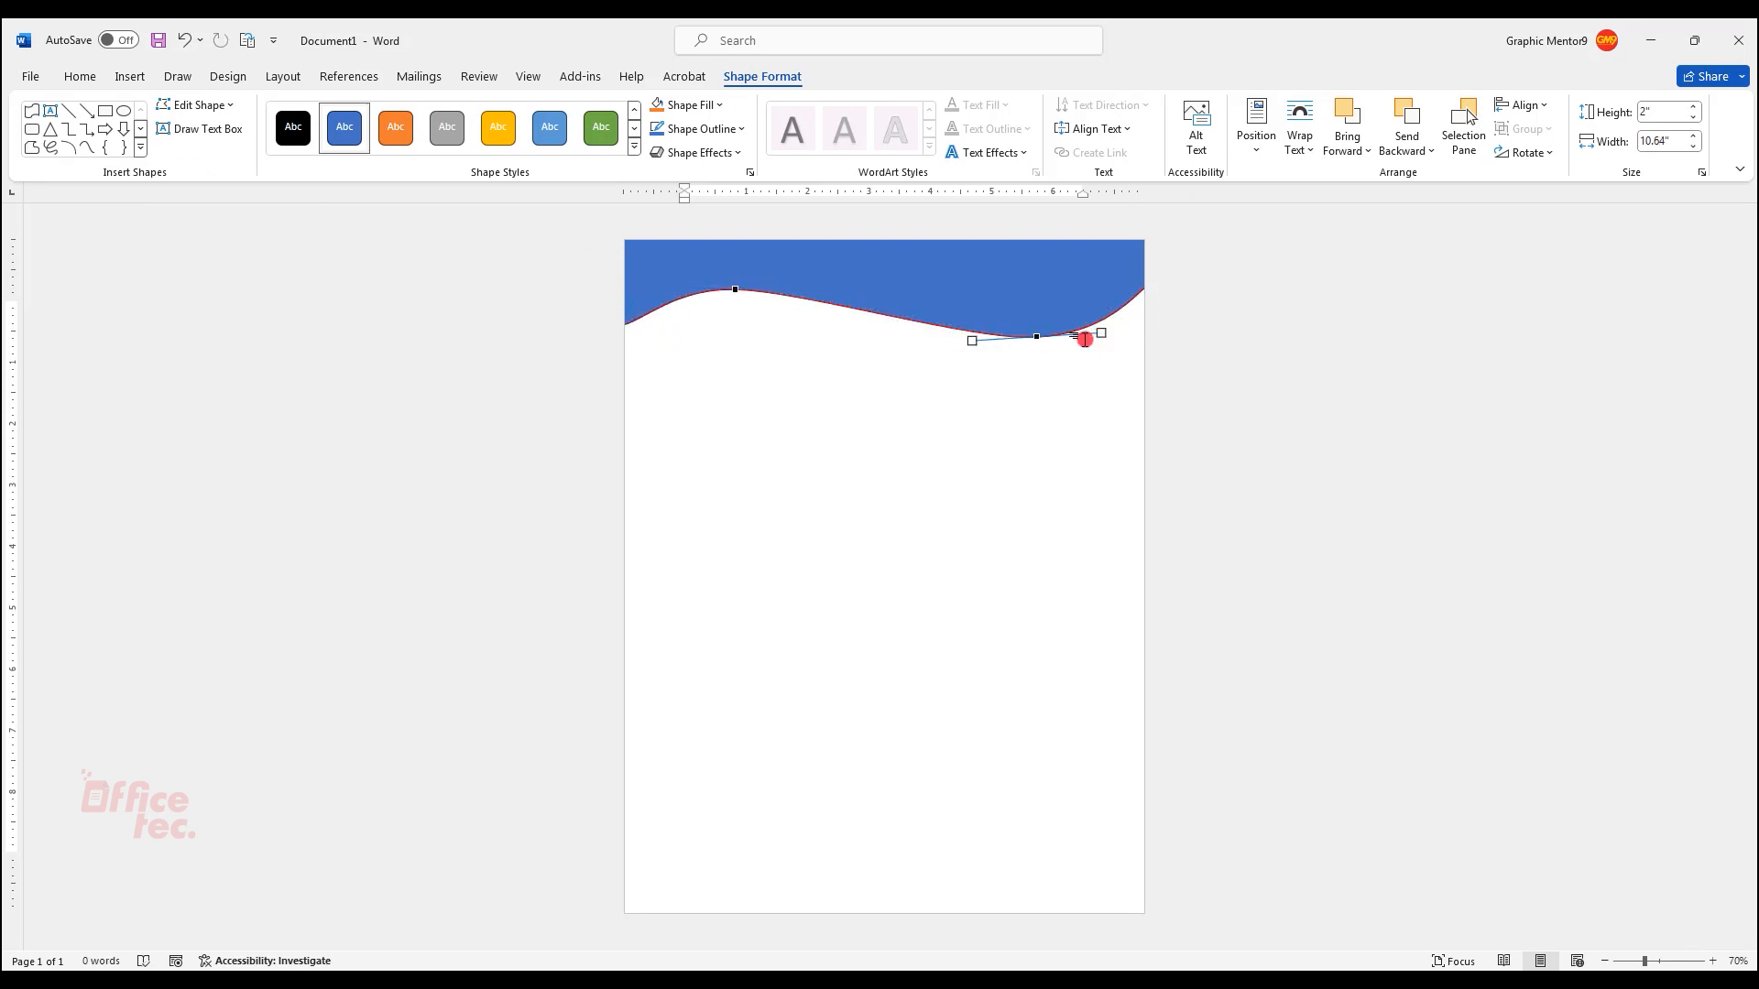
left_click(859, 286)
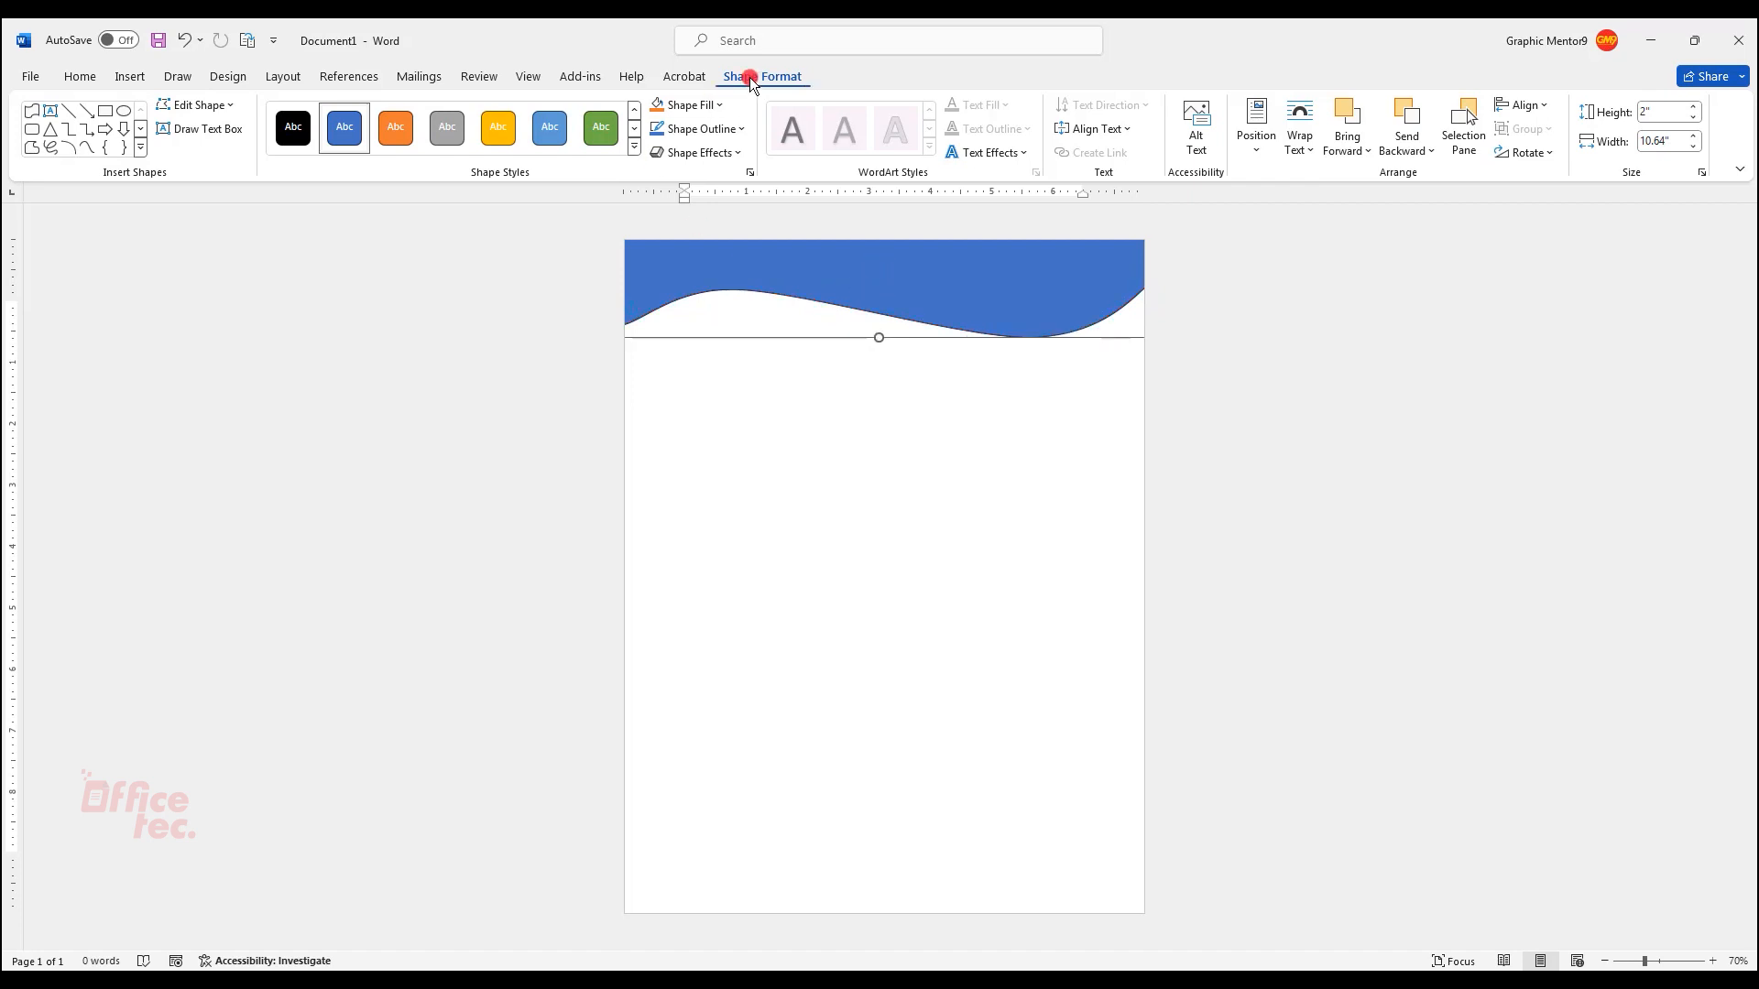
- Remove the wave shape's outline and fill it with the standard Dark Blue color
left_click(700, 129)
left_click(705, 372)
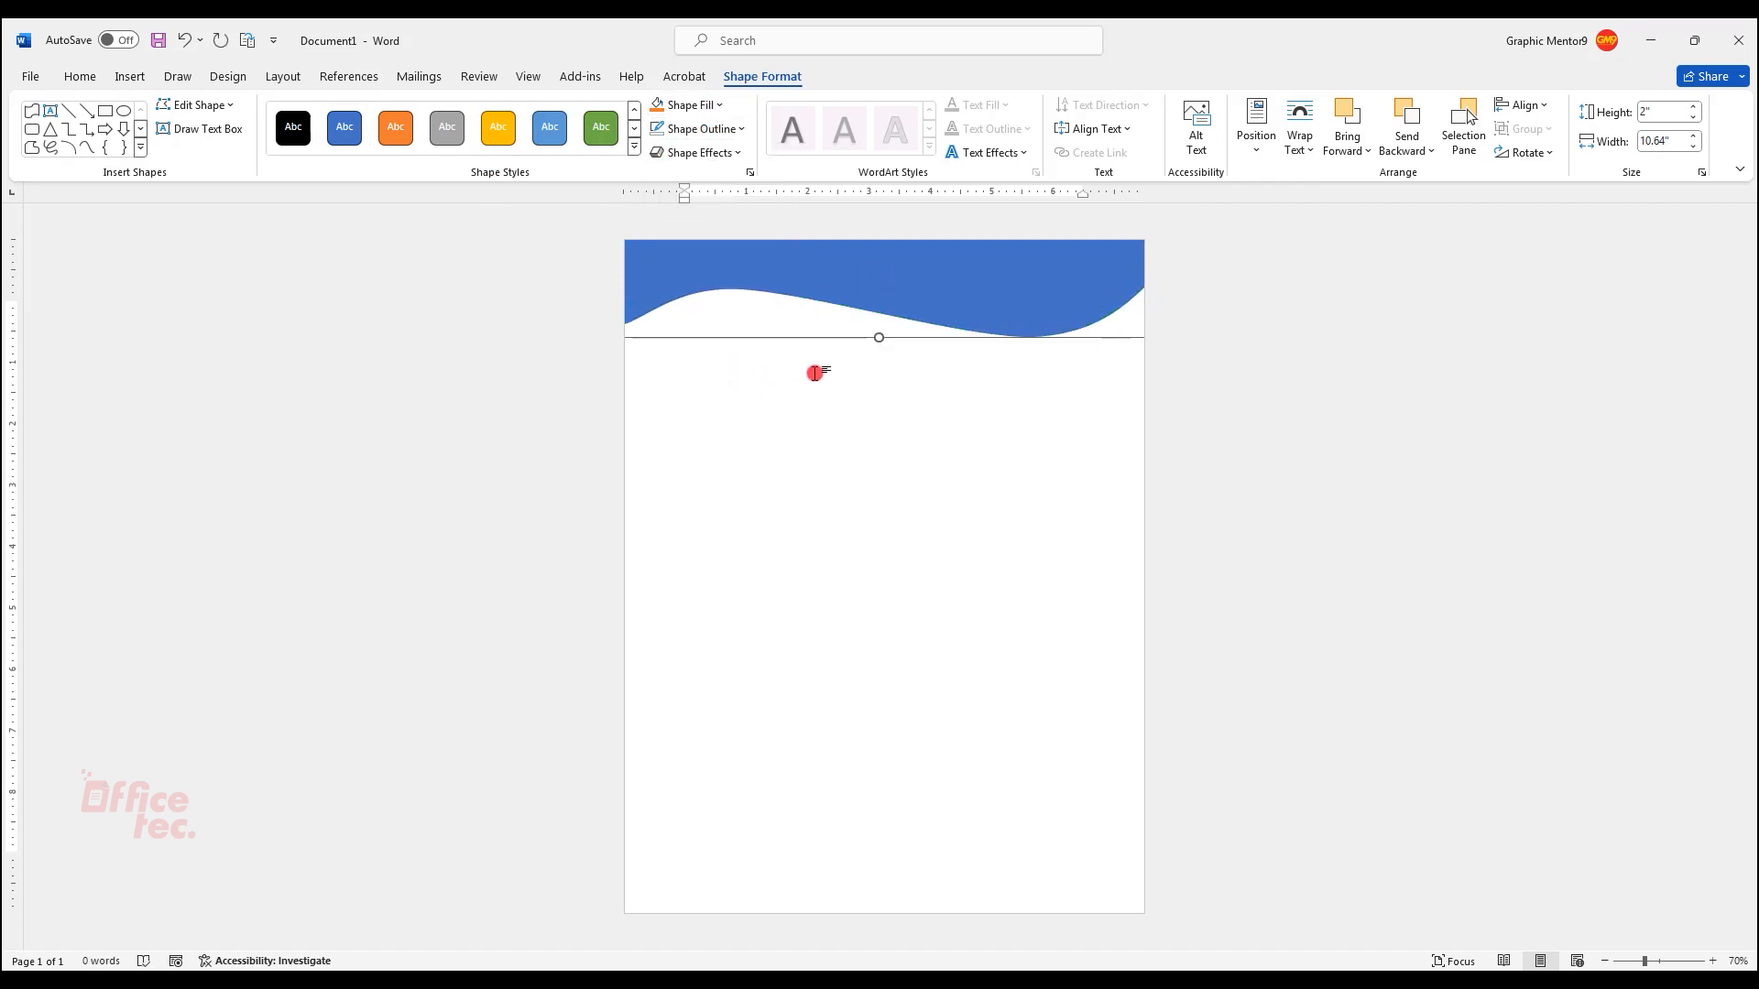
left_click(730, 442)
left_click(738, 270)
left_click(752, 80)
left_click(718, 105)
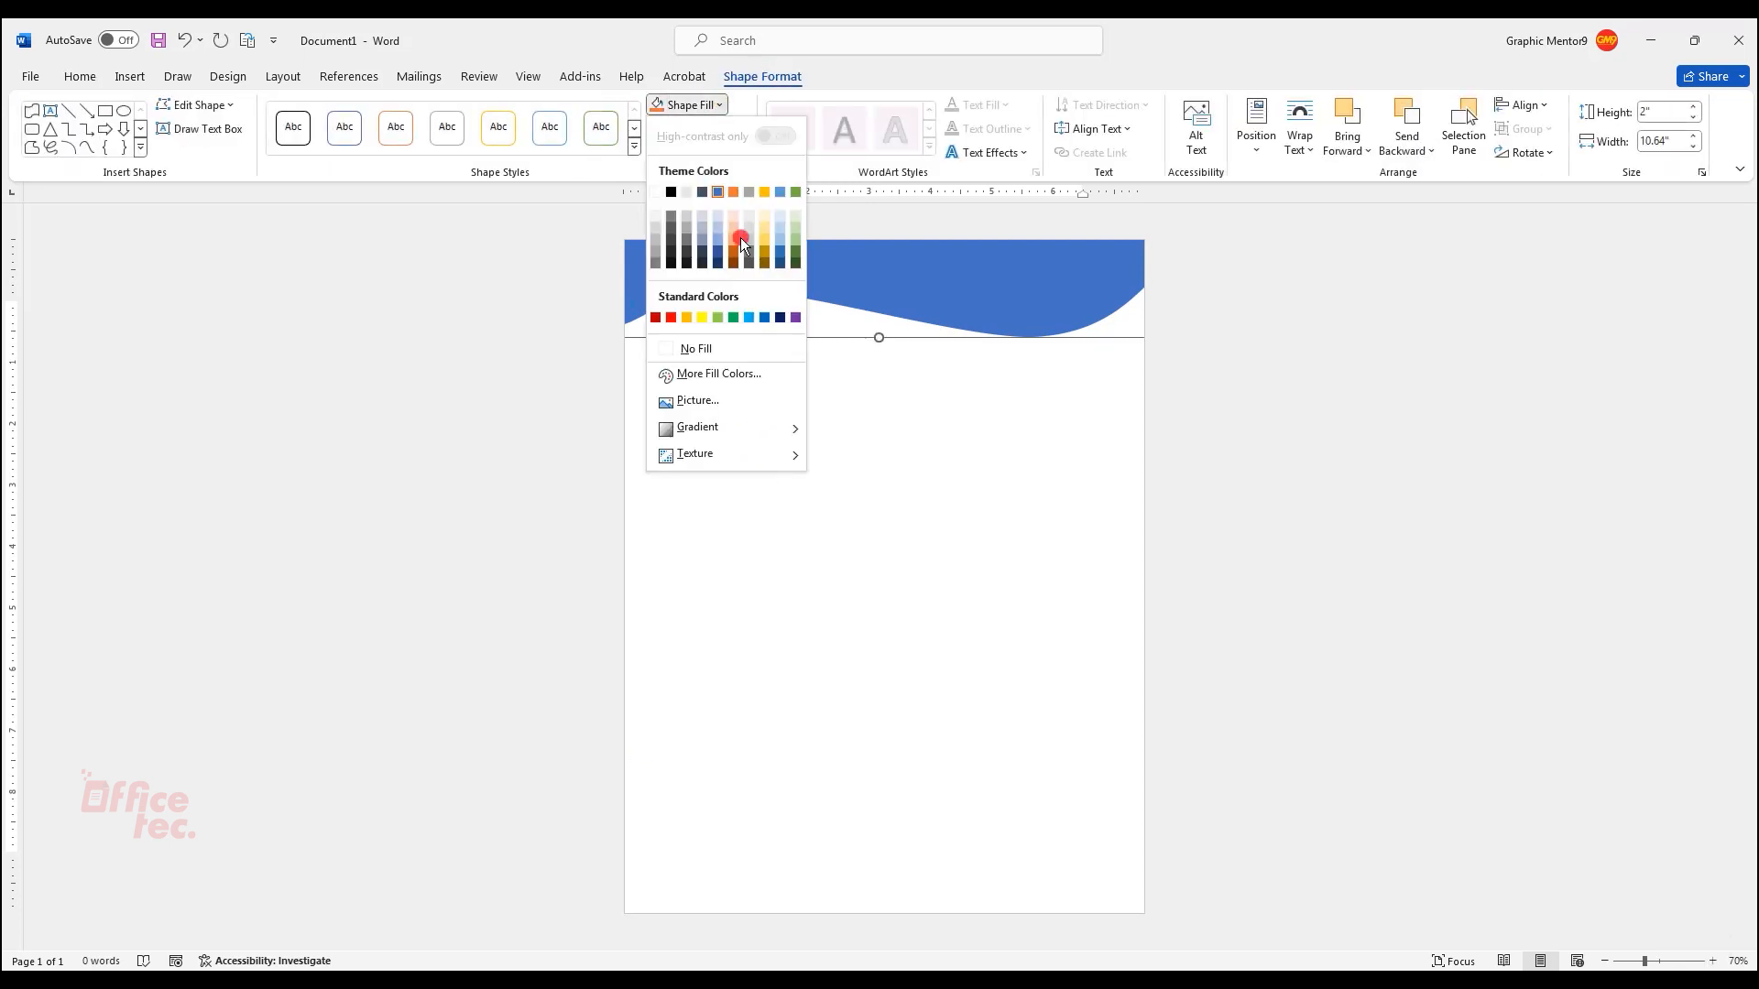
left_click(786, 315)
left_click(726, 434)
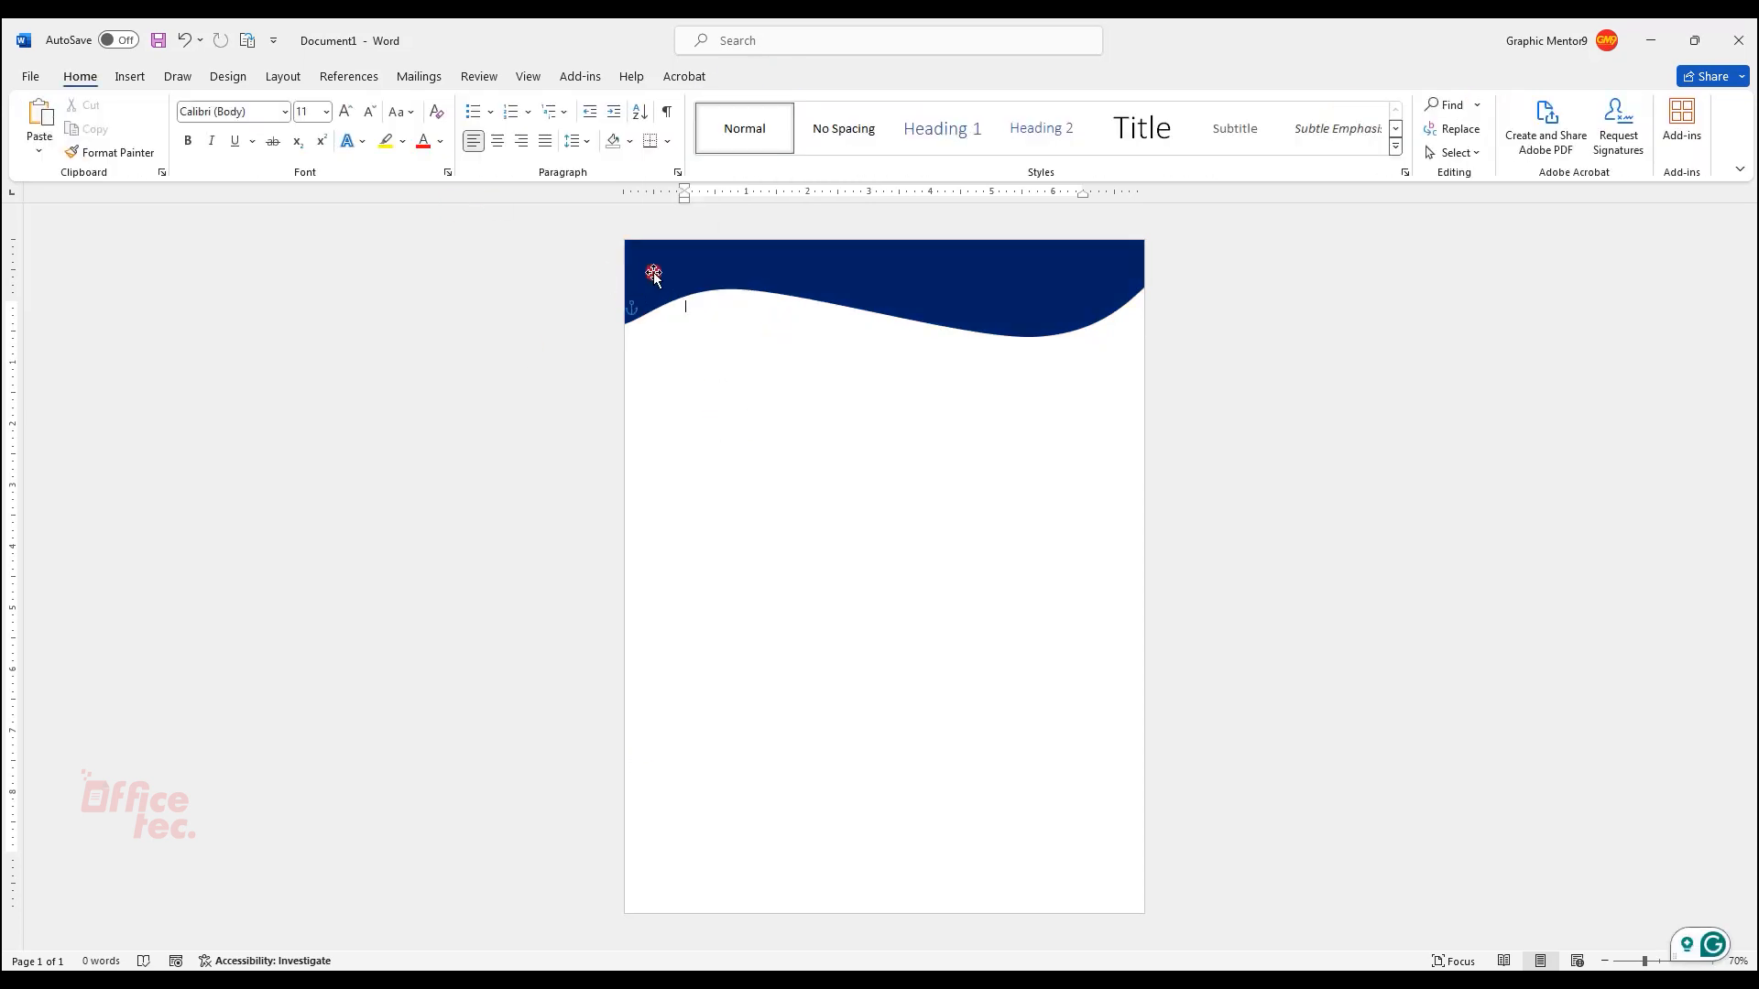
- Draw a second closed curve, about 2.45 by 10.67 inches, running just below the dark blue wave and around the page's top
left_click(653, 275)
left_click(129, 76)
left_click(270, 128)
left_click(320, 223)
left_click(626, 337)
left_click(727, 306)
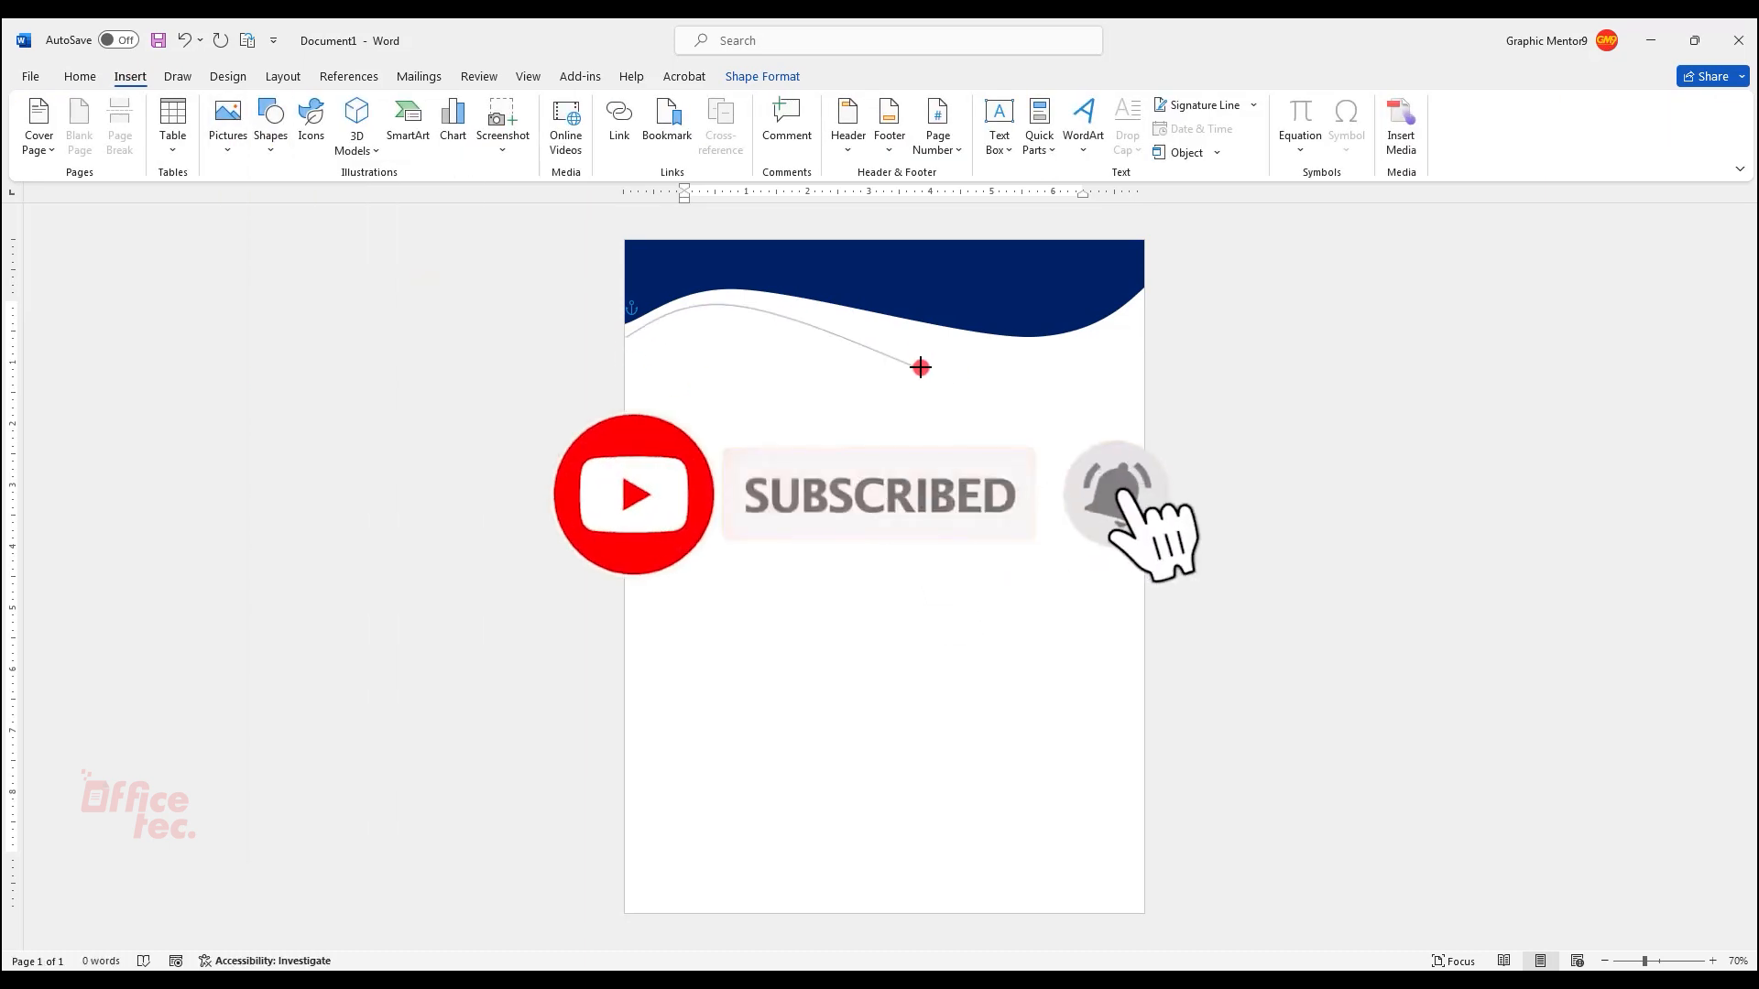
left_click(974, 360)
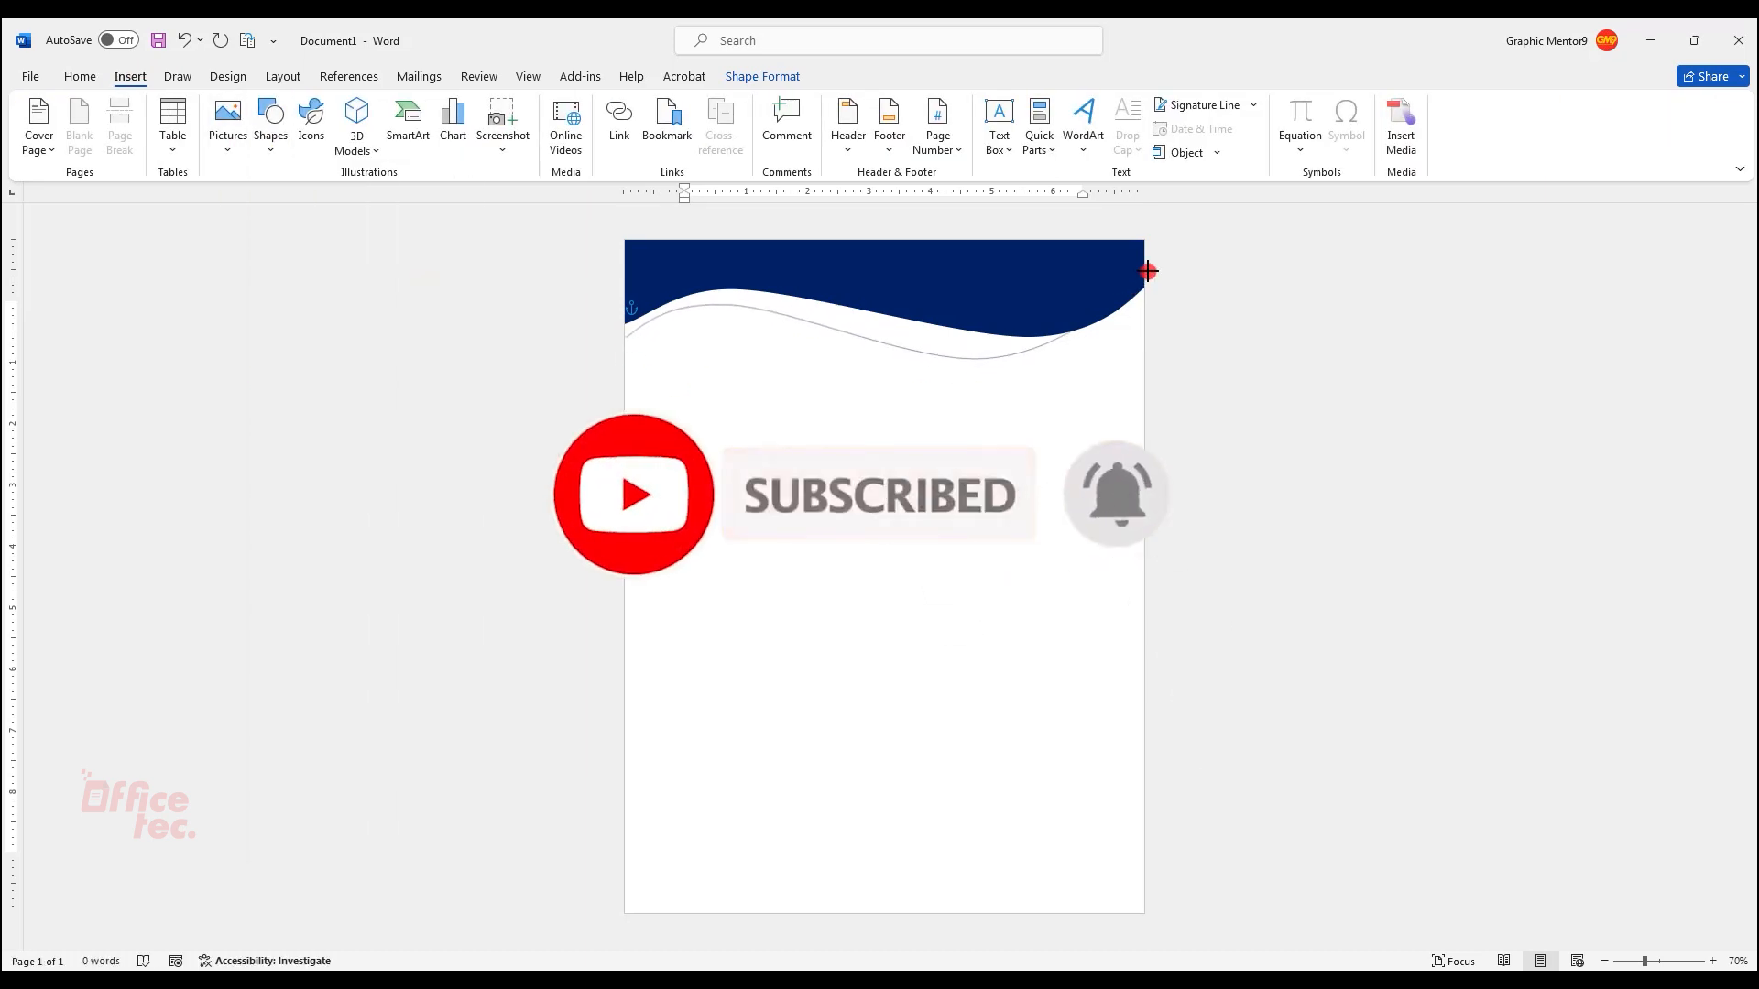
left_click(1158, 274)
left_click(625, 335)
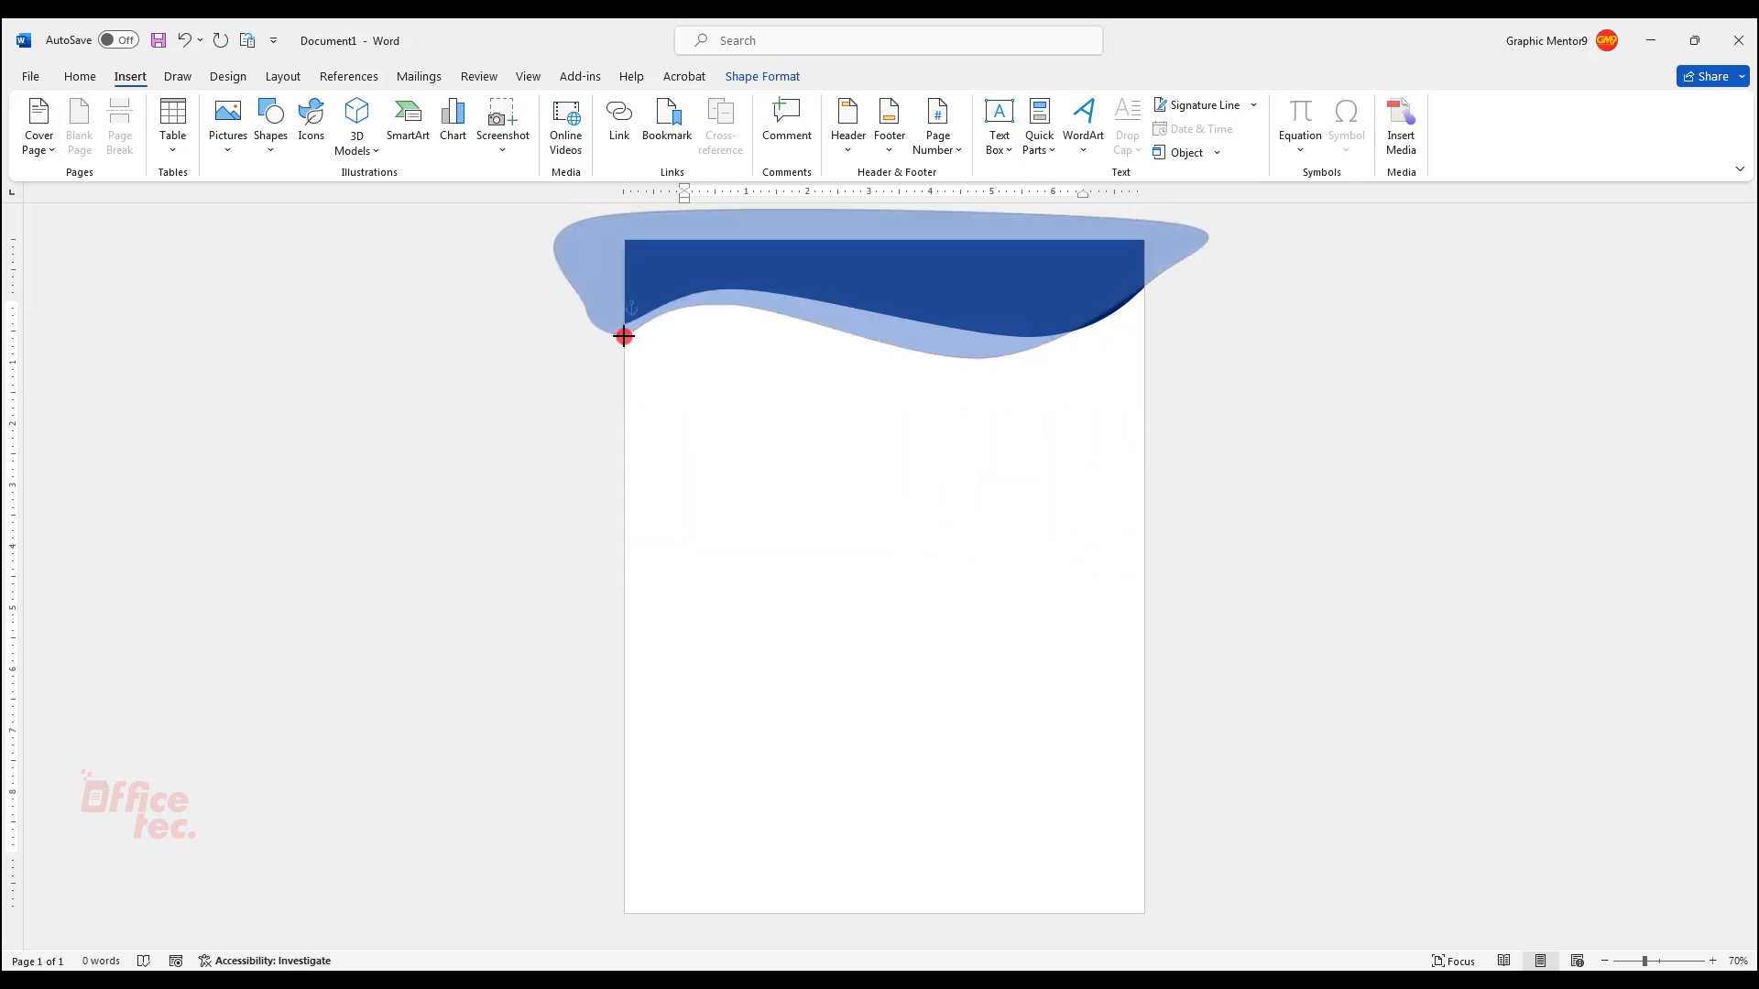
- Send the second wave shape to the back, behind the dark blue wave
right_click(849, 287)
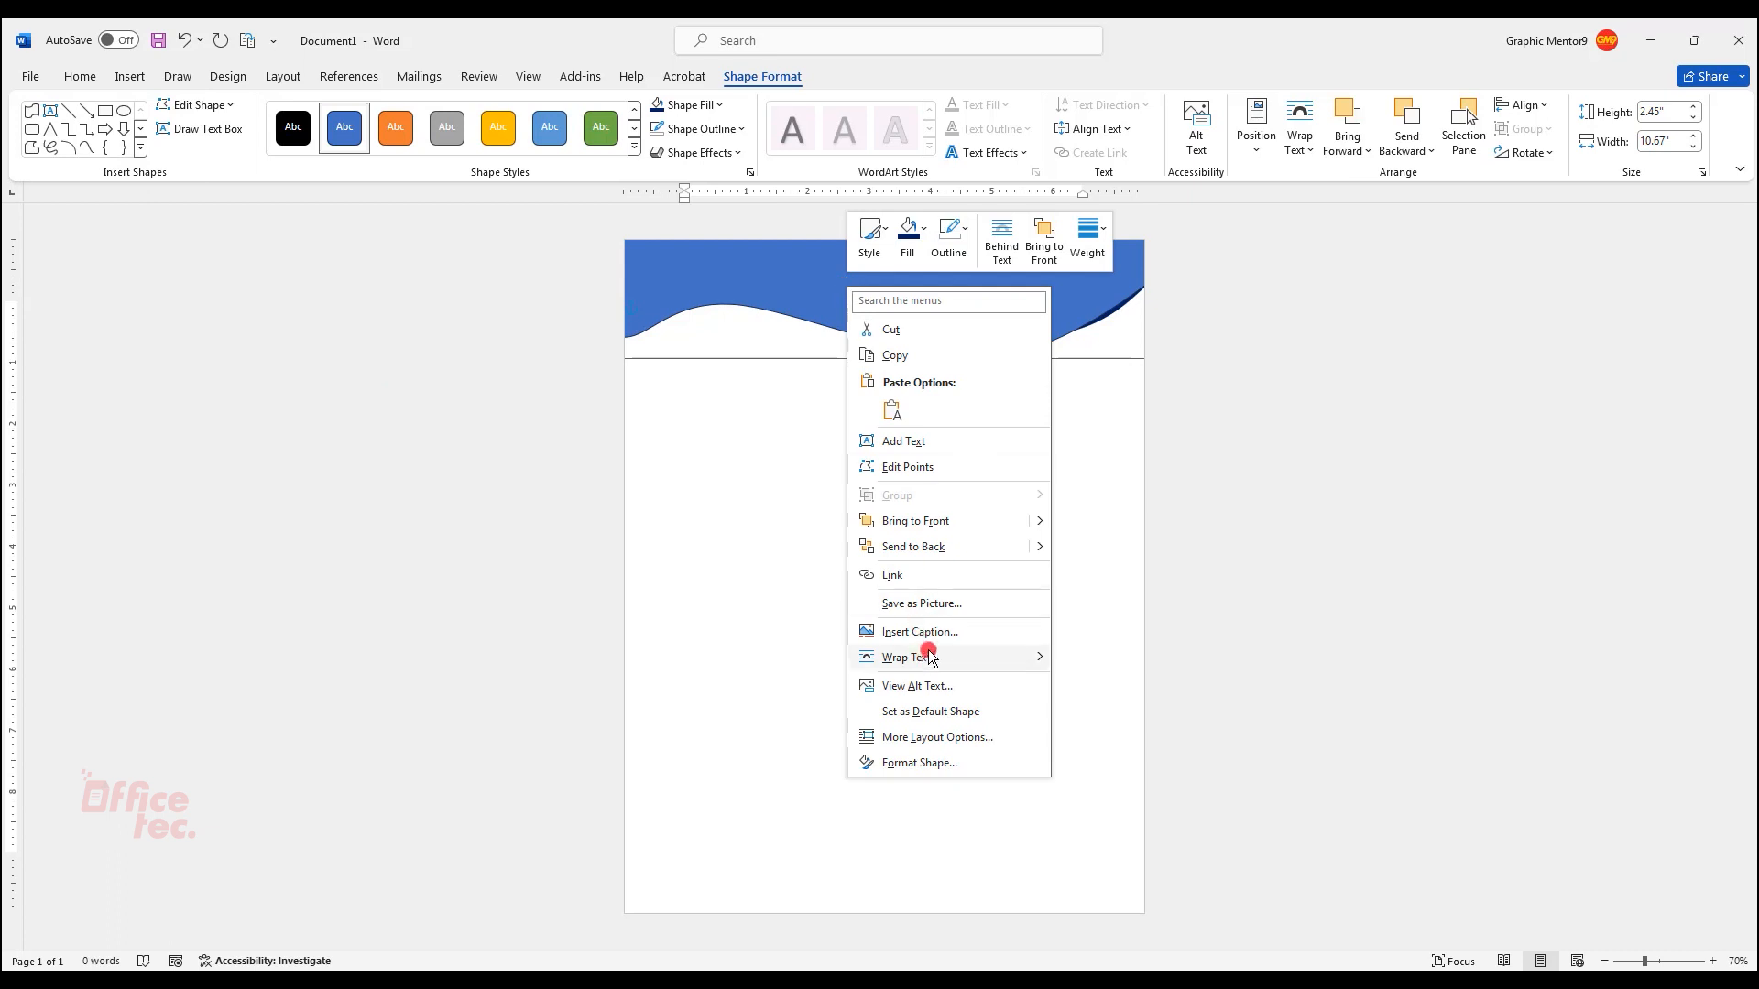
mouse_move(1041, 547)
left_click(1095, 548)
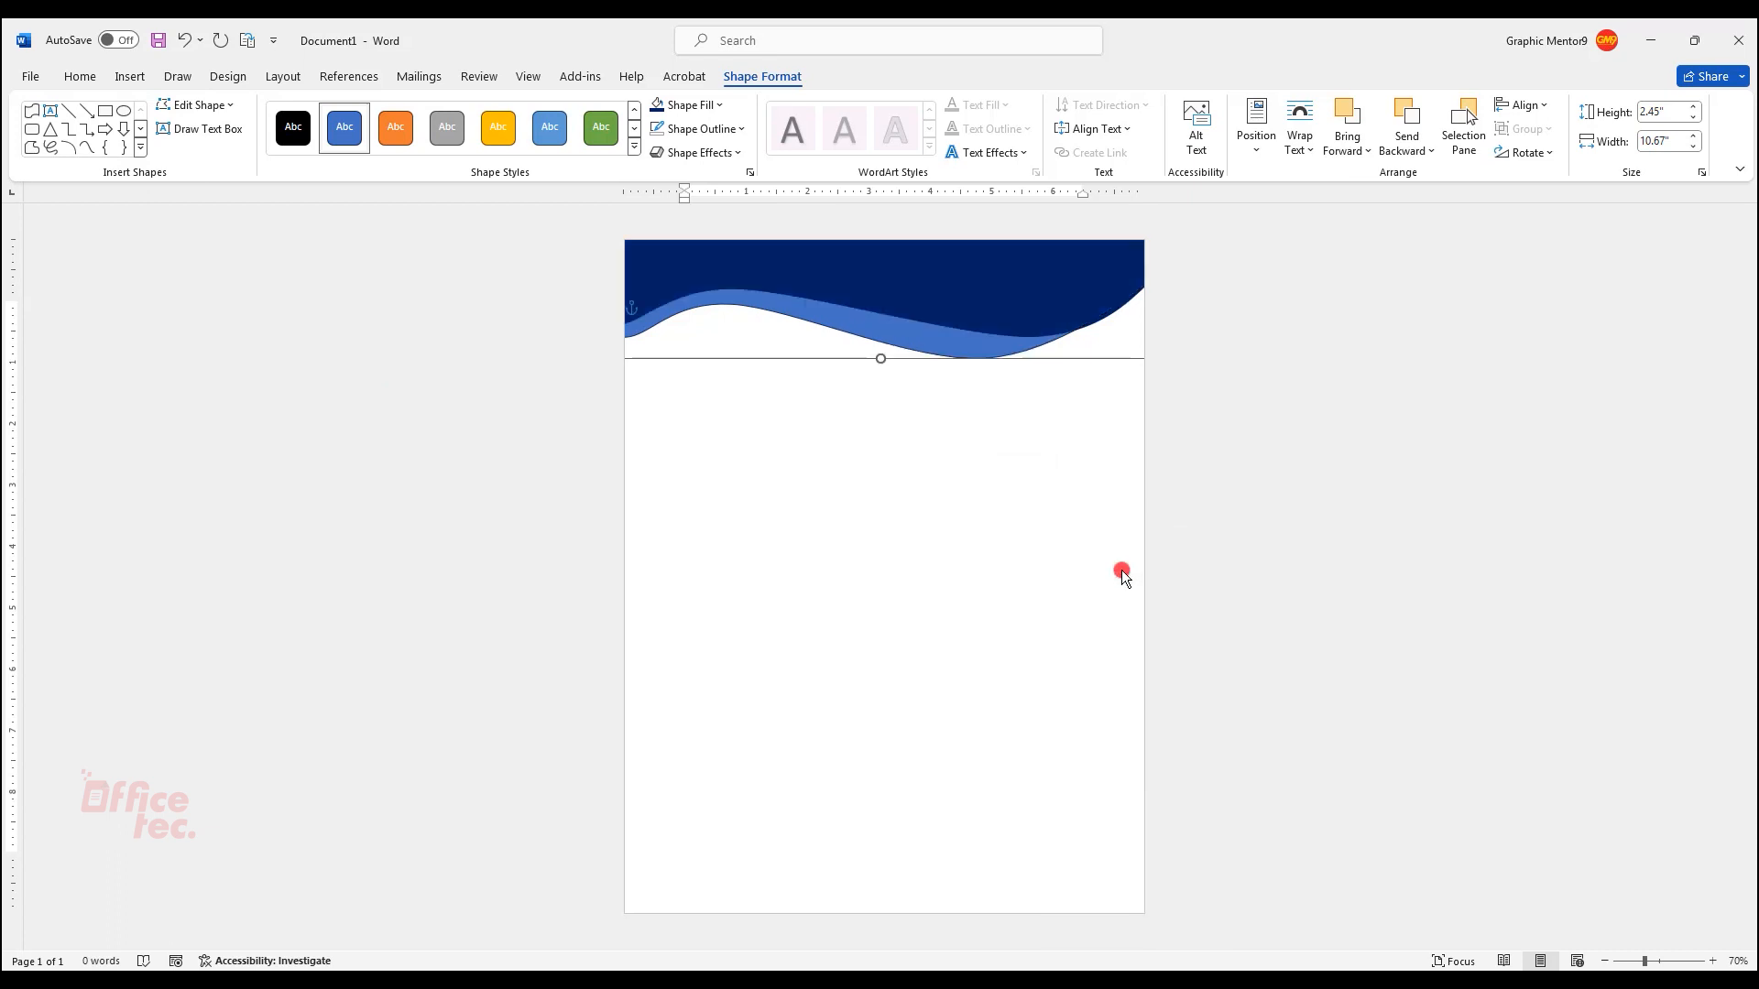
- Remove the second wave's outline and fill it with the standard Light Blue color
left_click(723, 128)
left_click(696, 370)
left_click(692, 104)
left_click(750, 321)
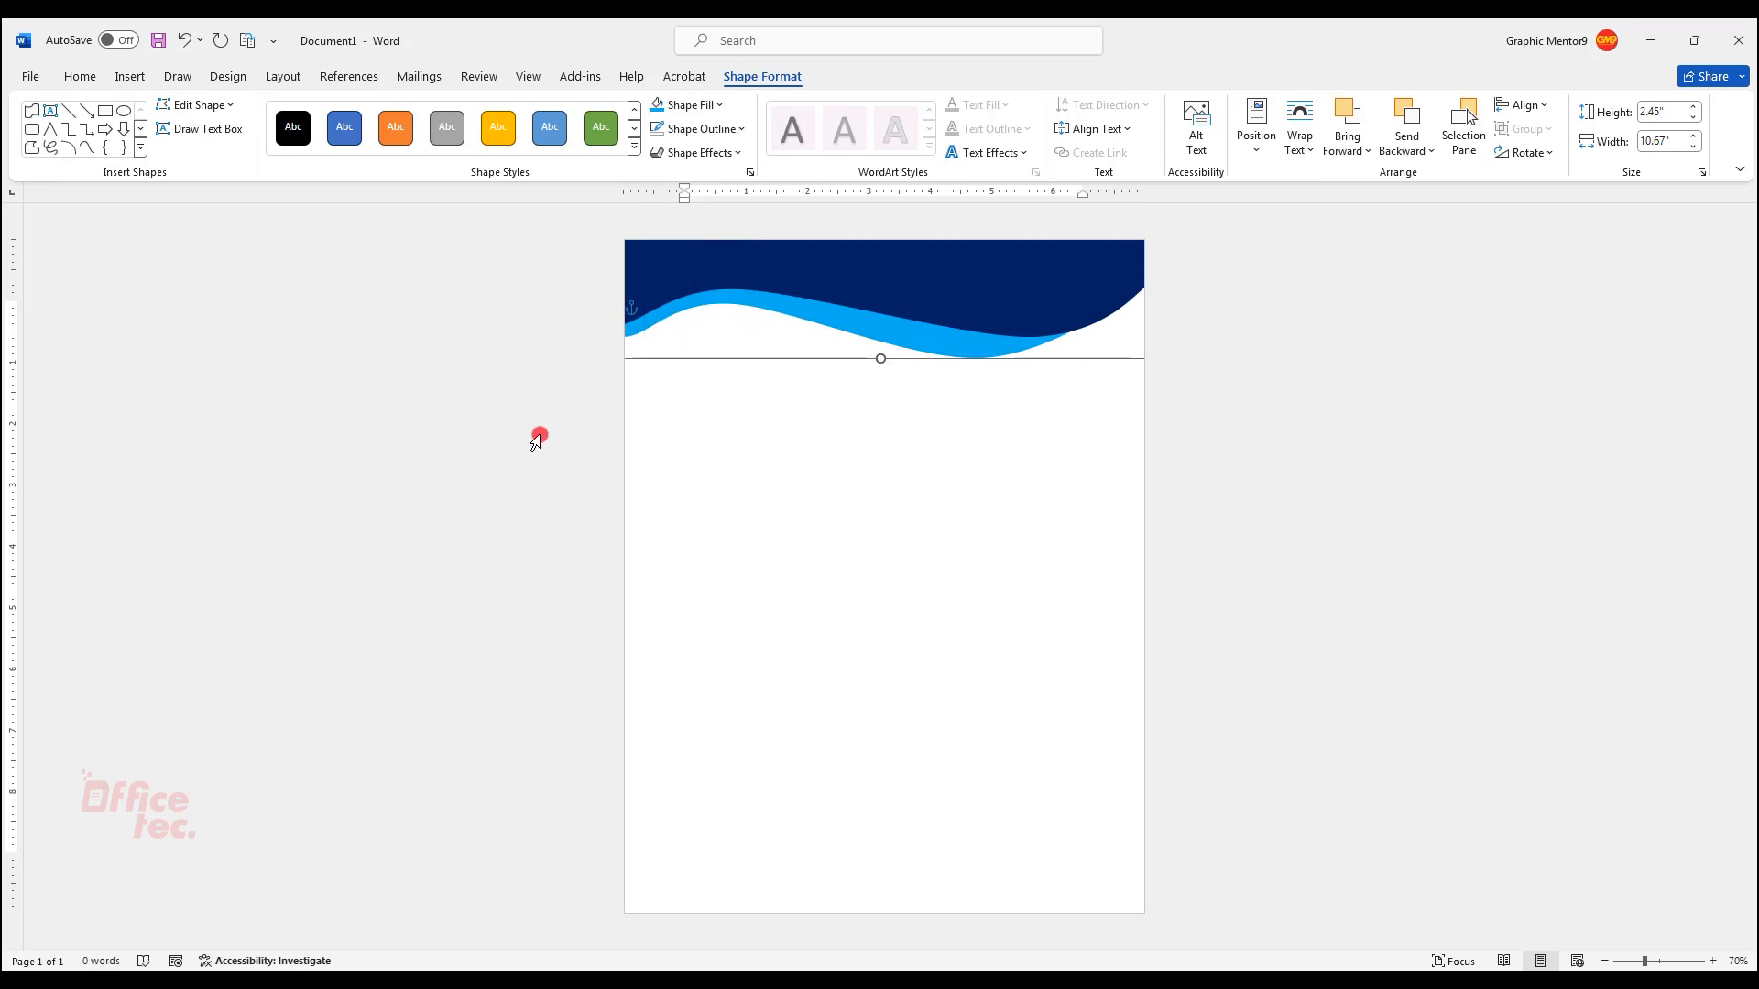
- Edit the light blue wave's points to thin the band at its lower bend and at the page's left edge
left_click(209, 108)
left_click(205, 156)
left_click_drag(984, 357, 1086, 348)
left_click_drag(627, 334, 626, 327)
left_click(732, 408)
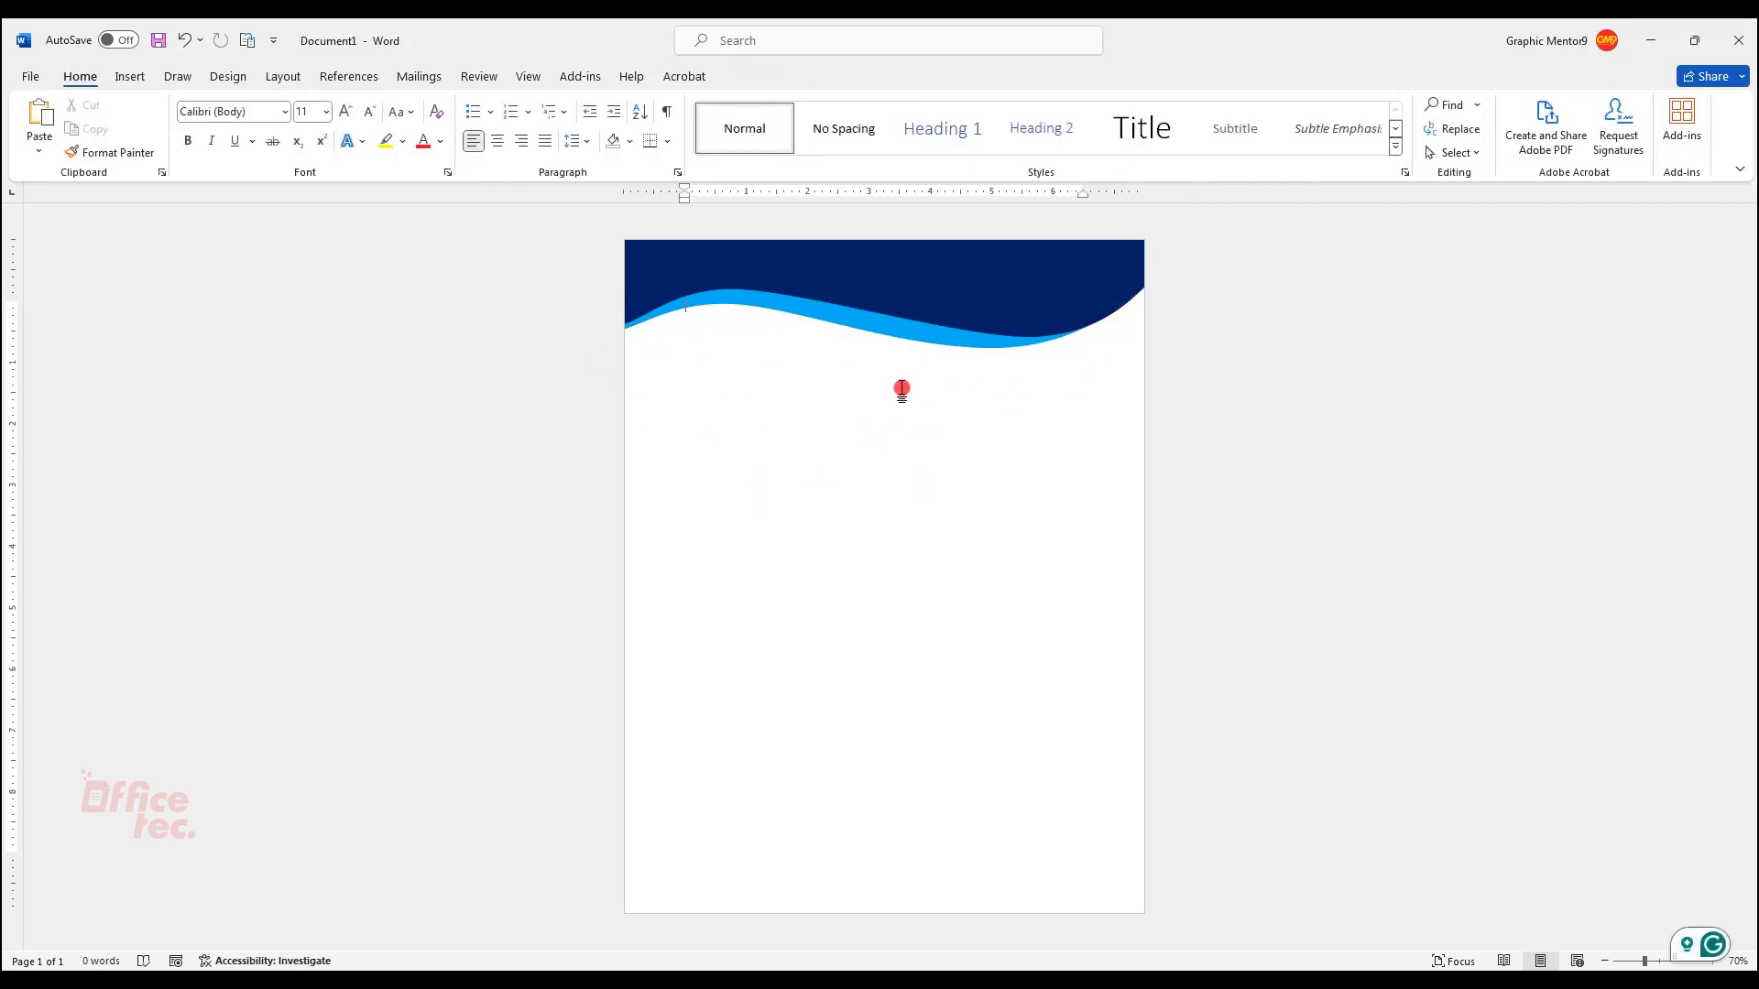
left_click(130, 77)
left_click(286, 147)
left_click(294, 249)
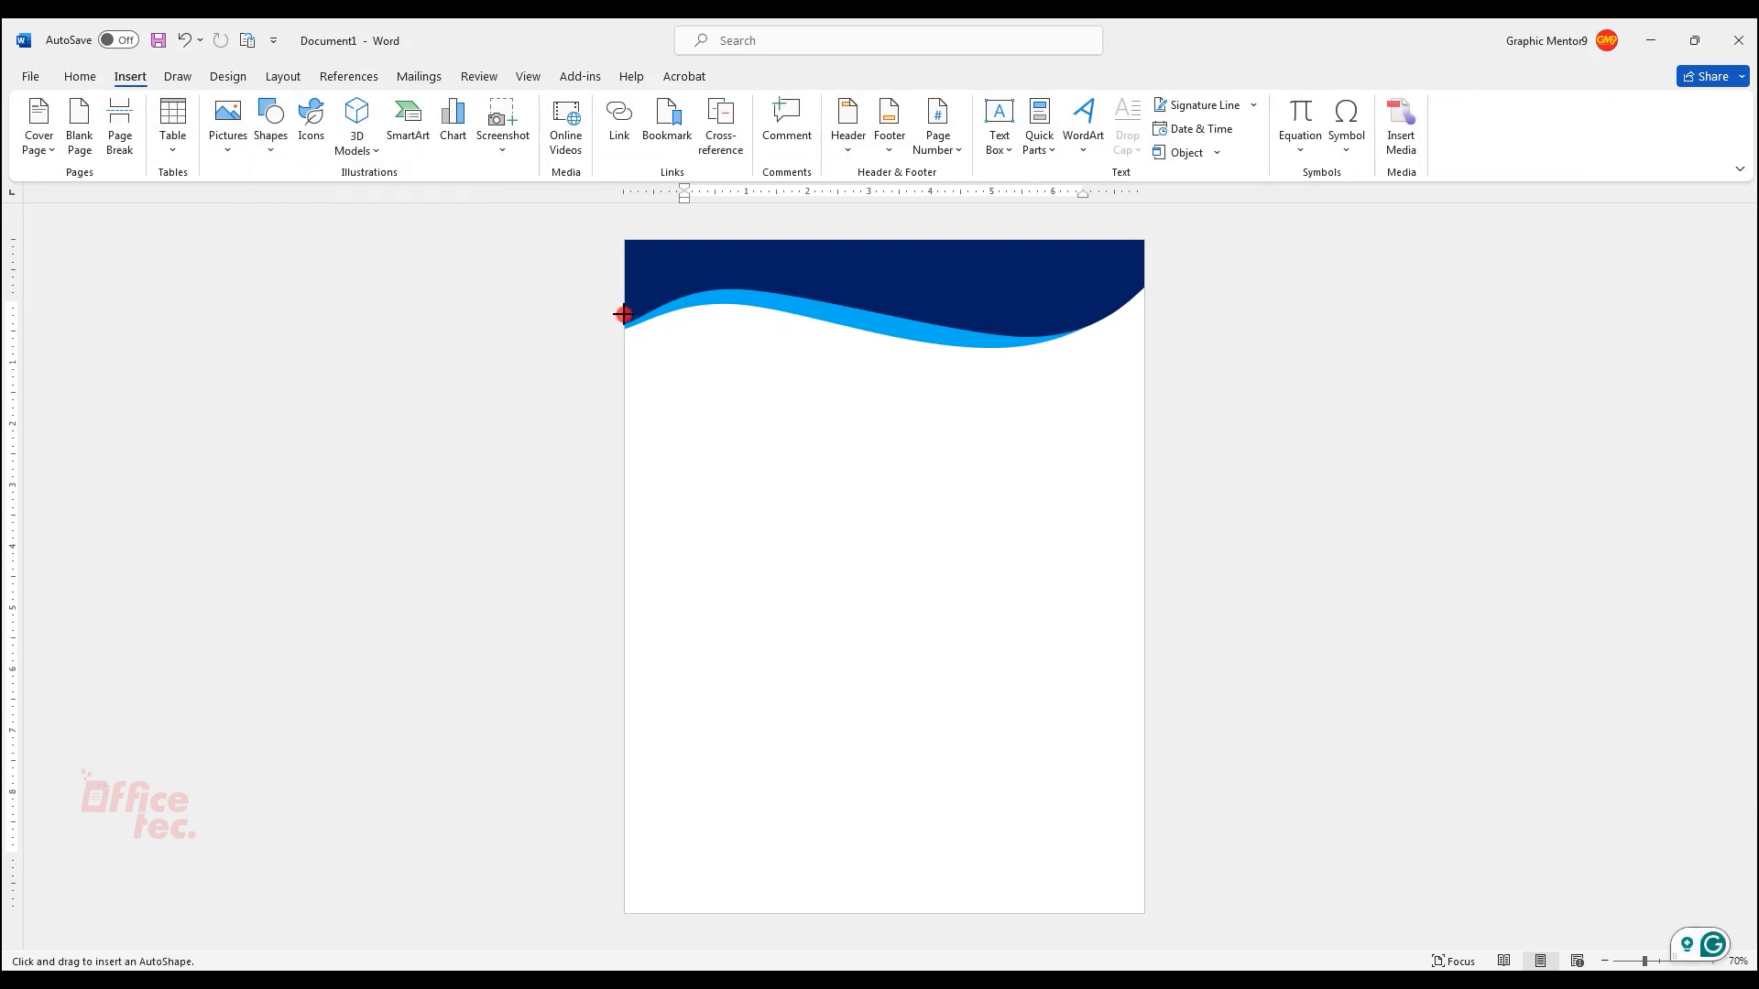
key("Escape")
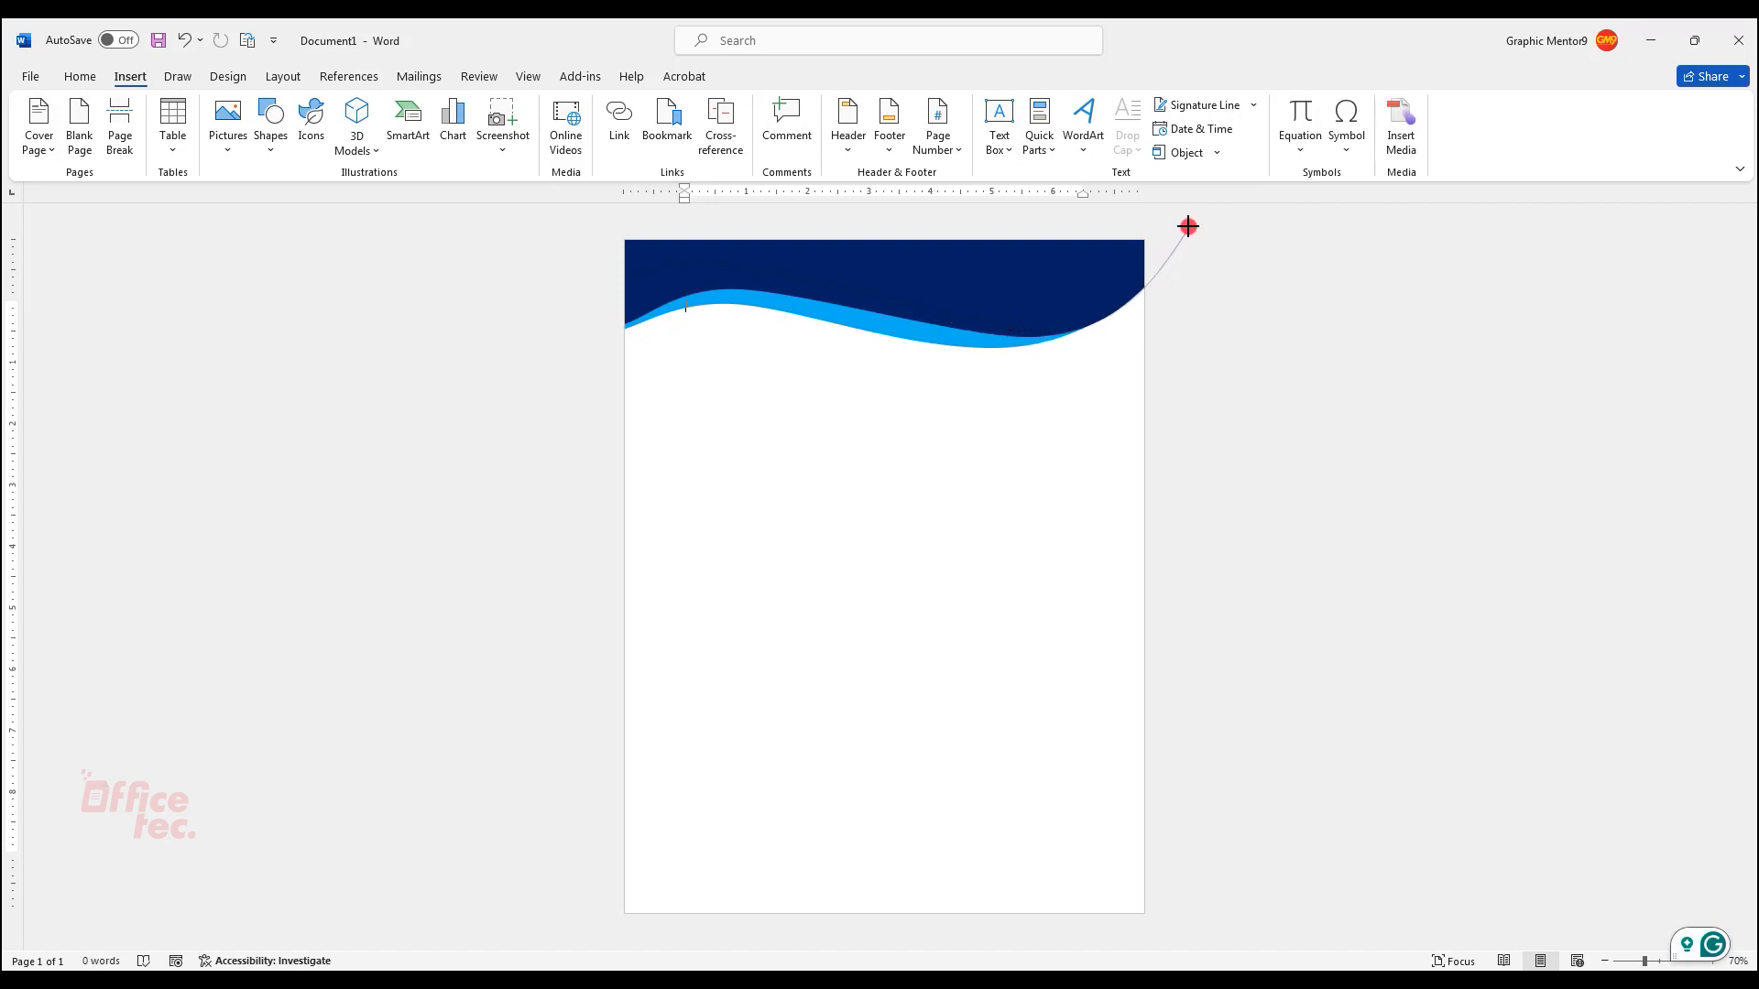
mouse_move(1187, 222)
left_mouse_down()
mouse_move(613, 223)
mouse_move(564, 329)
left_mouse_up()
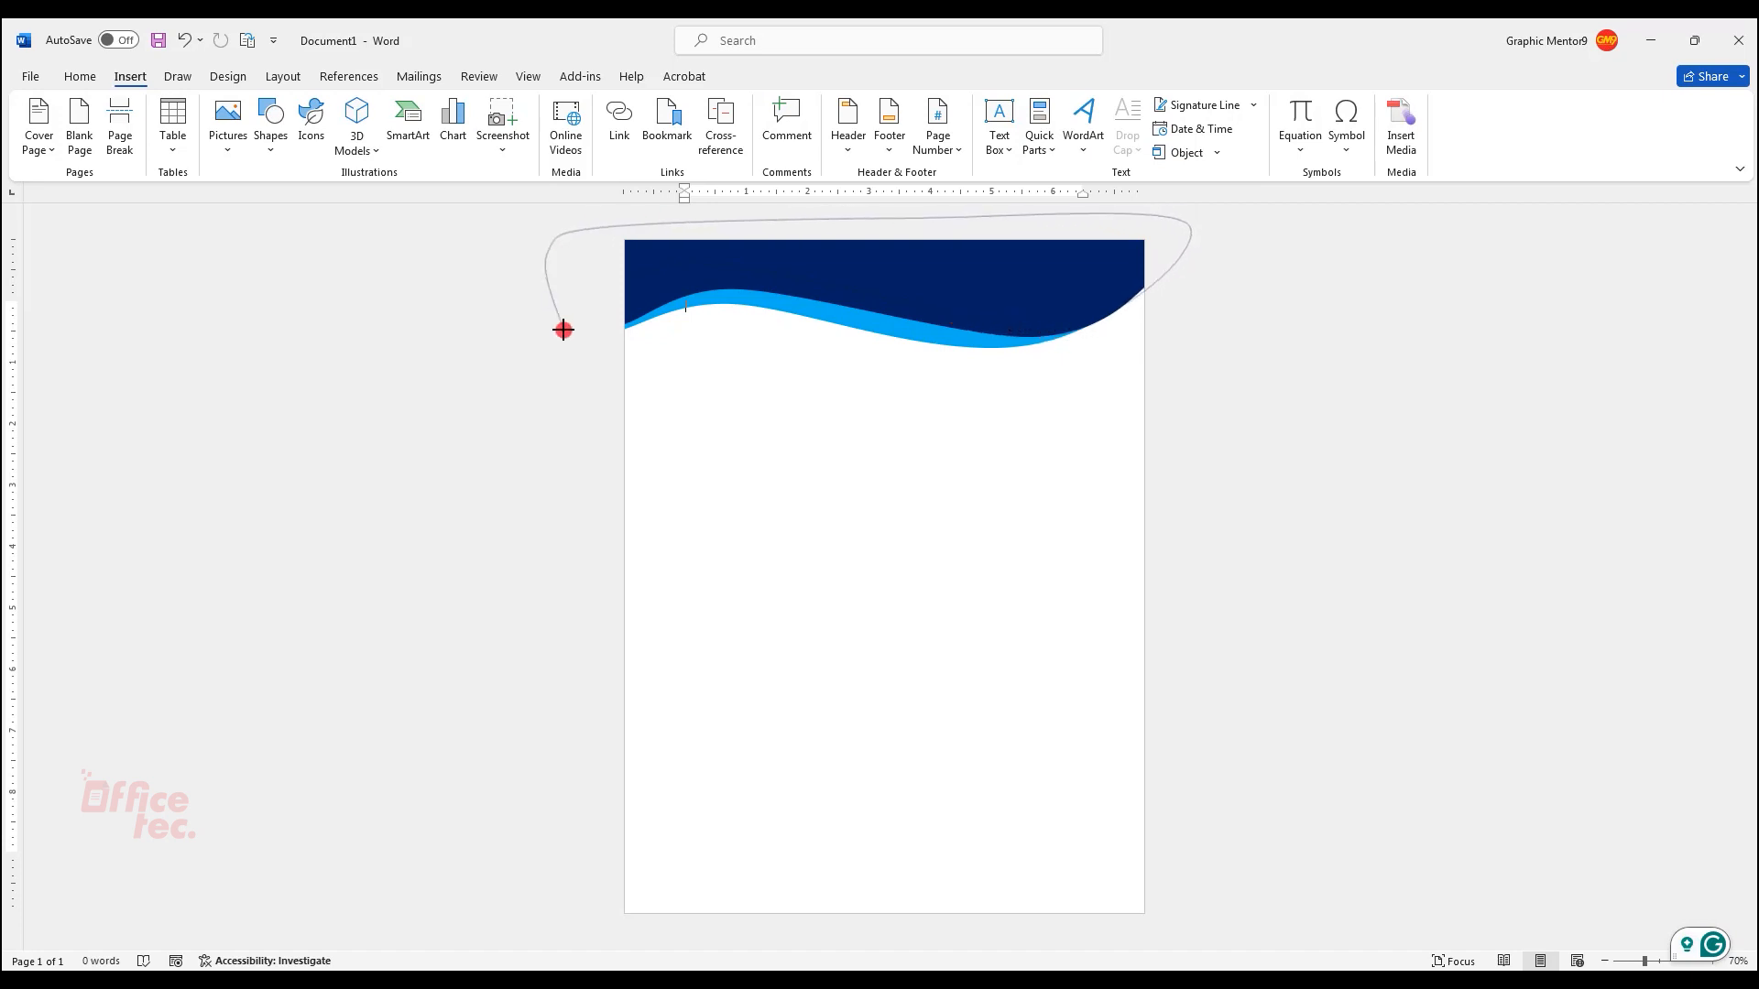
double_click(625, 313)
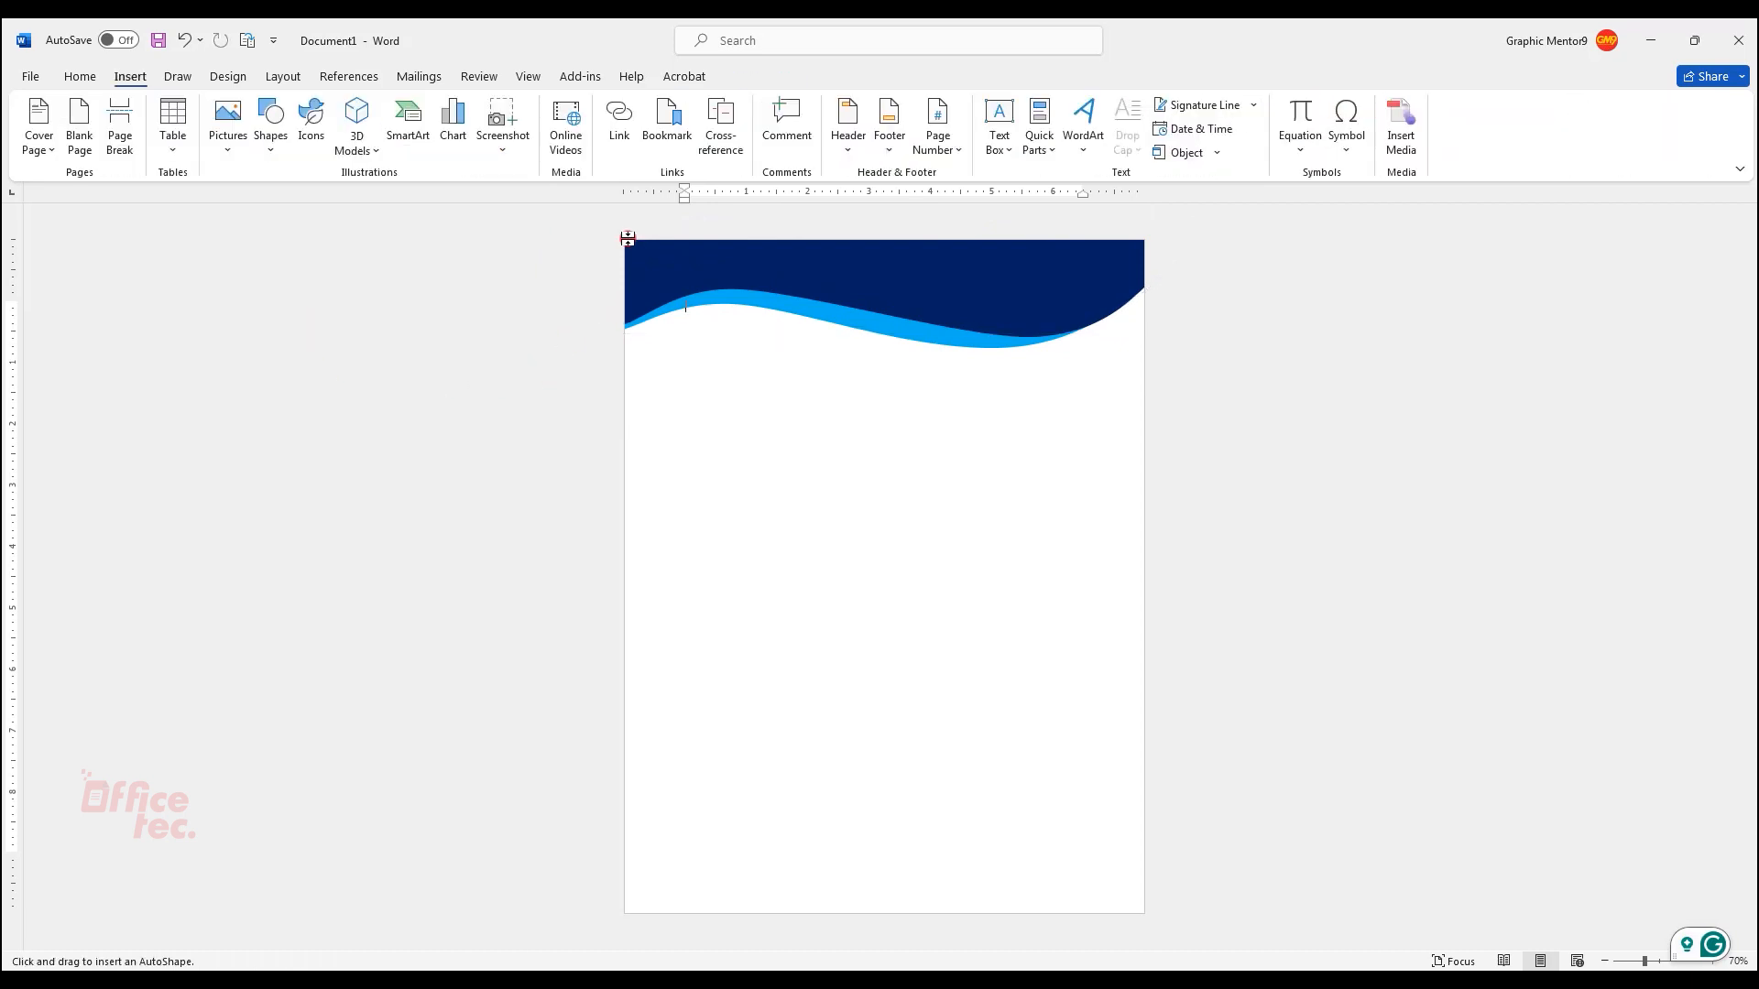
key("Escape")
- Draw a Half Frame shape about 2.9 inches high and 1.22 inches wide in the page's top-left corner
left_click(271, 120)
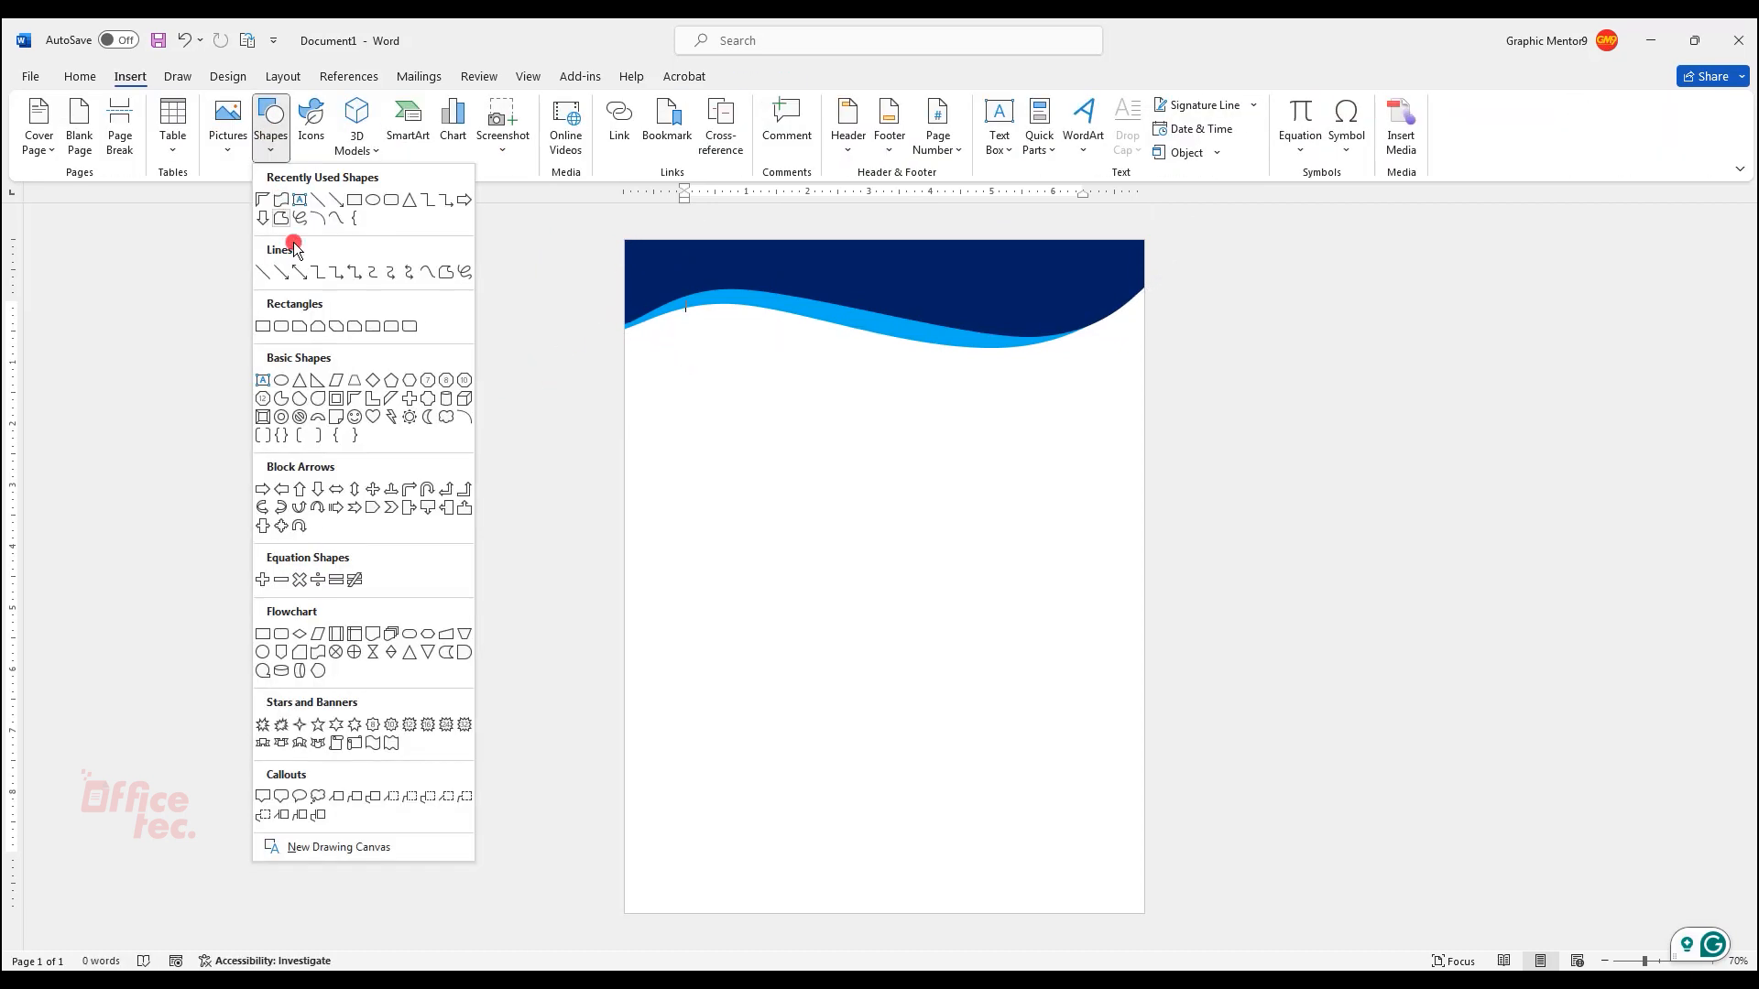
left_click(348, 400)
left_click_drag(630, 250, 706, 427)
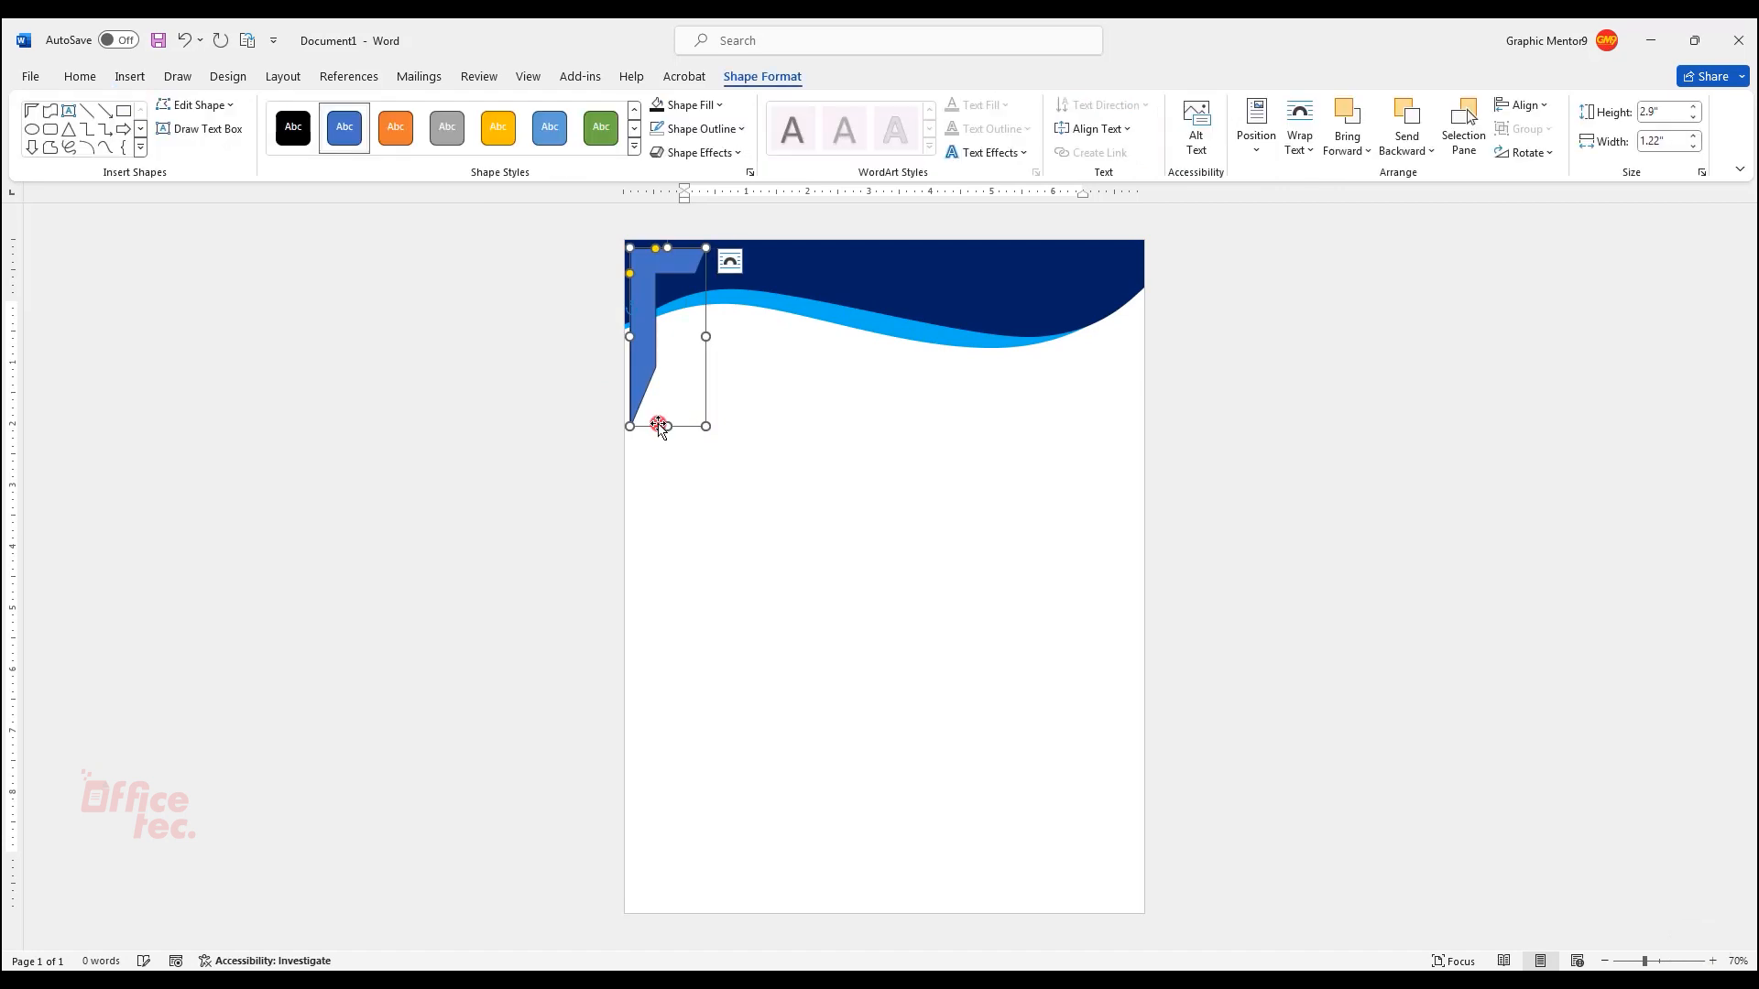
- Fill the half frame with Dark Blue and remove its outline
left_click(707, 108)
left_click(771, 306)
left_click(716, 129)
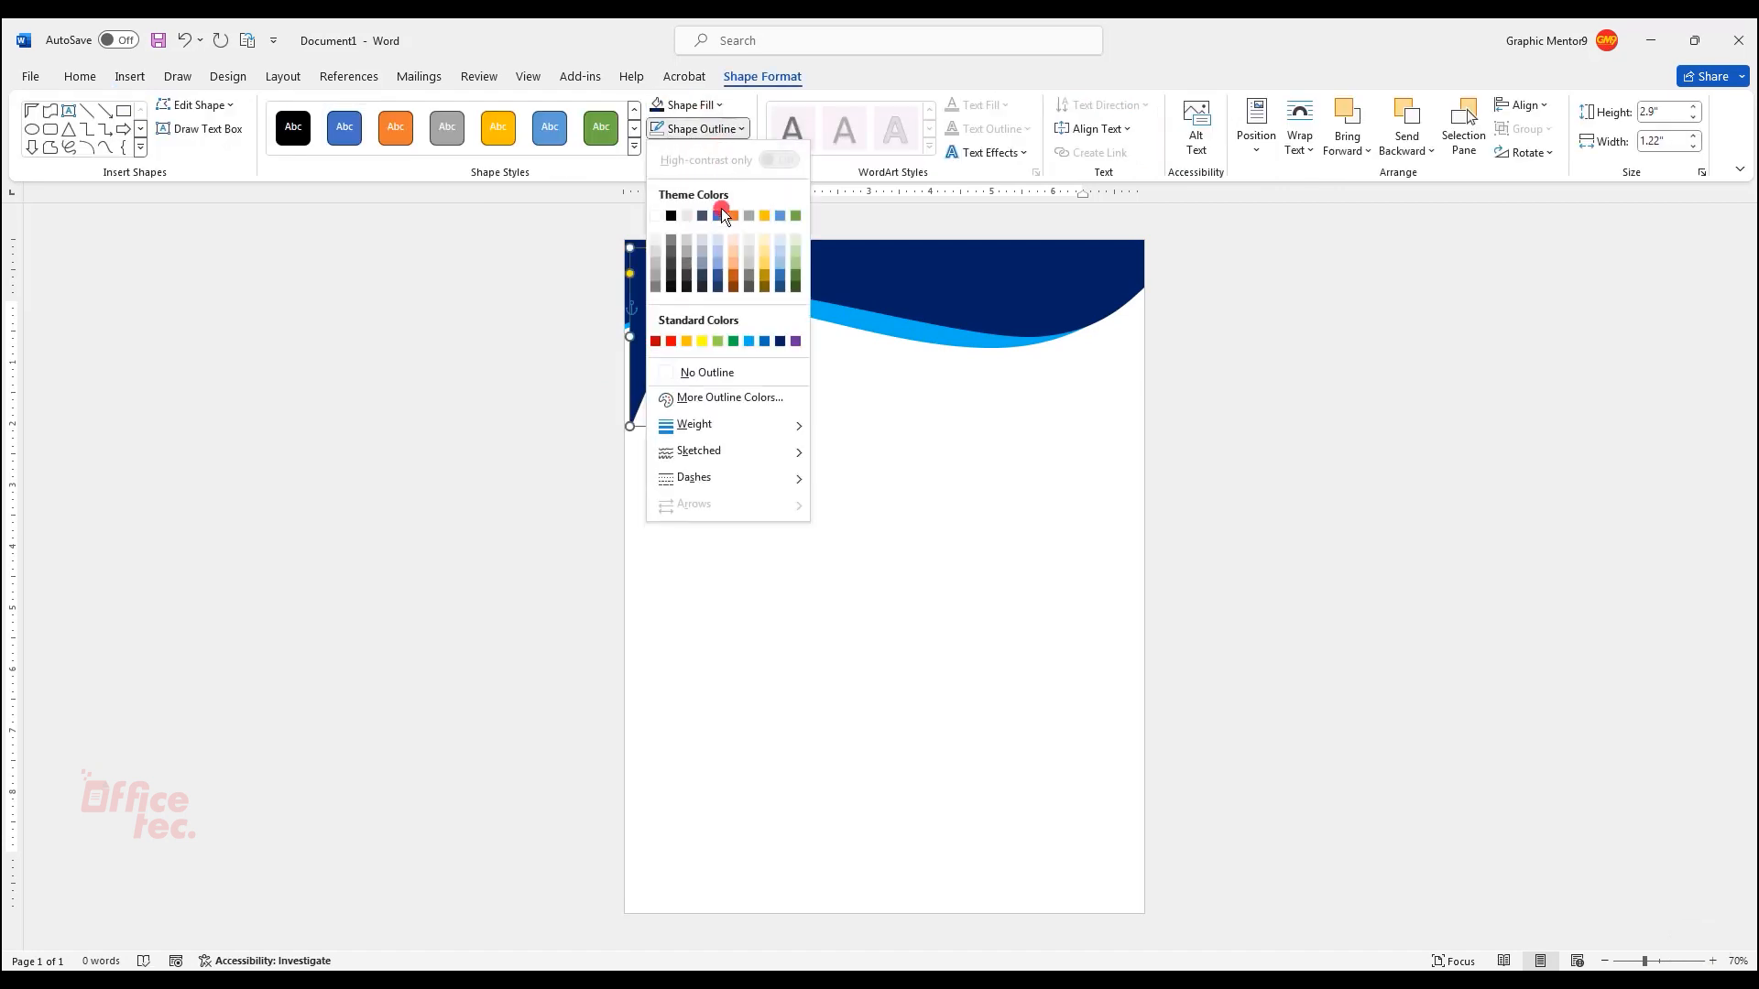
left_click(714, 374)
- Move the half frame flush into the page's top-left corner and resize its height to about 2.75 inches
left_click_drag(643, 344, 634, 367)
left_click_drag(658, 271, 657, 239)
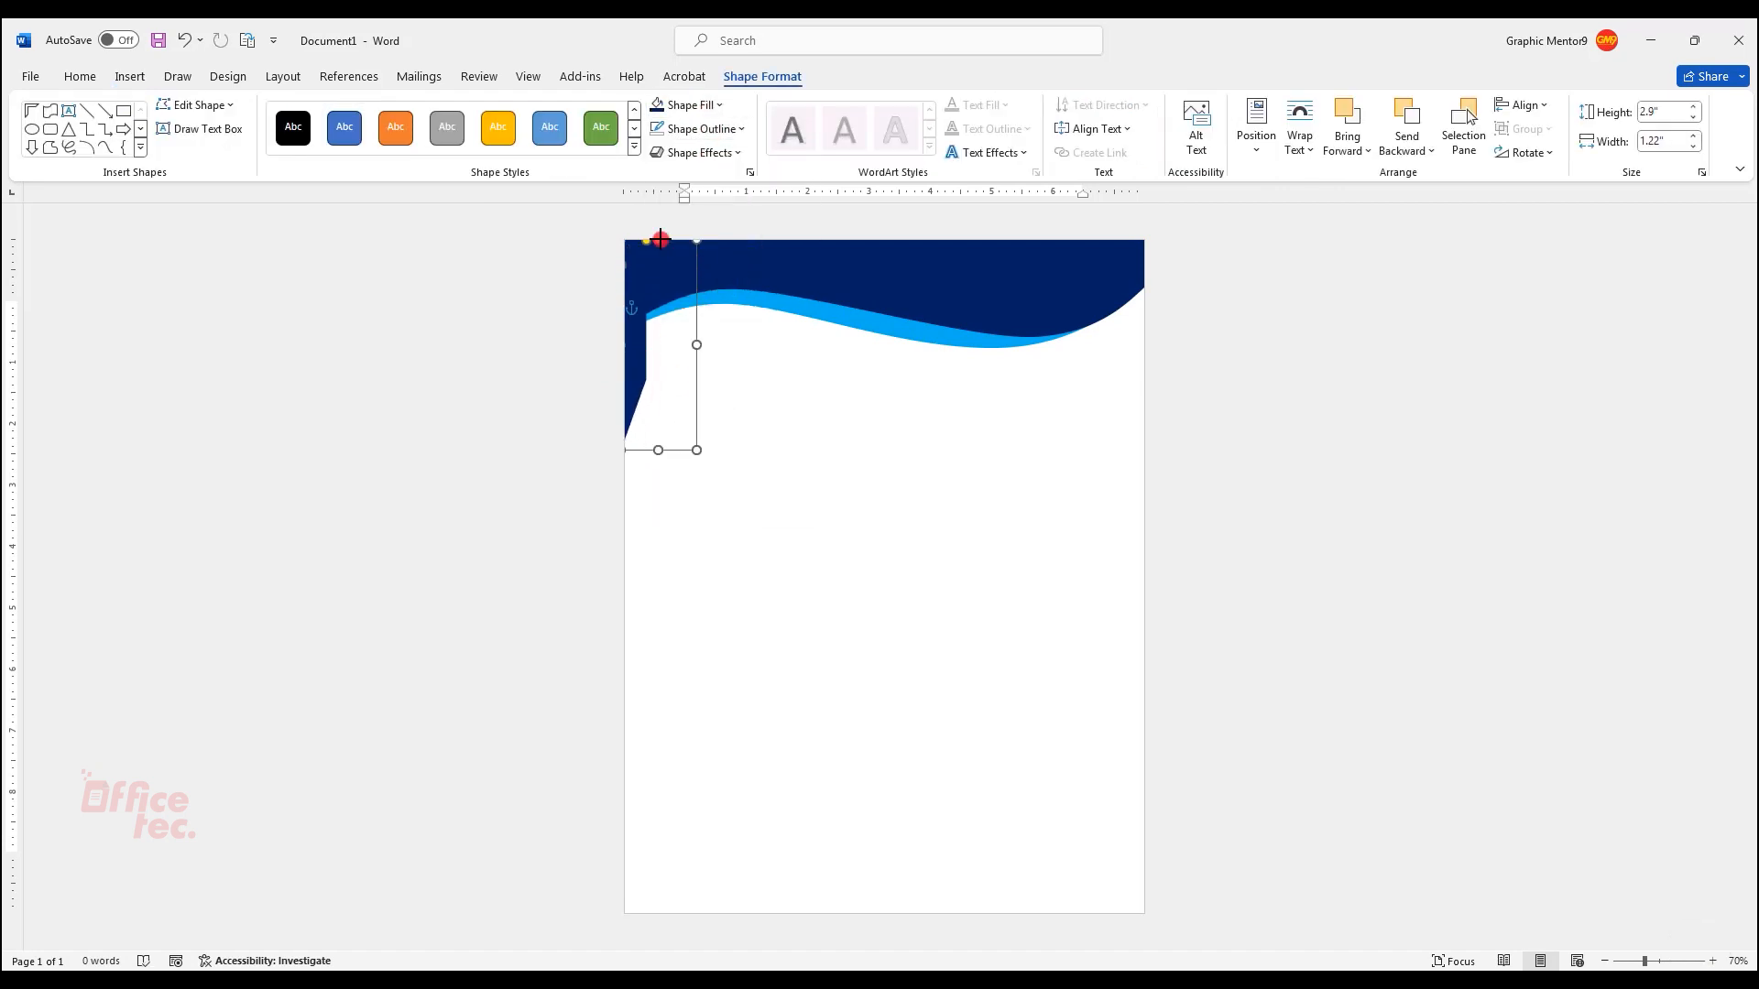
right_click(641, 376)
left_click(505, 651)
left_click_drag(662, 451, 659, 385)
- Edit the half frame's inner points to narrow its vertical bar along the page's left edge
left_click(195, 105)
left_click(200, 153)
left_click_drag(648, 263, 639, 264)
left_click_drag(647, 379, 636, 380)
left_click_drag(639, 264, 635, 264)
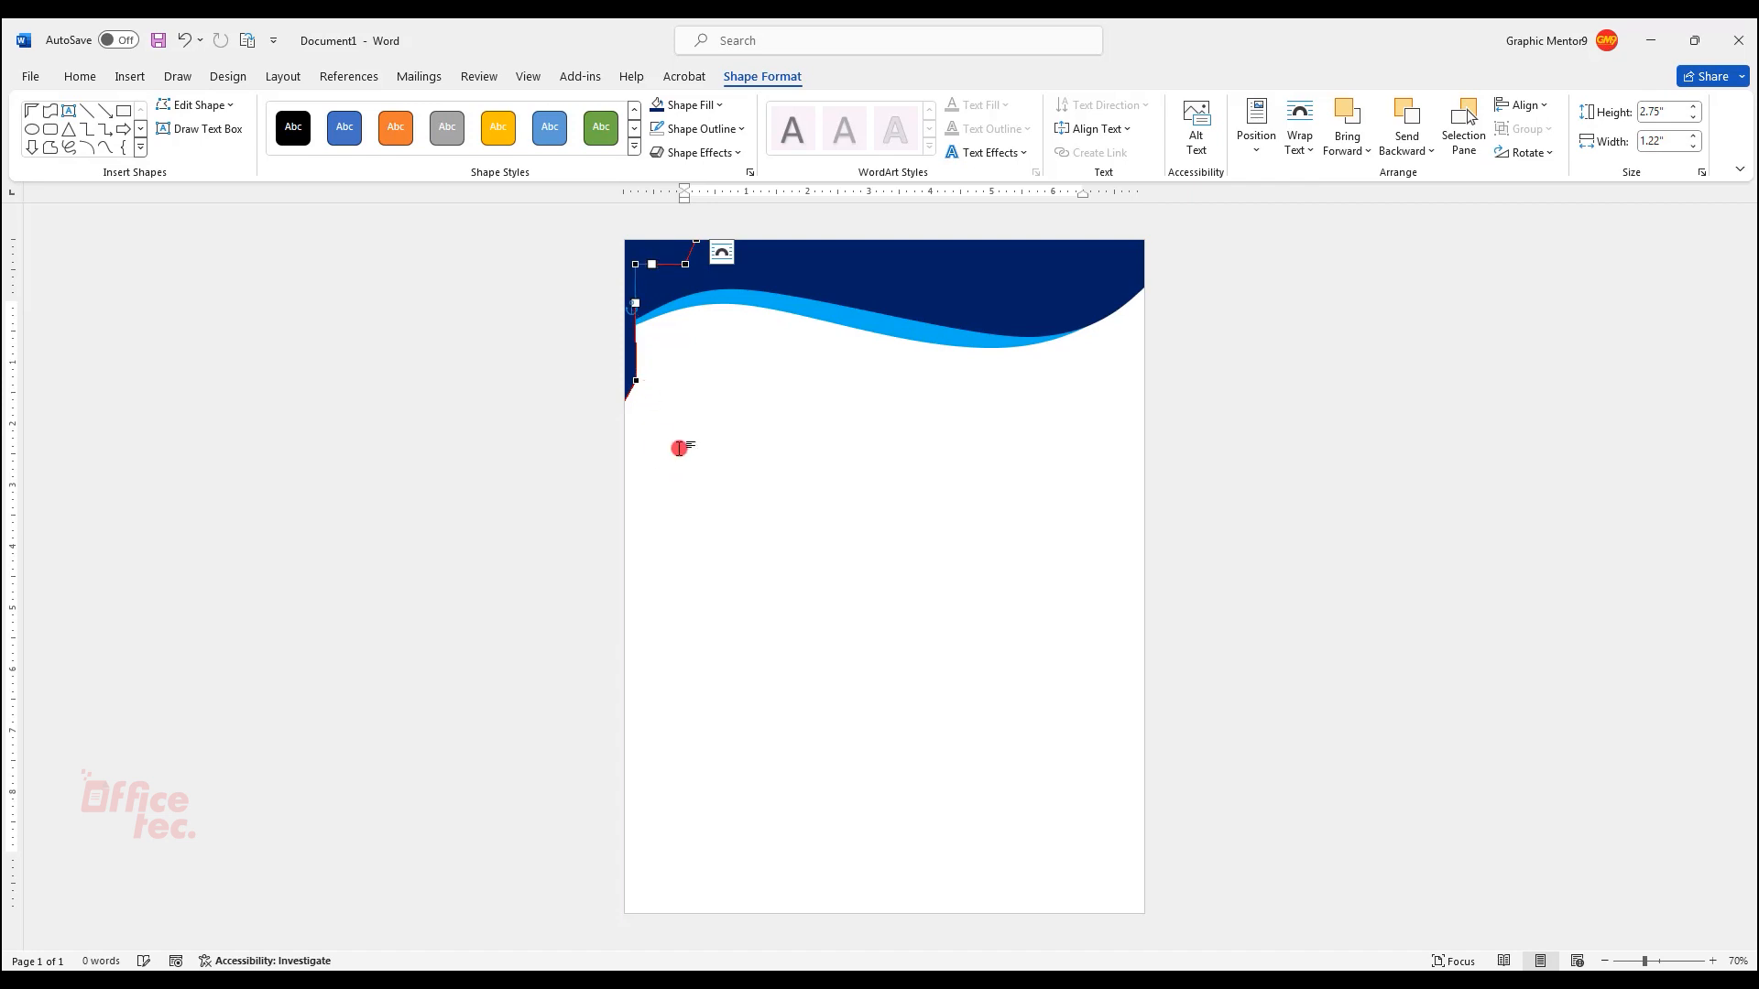
left_click(712, 507)
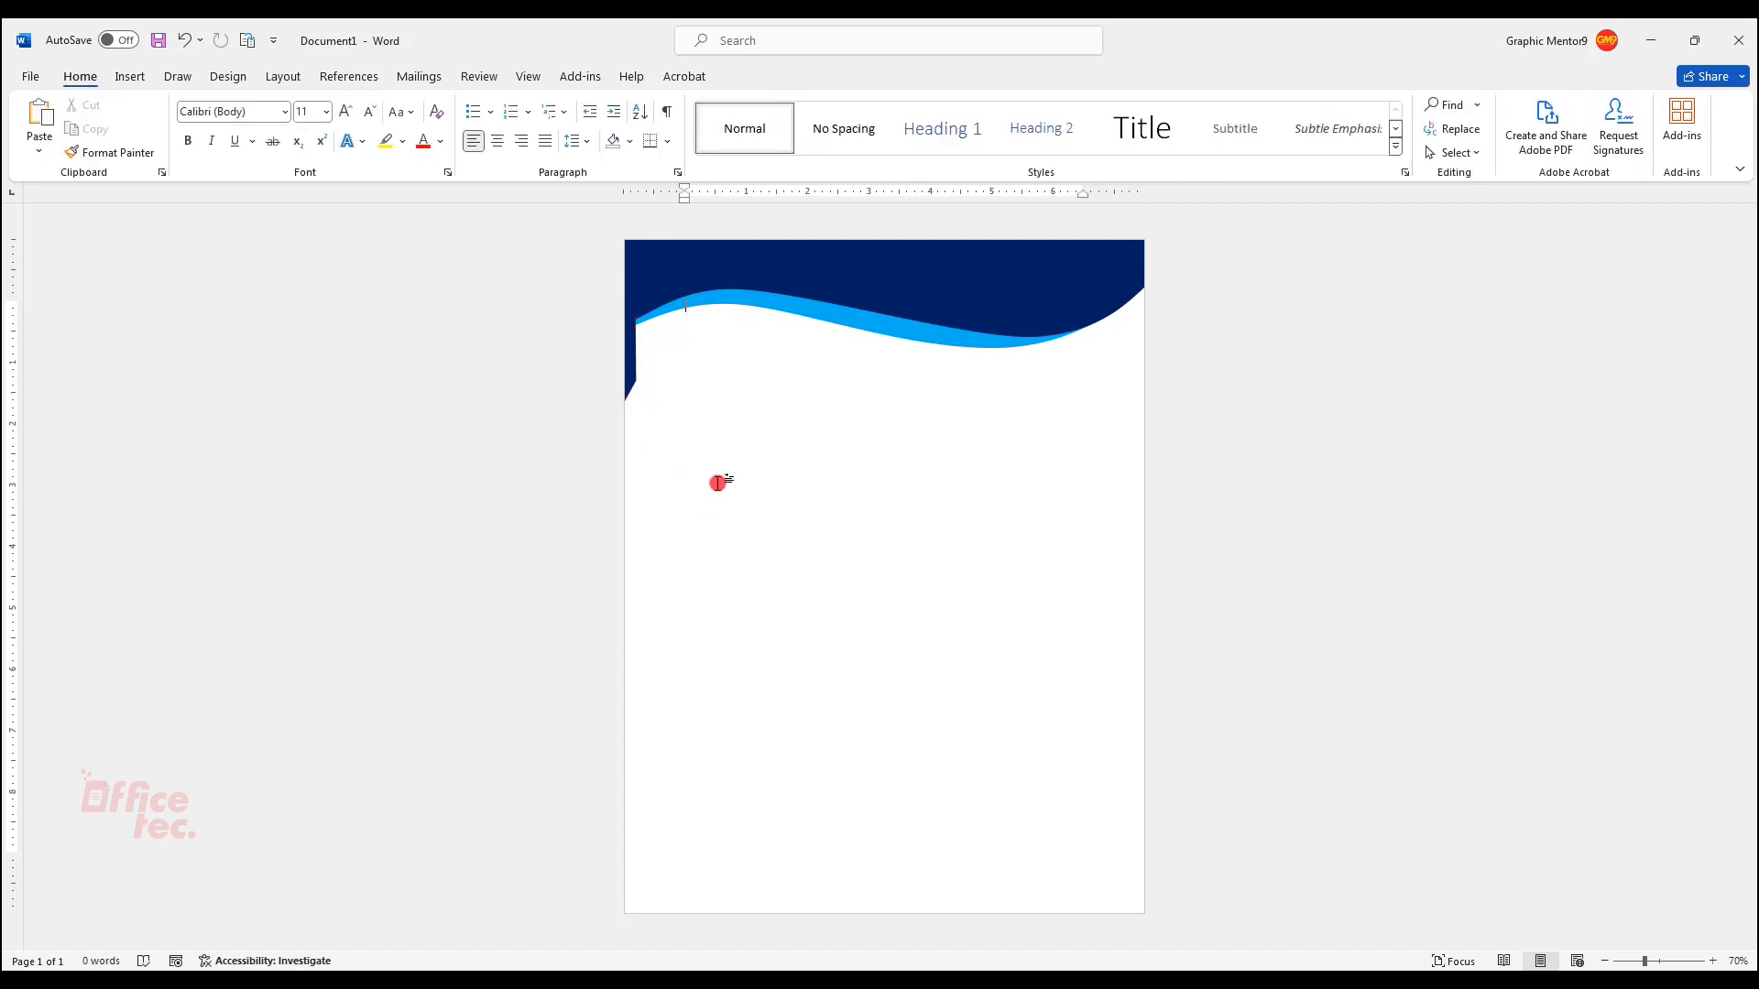
- Group the half frame and both wave shapes into one header object
left_click(630, 363)
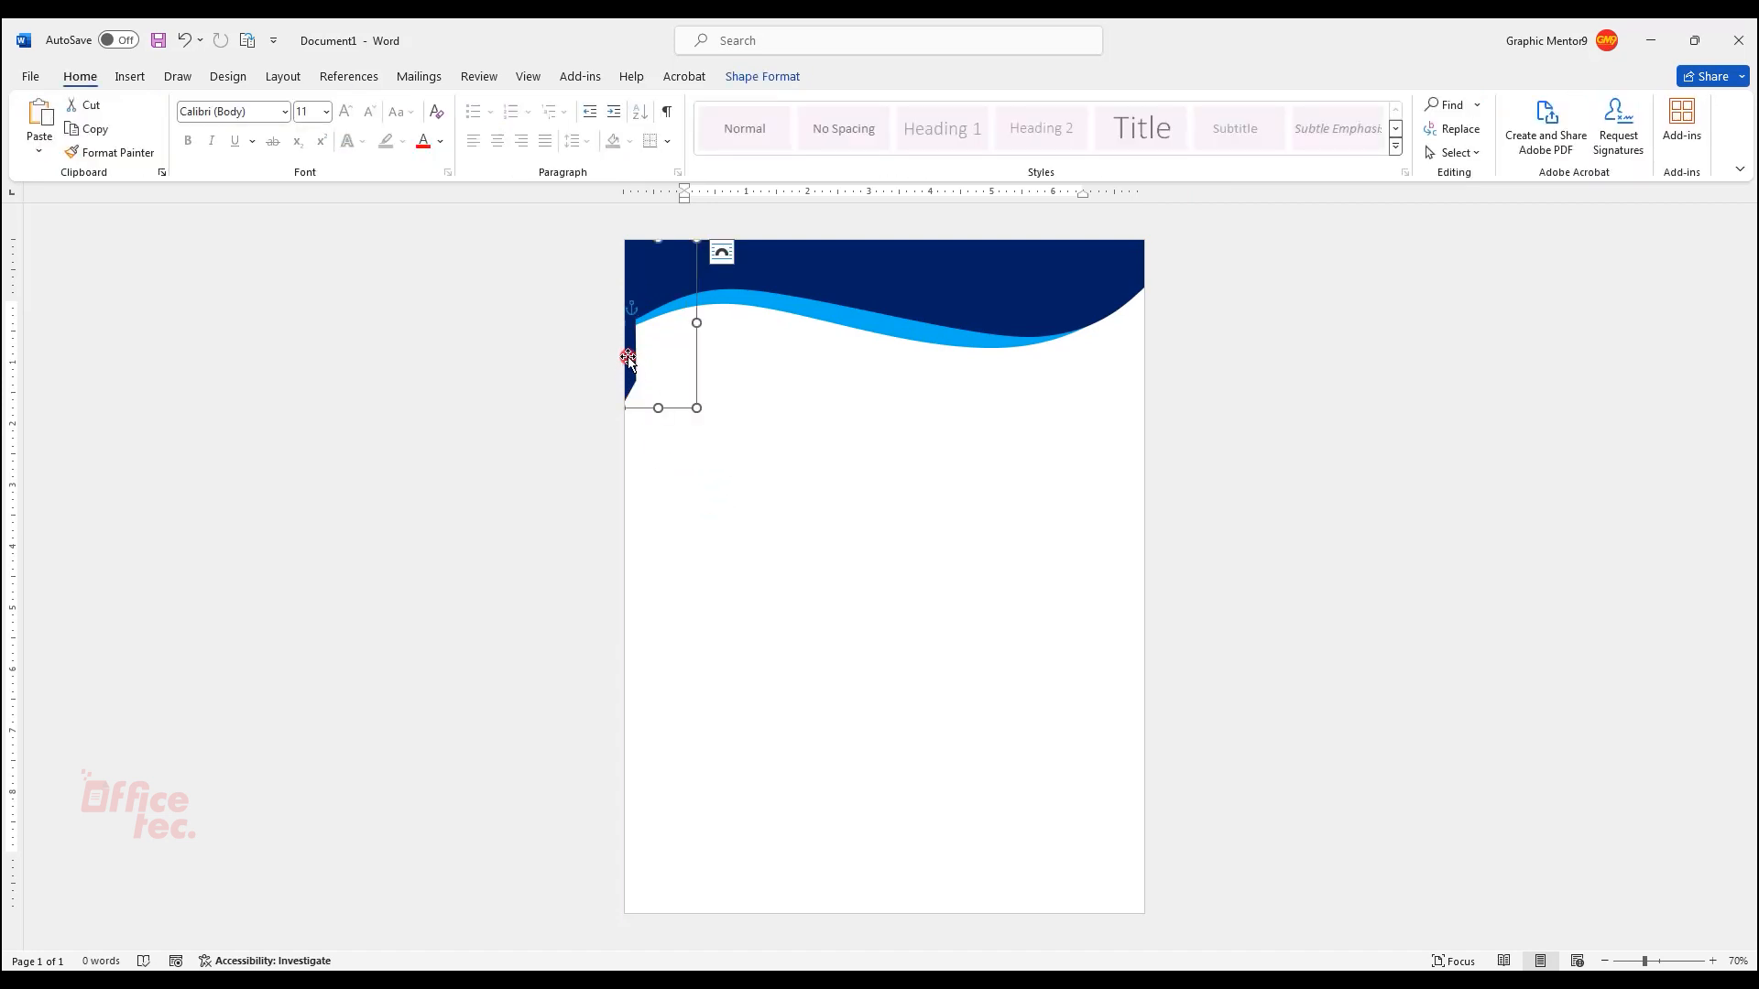
left_click(879, 327, "shift")
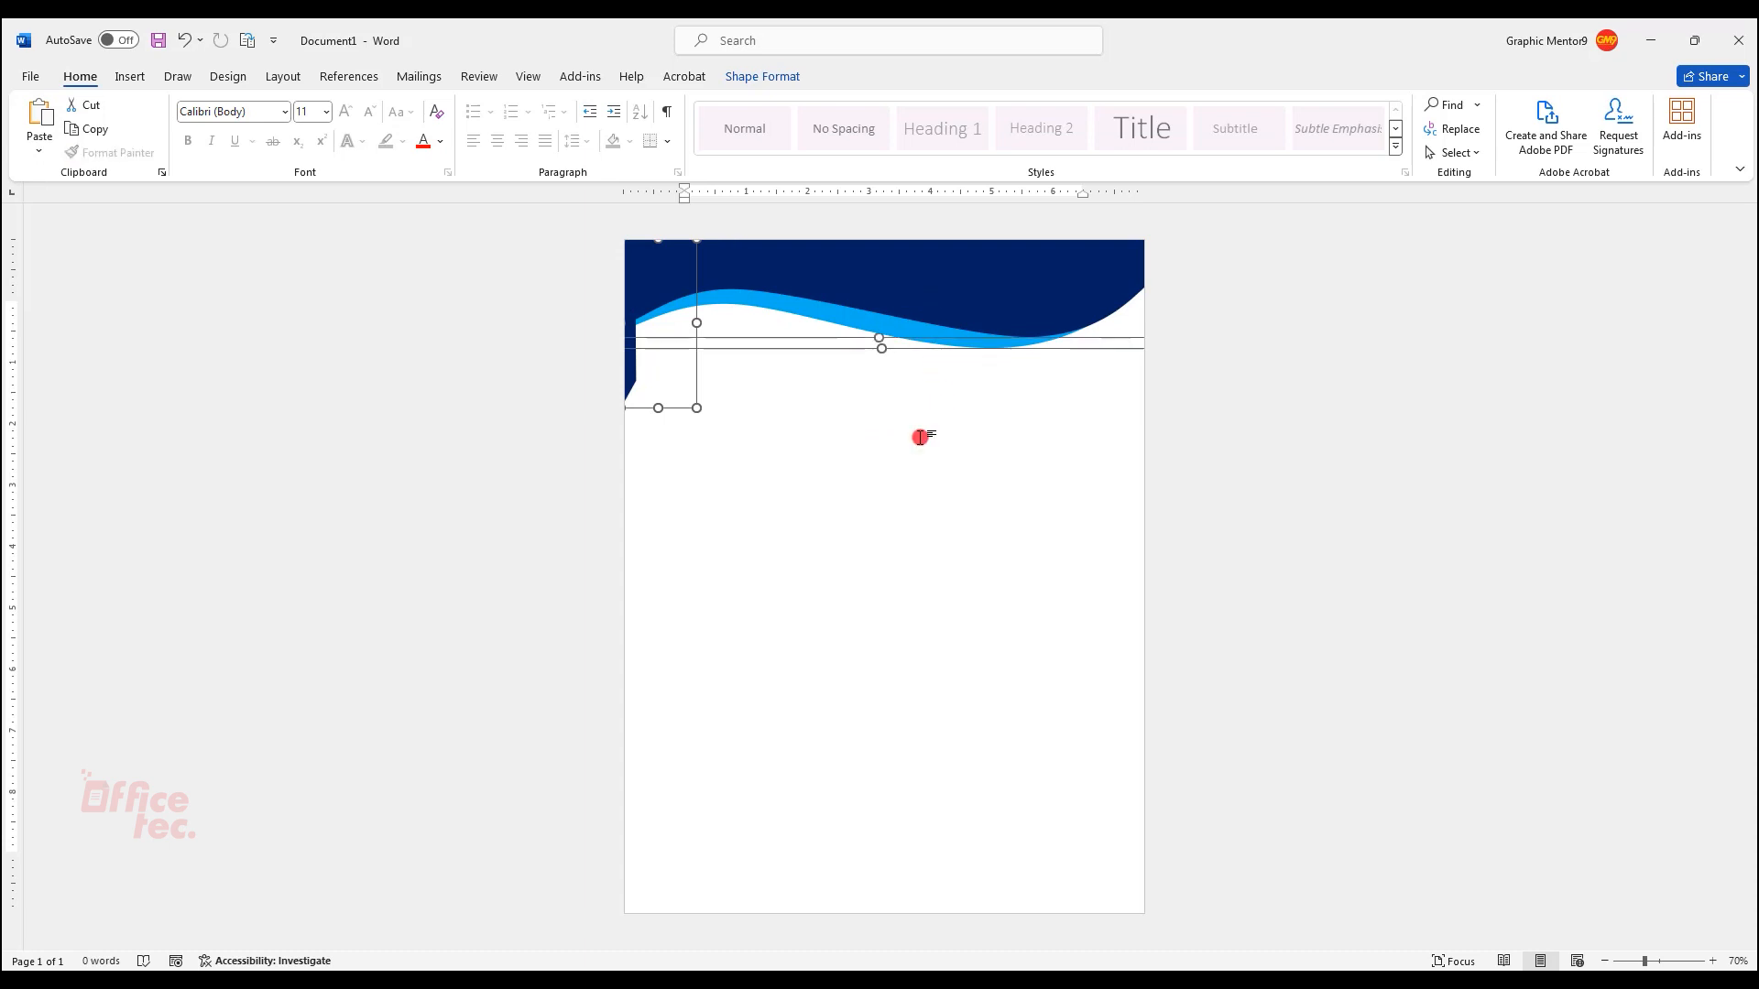
right_click(834, 278)
mouse_move(885, 434)
left_click(1097, 435)
- Copy the header group down the page, rotate the copy by half a turn, and place it along the page's bottom edge
left_click_drag(681, 261, 715, 647)
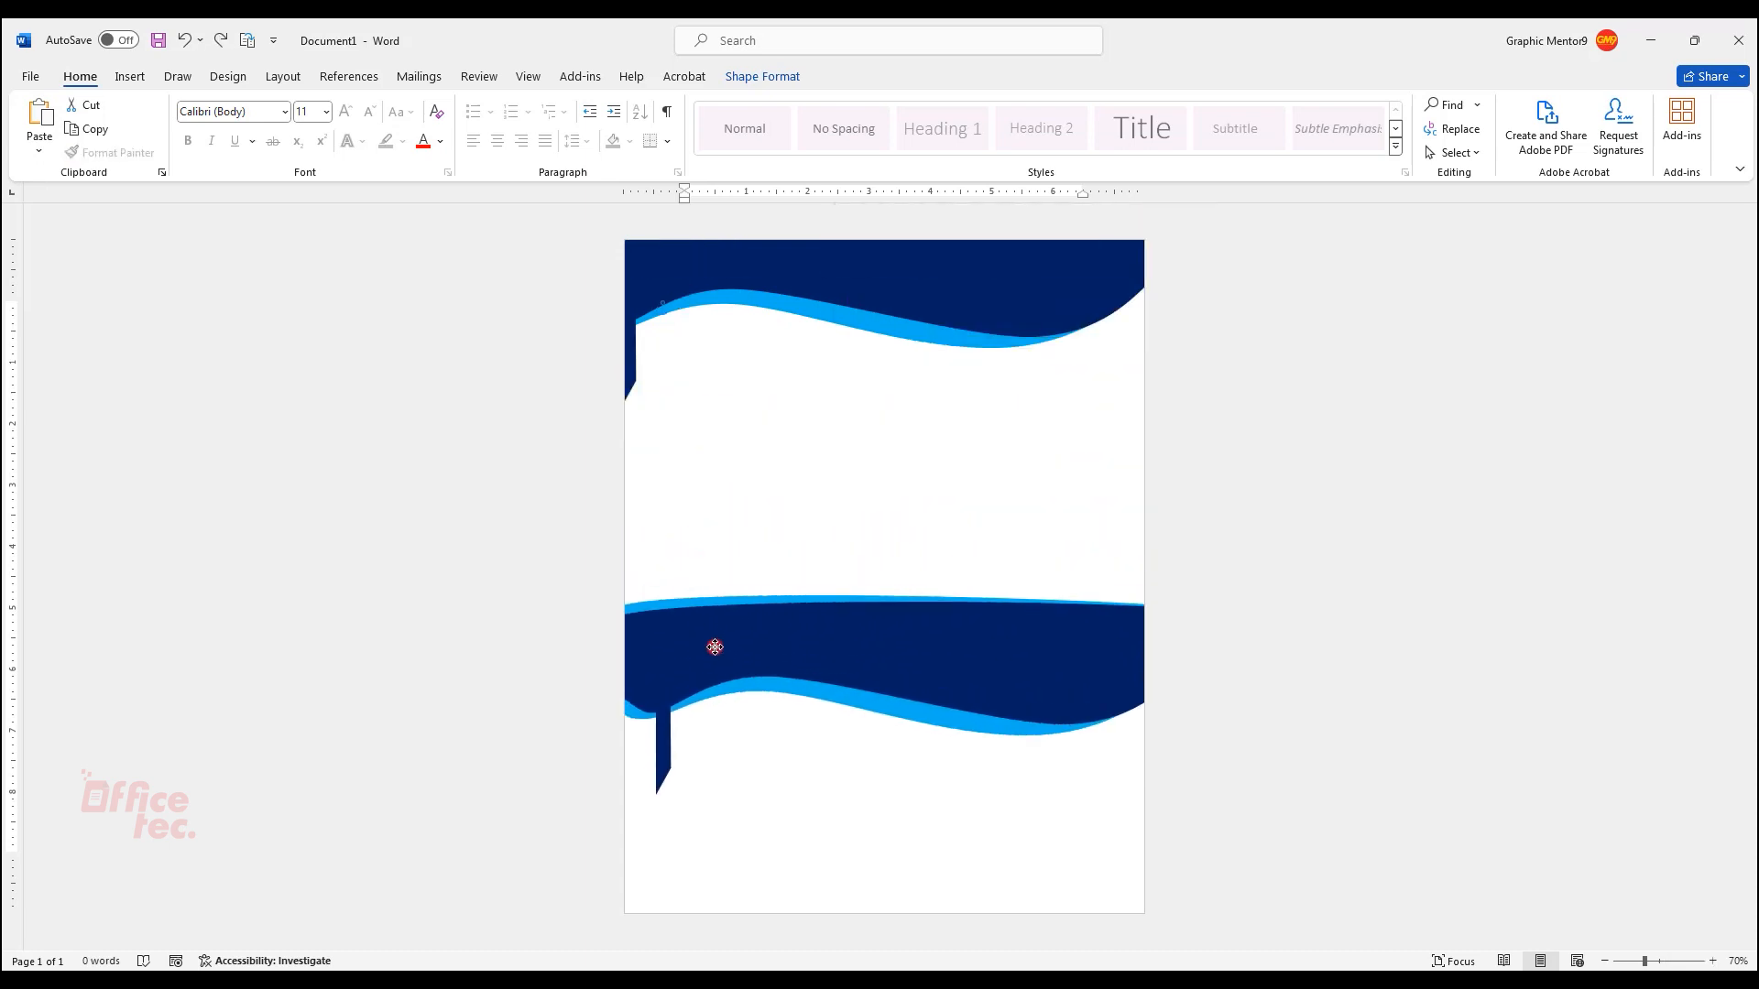
left_click_drag(913, 560, 876, 859)
left_click_drag(875, 768, 830, 893)
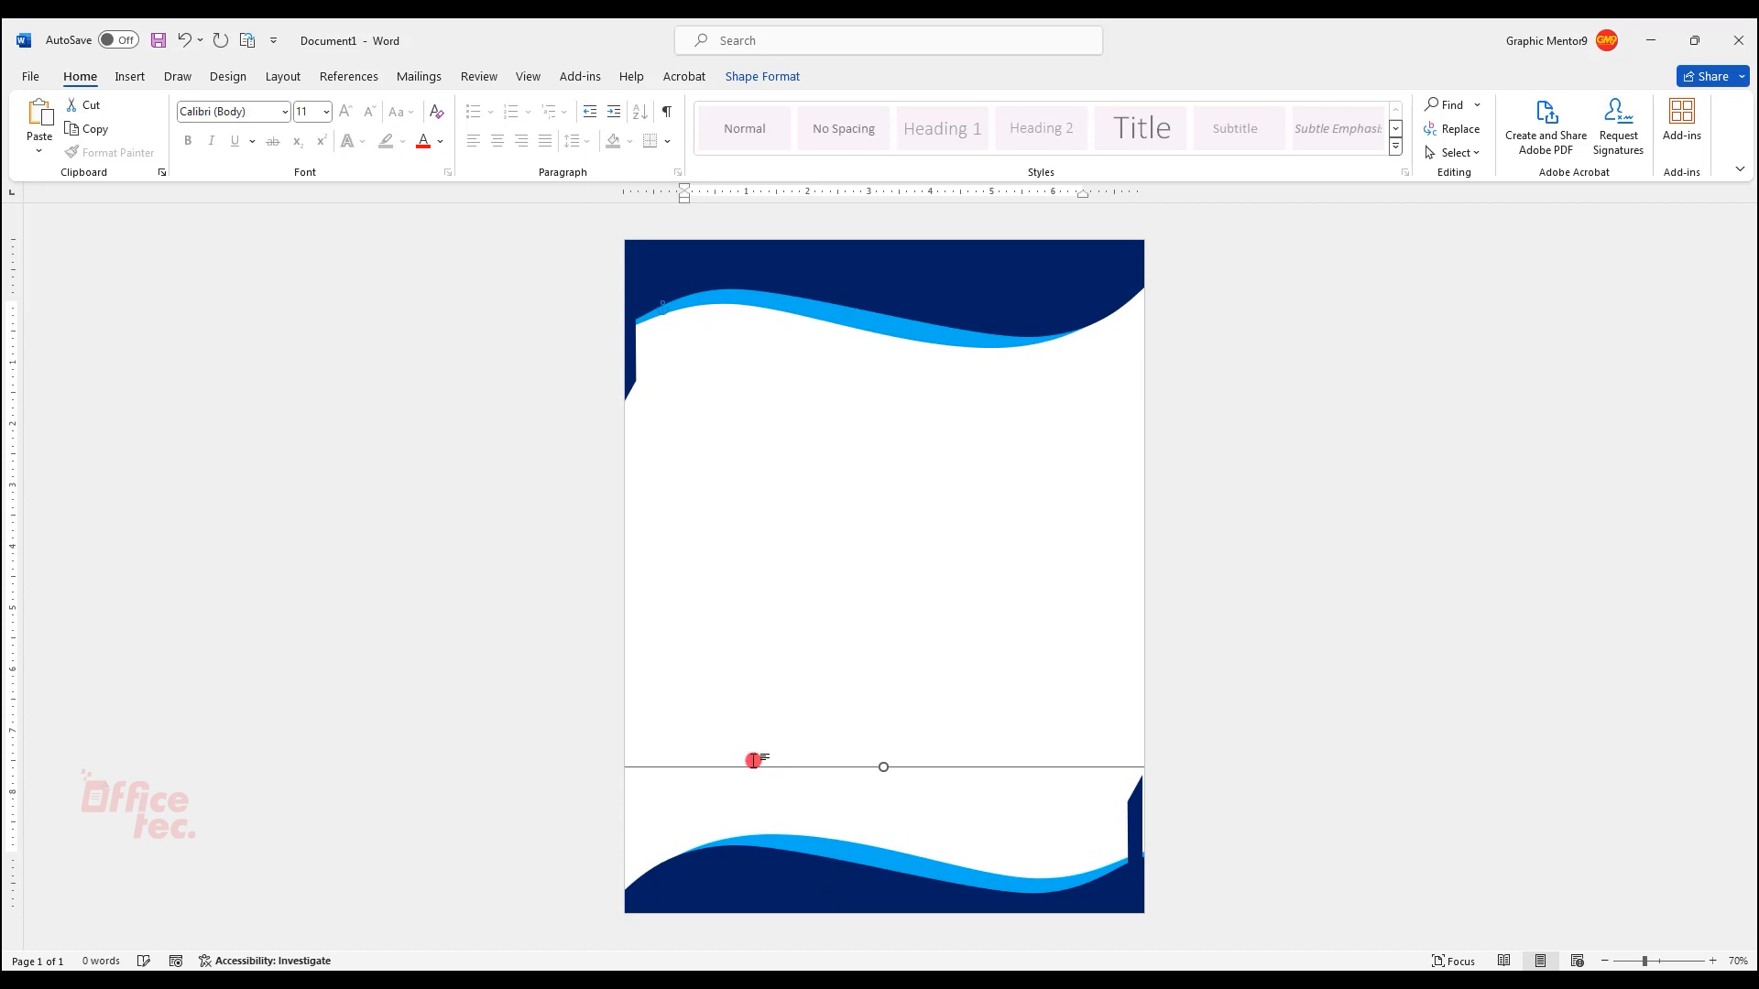
- Nudge the rotated footer group until it sits flush with the page's bottom and right edges, and deselect it
key("Down")
key("Down")
key("Down")
key("Down")
key("Down")
key("Up")
key("Up")
key("Up")
key("Up")
key("Up")
key("Up")
key("Up")
key("Up")
key("ctrl+Down")
key("ctrl+Down")
key("ctrl+Down")
key("ctrl+Down")
key("ctrl+Down")
key("ctrl+Down")
key("ctrl+Down")
key("ctrl+Down")
key("ctrl+Down")
key("ctrl+Down")
key("ctrl+Down")
key("ctrl+Down")
double_click(773, 597)
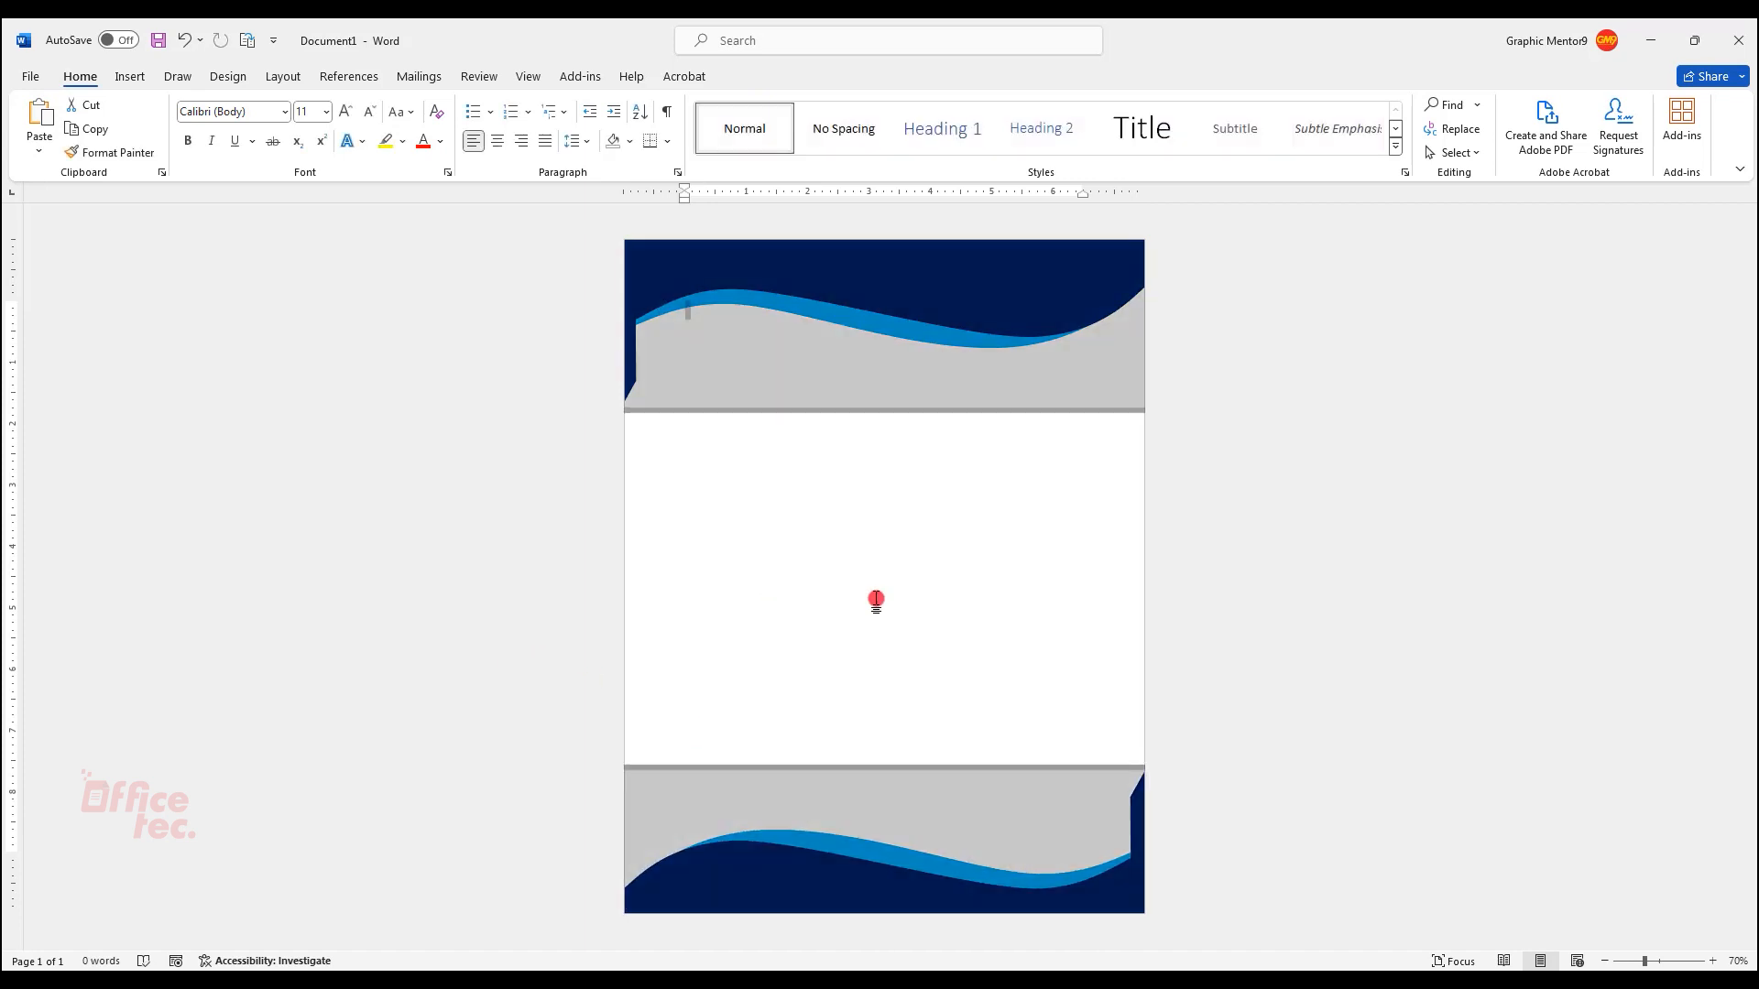
key("ctrl+a")
left_click(969, 561)
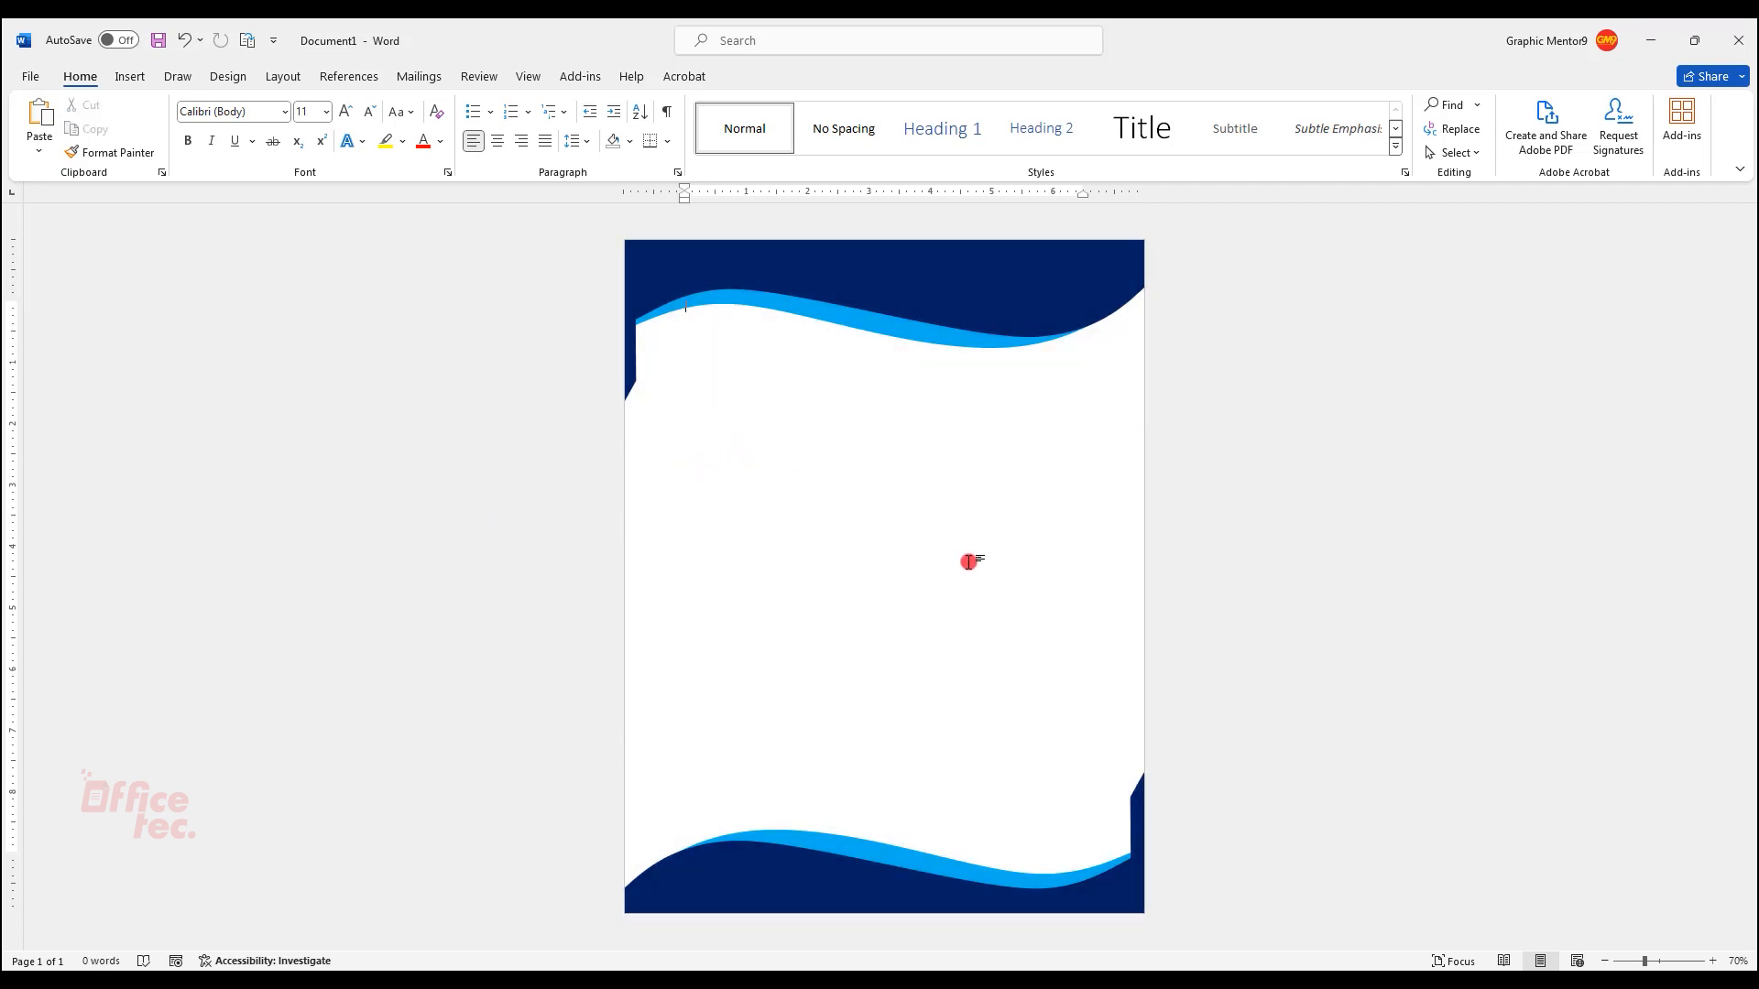
- Insert the built-in Simple Text Box on the page
left_click(108, 76)
left_click(998, 128)
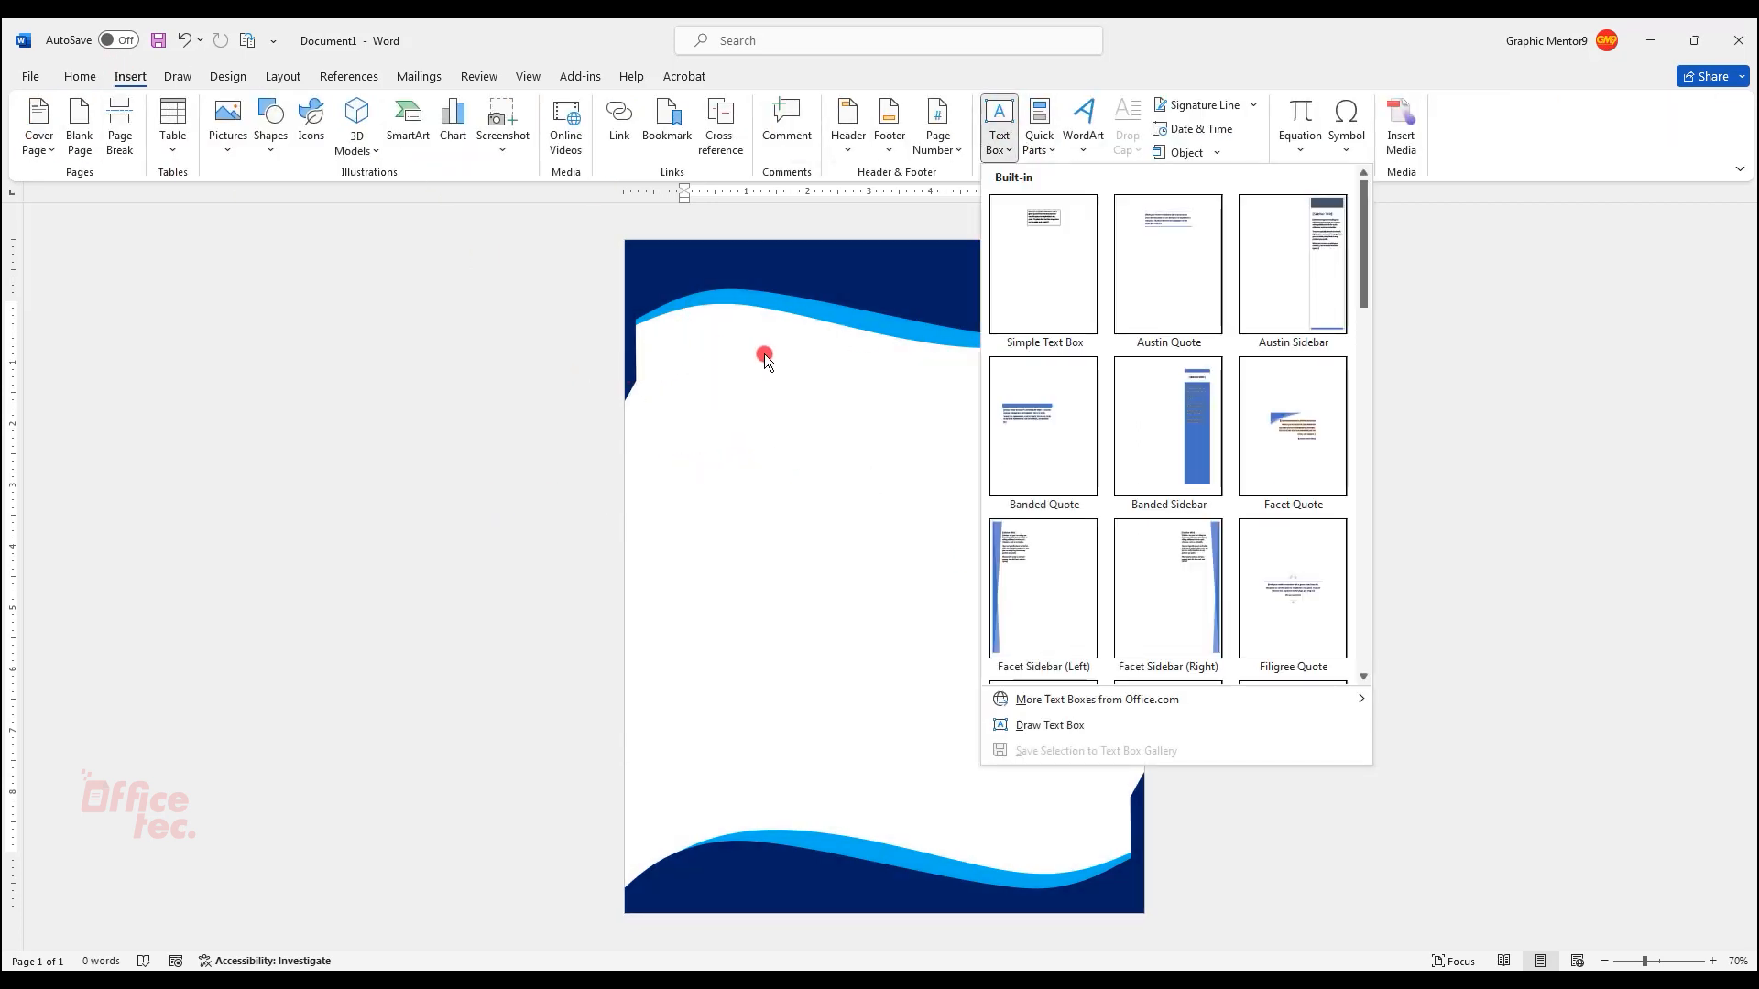
left_click(1039, 282)
key("ctrl+v")
key("ctrl+z")
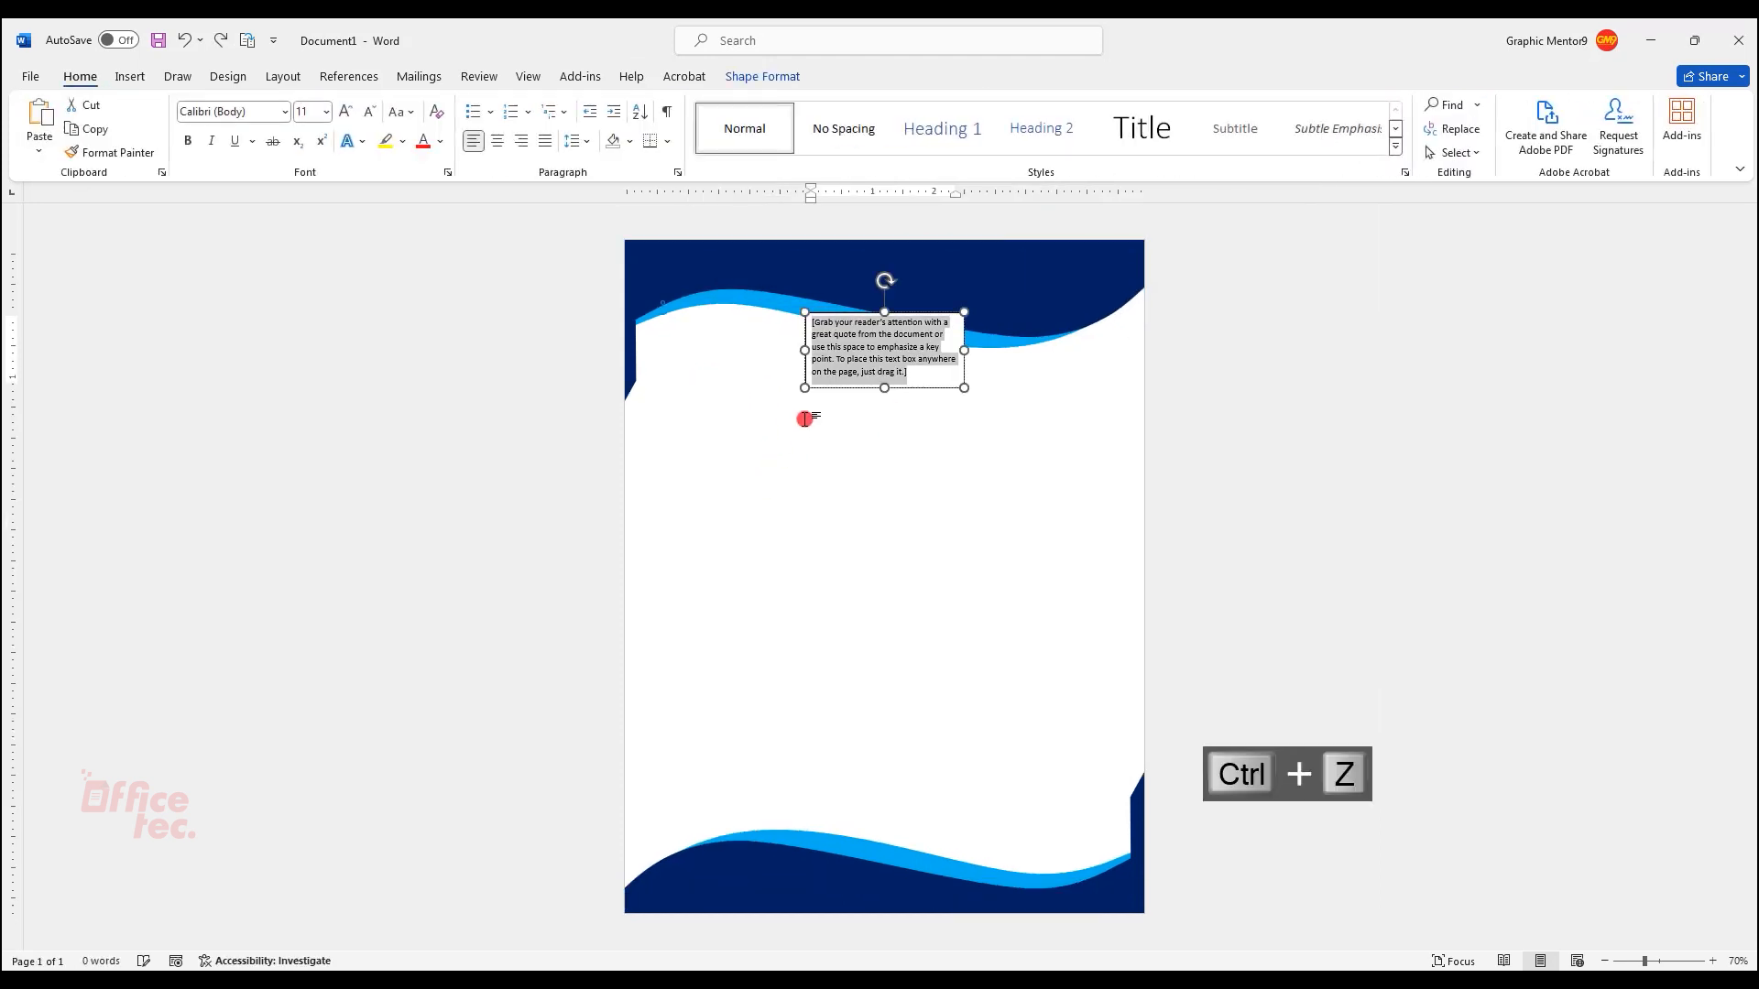
- Move and resize the text box to fill the blank area between the header and footer waves, leaving a left margin
left_click_drag(829, 314, 661, 350)
left_click_drag(795, 425, 1130, 830)
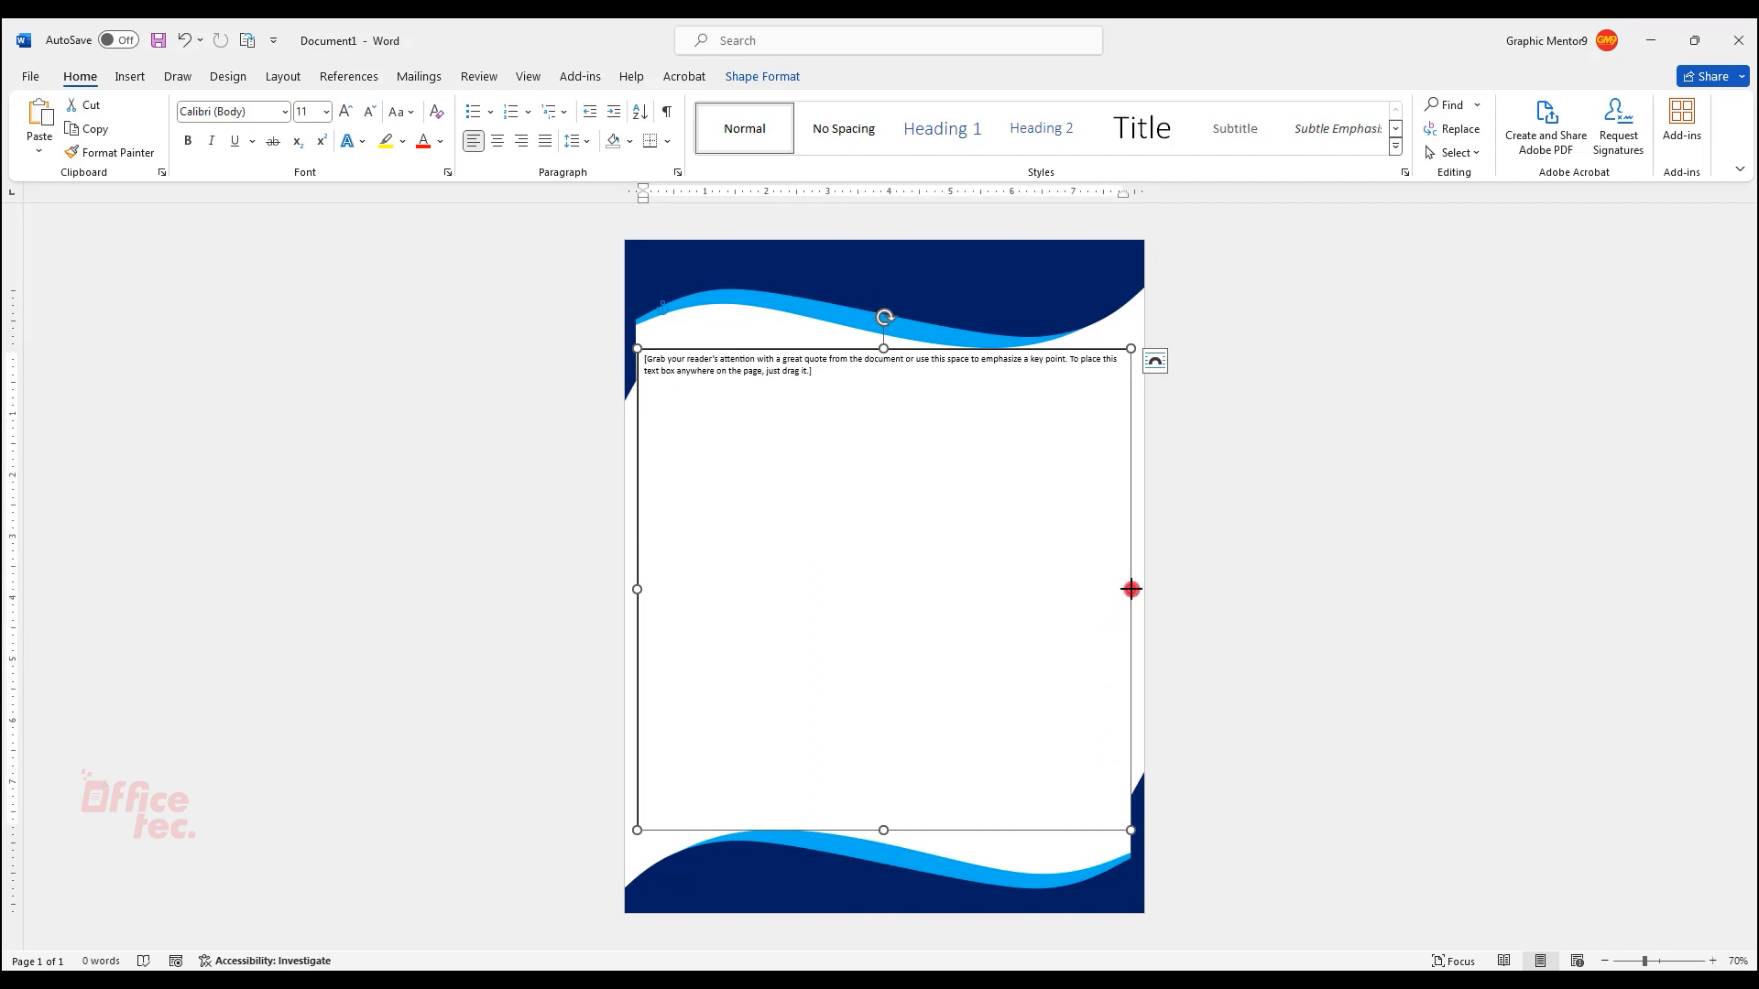
left_click_drag(642, 589, 678, 590)
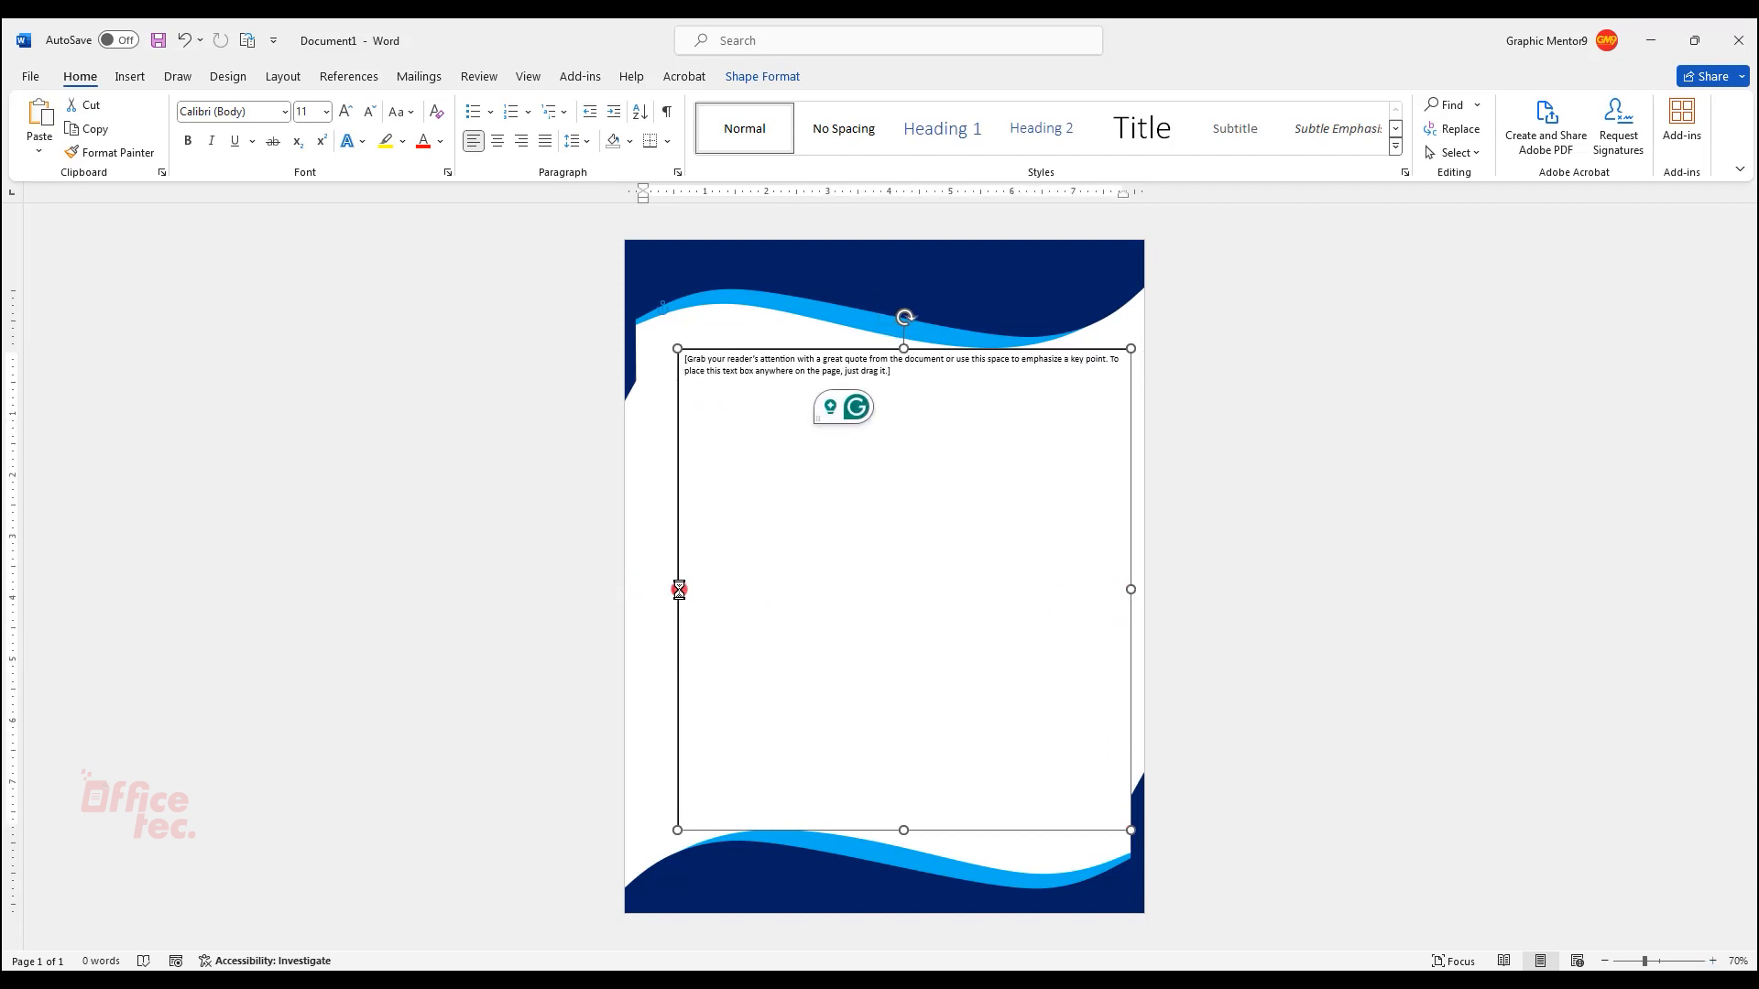
- Narrow the body text box slightly from its right edge and delete its placeholder text
left_click_drag(1130, 590, 1120, 590)
left_click(816, 382)
left_click_drag(910, 377, 686, 362)
key("Delete")
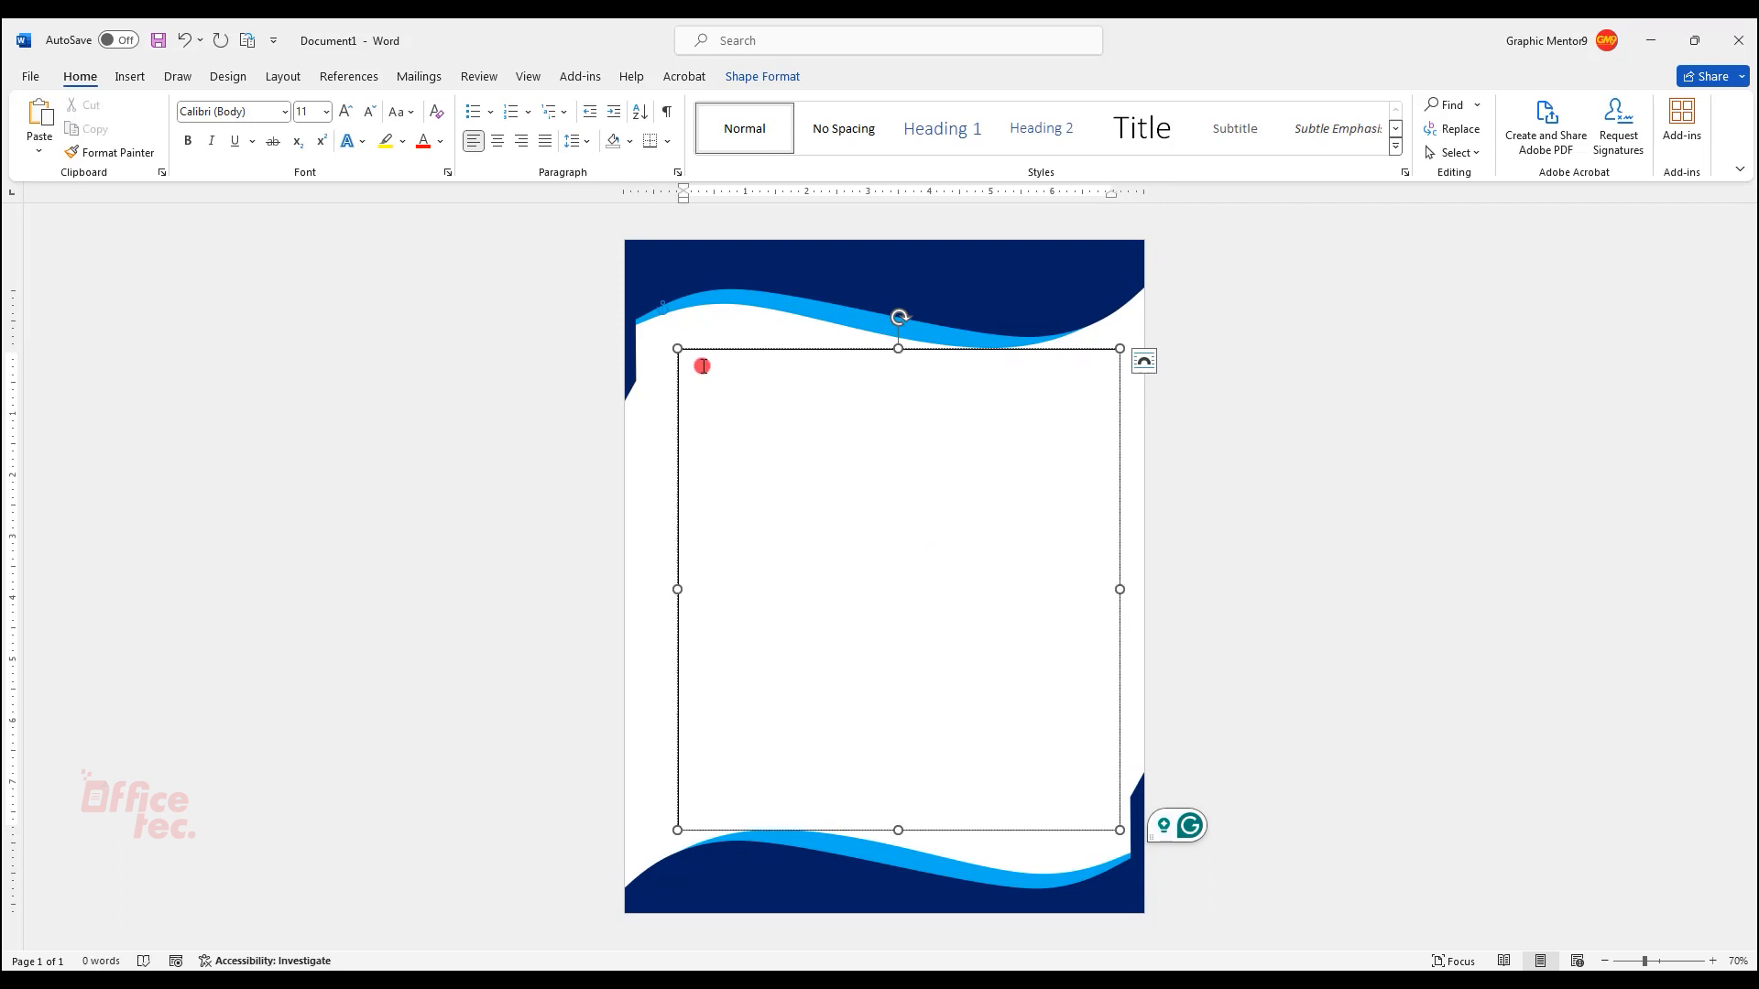
- Remove the outline from the body text box
double_click(732, 348)
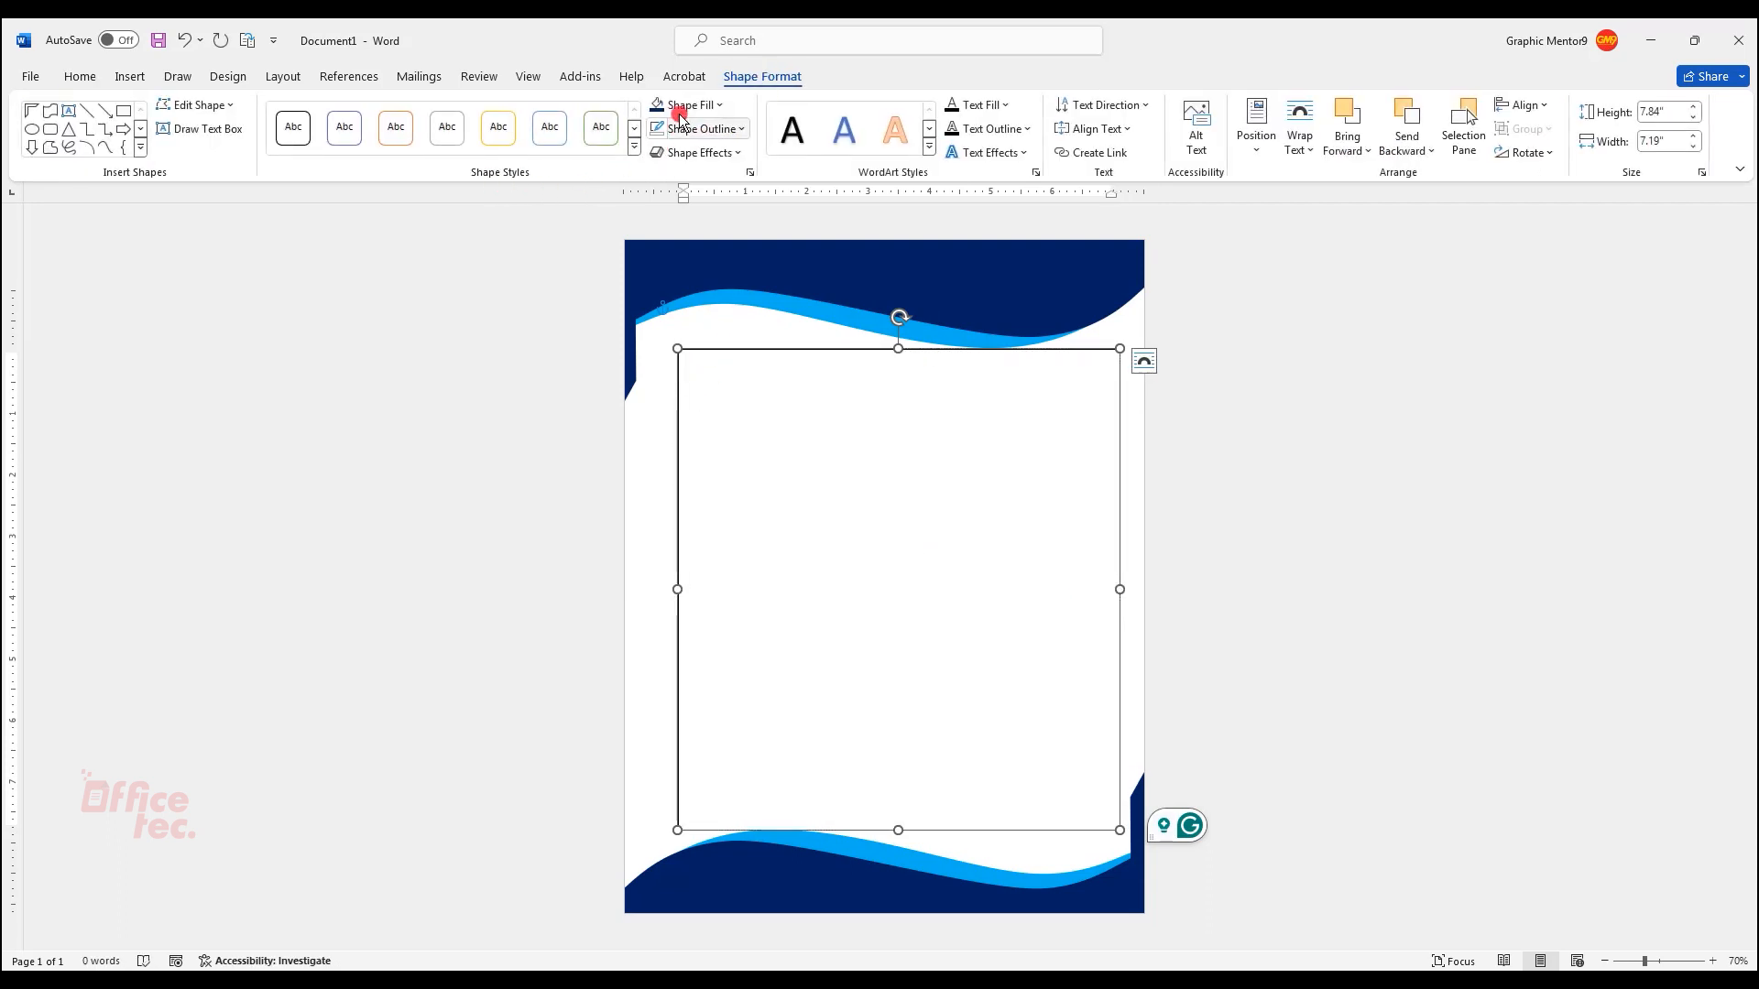
left_click(701, 128)
left_click(703, 374)
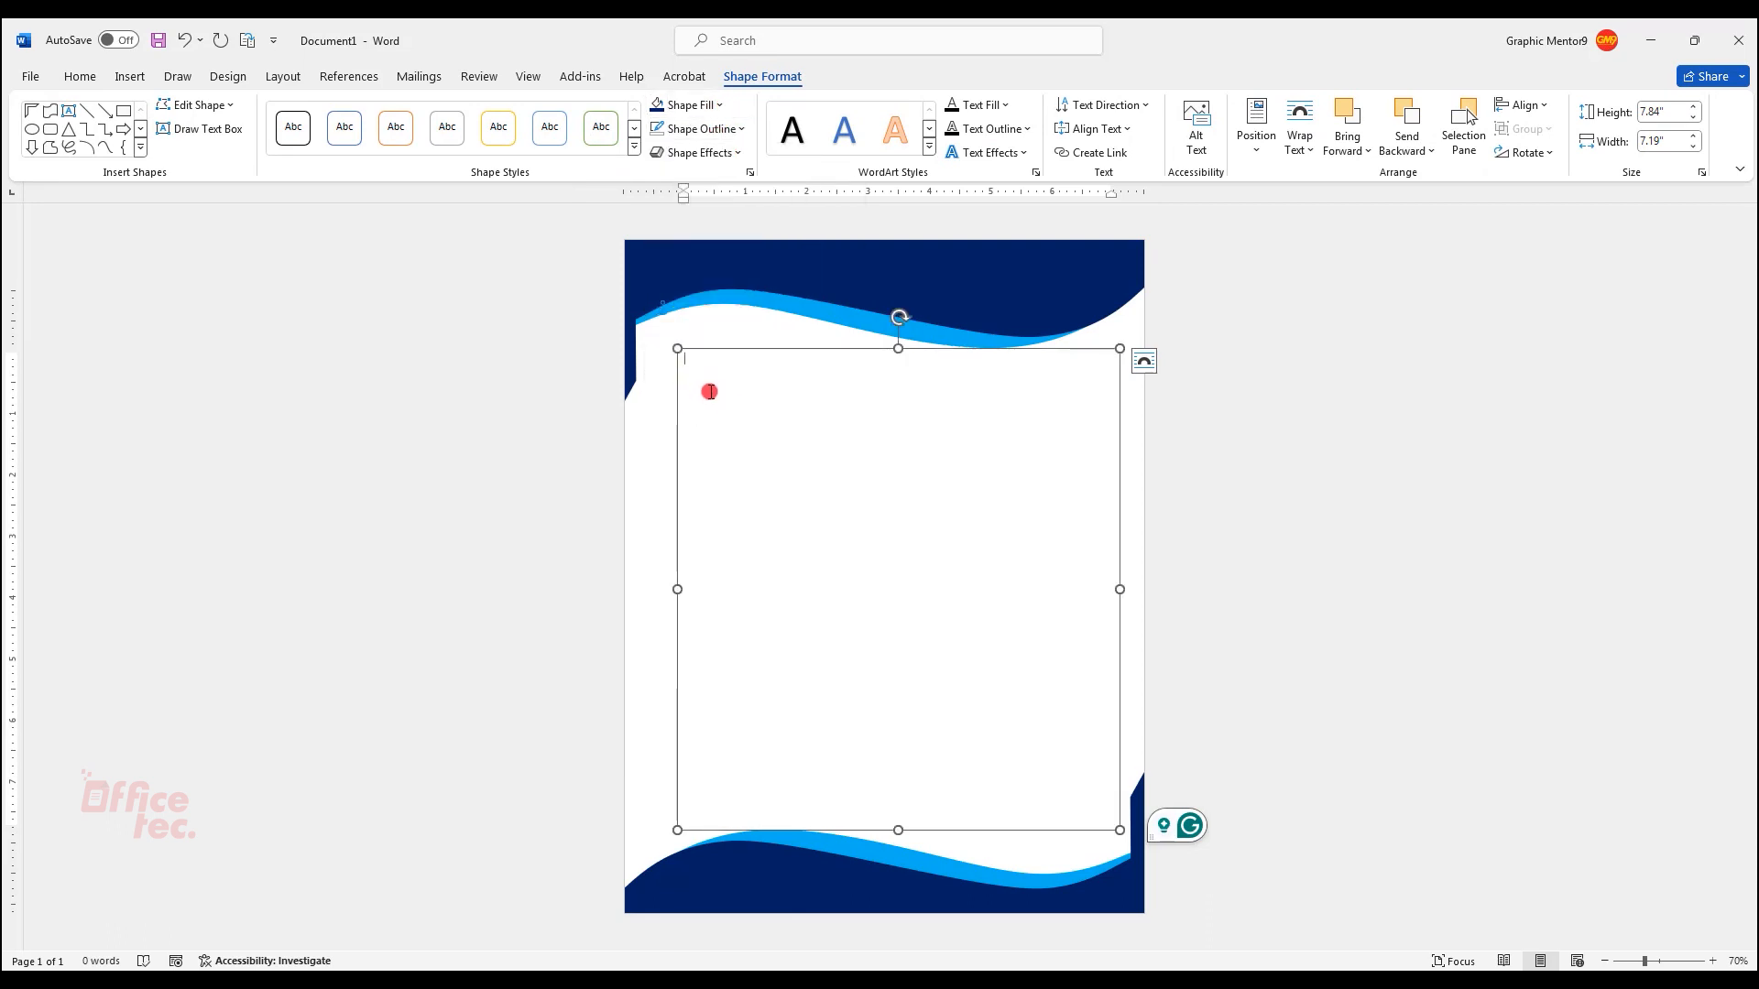
- Fill the body text box with sample paragraphs generated by =rand() and copy them
left_click(709, 392)
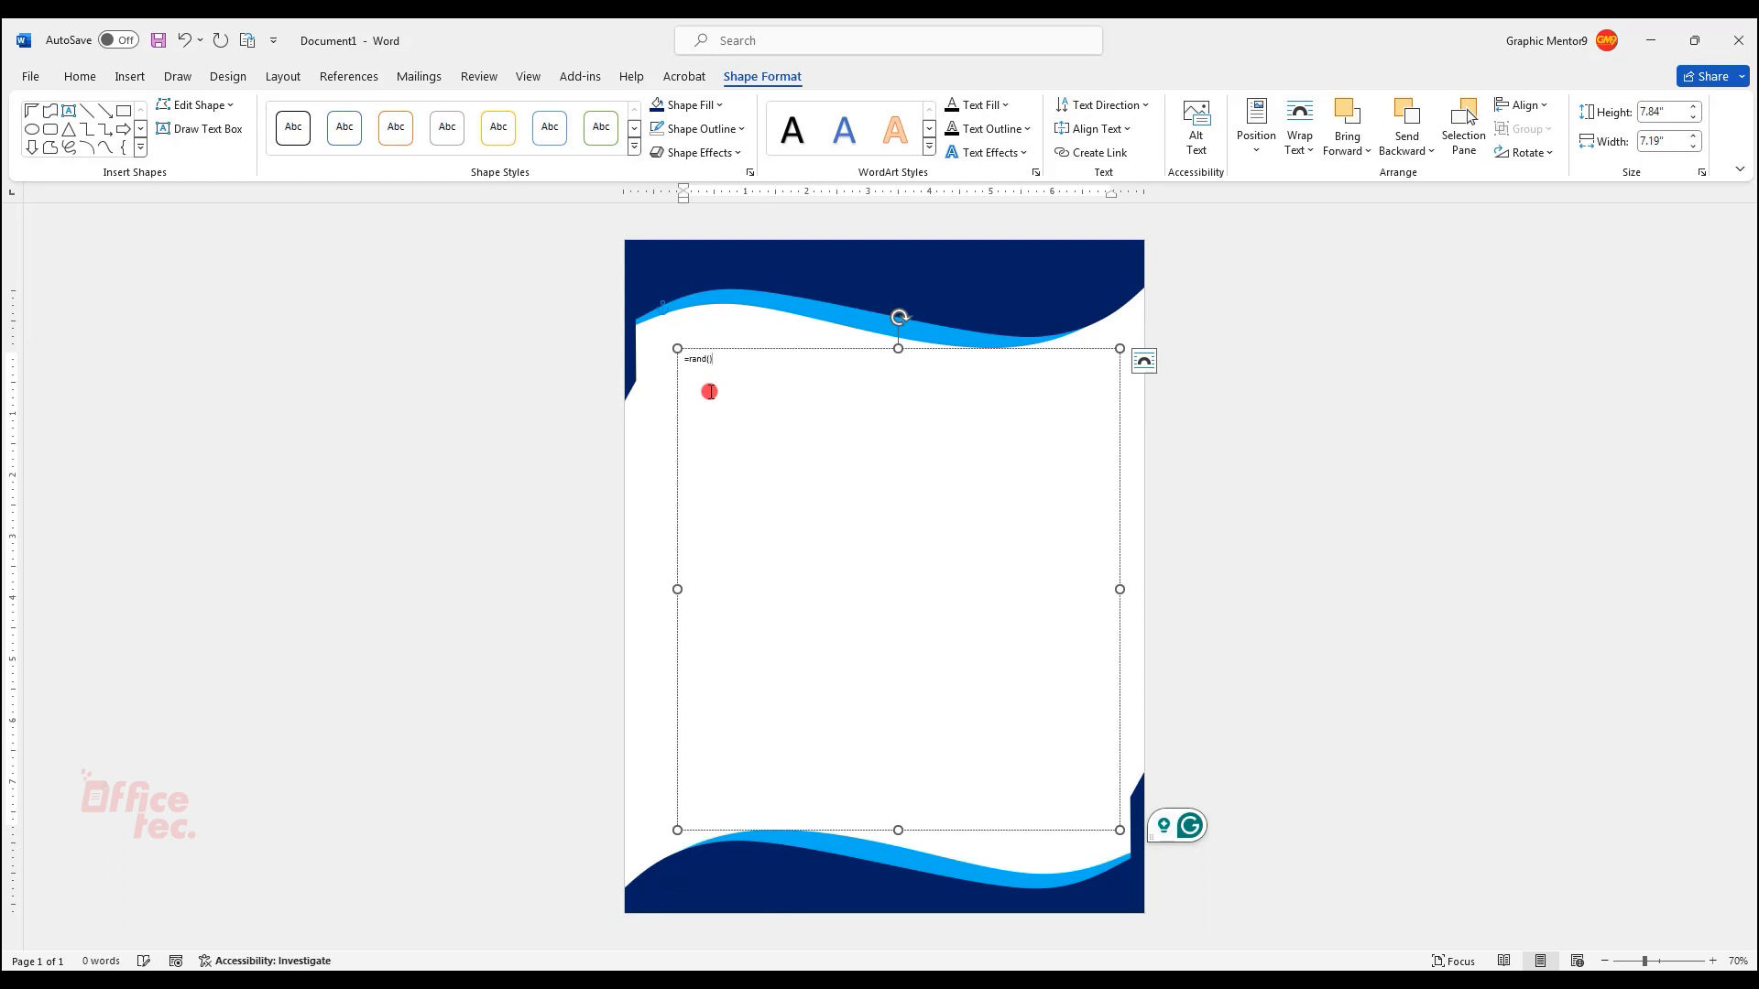
key("Return")
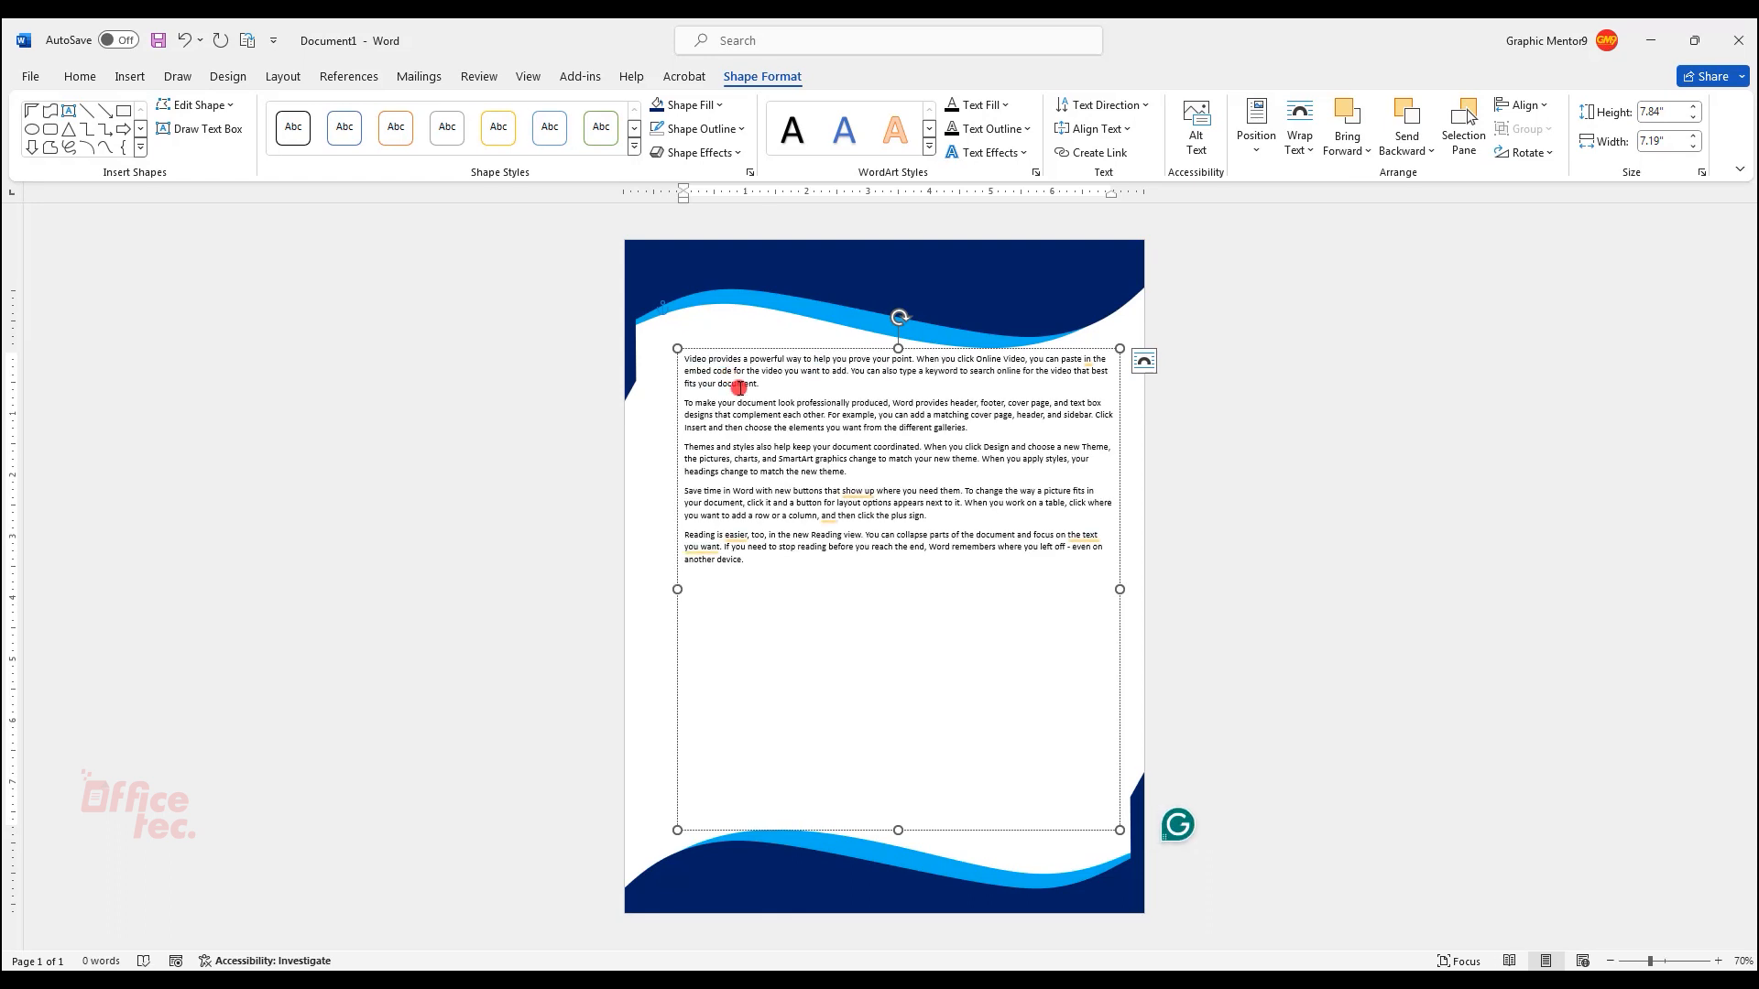
left_click_drag(698, 575, 676, 359)
key("ctrl+c")
left_click(707, 383)
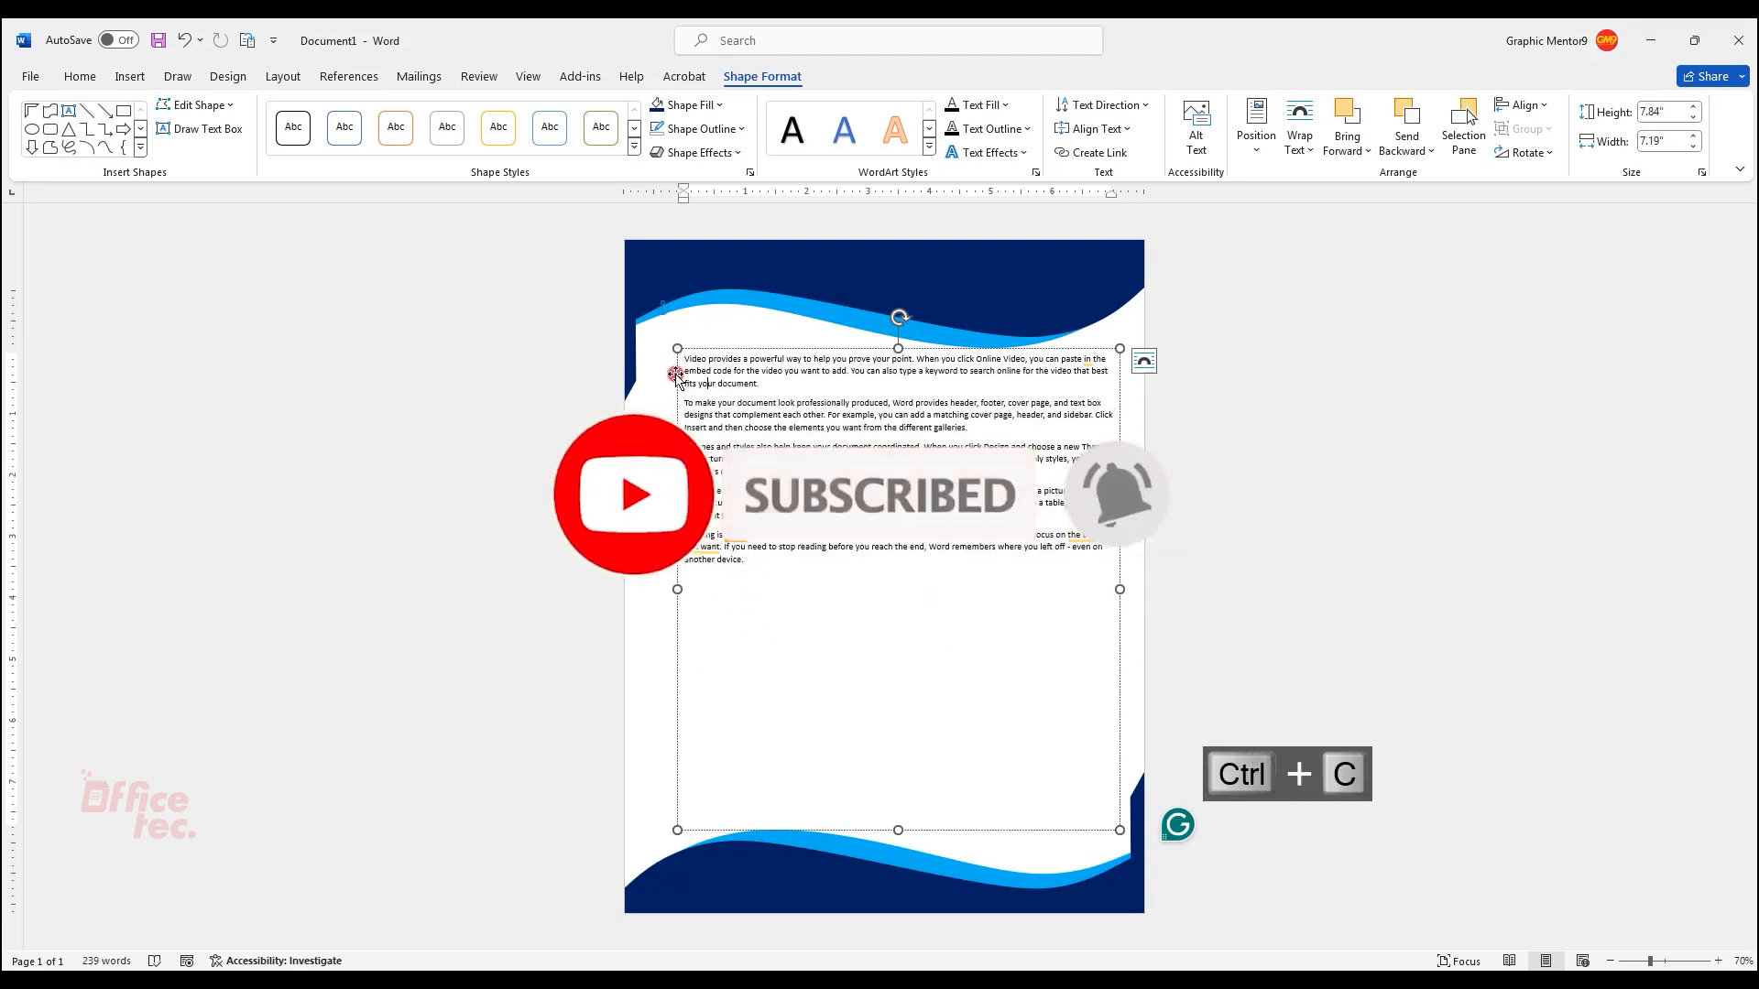
- Insert six blank lines above the sample paragraphs in the body text box
key("Return")
key("Return")
key("Return")
key("Return")
key("Return")
key("Return")
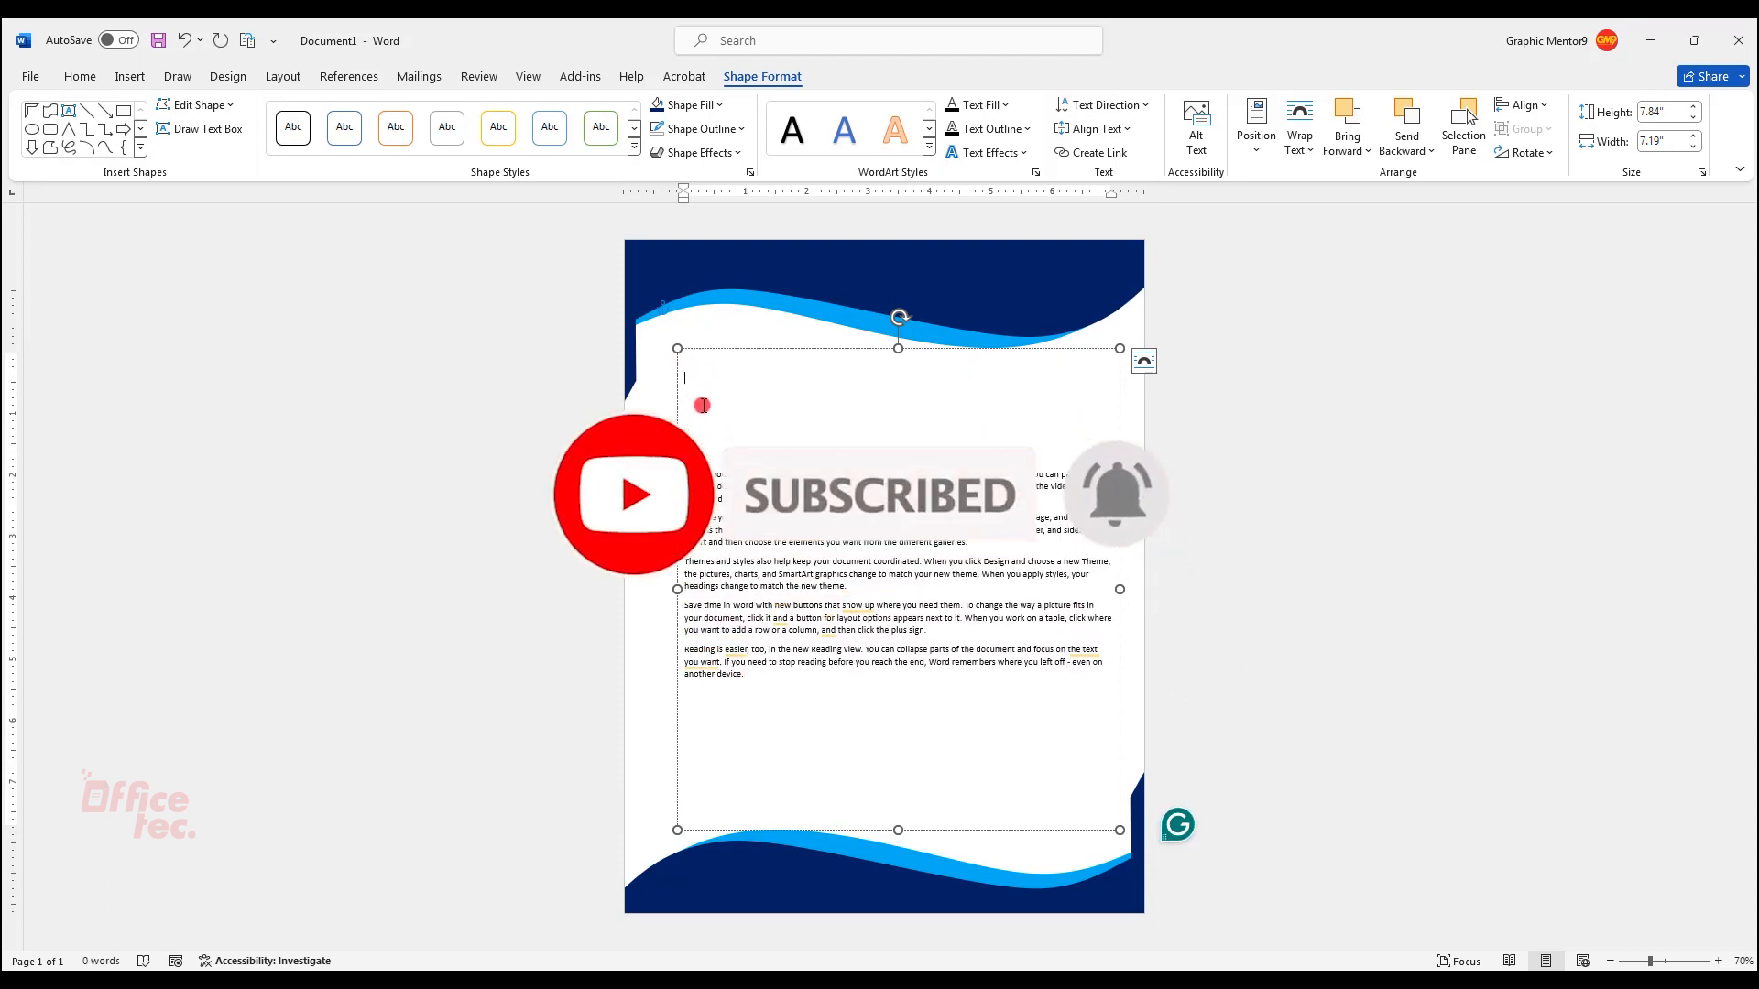
- Add the greeting "Dear," directly above the sample paragraphs and the word "Signature" below them
key("Down")
key("Down")
key("Down")
type("hh")
key("BackSpace")
key("BackSpace")
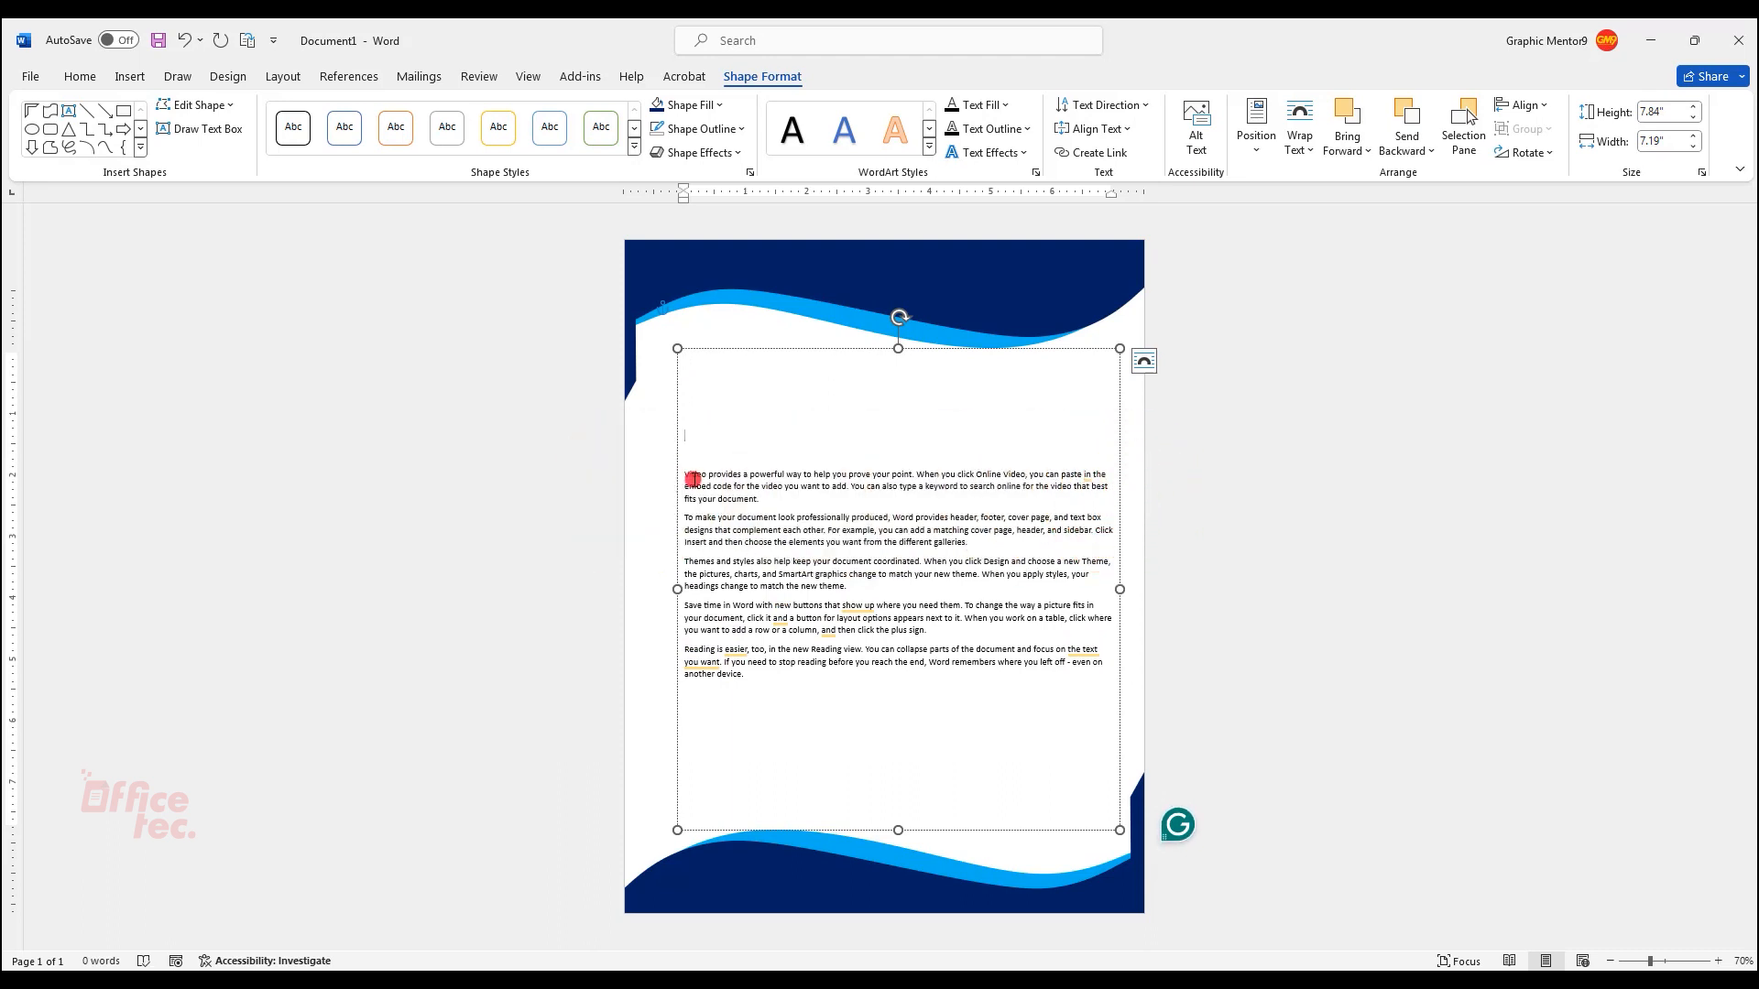
key("Delete")
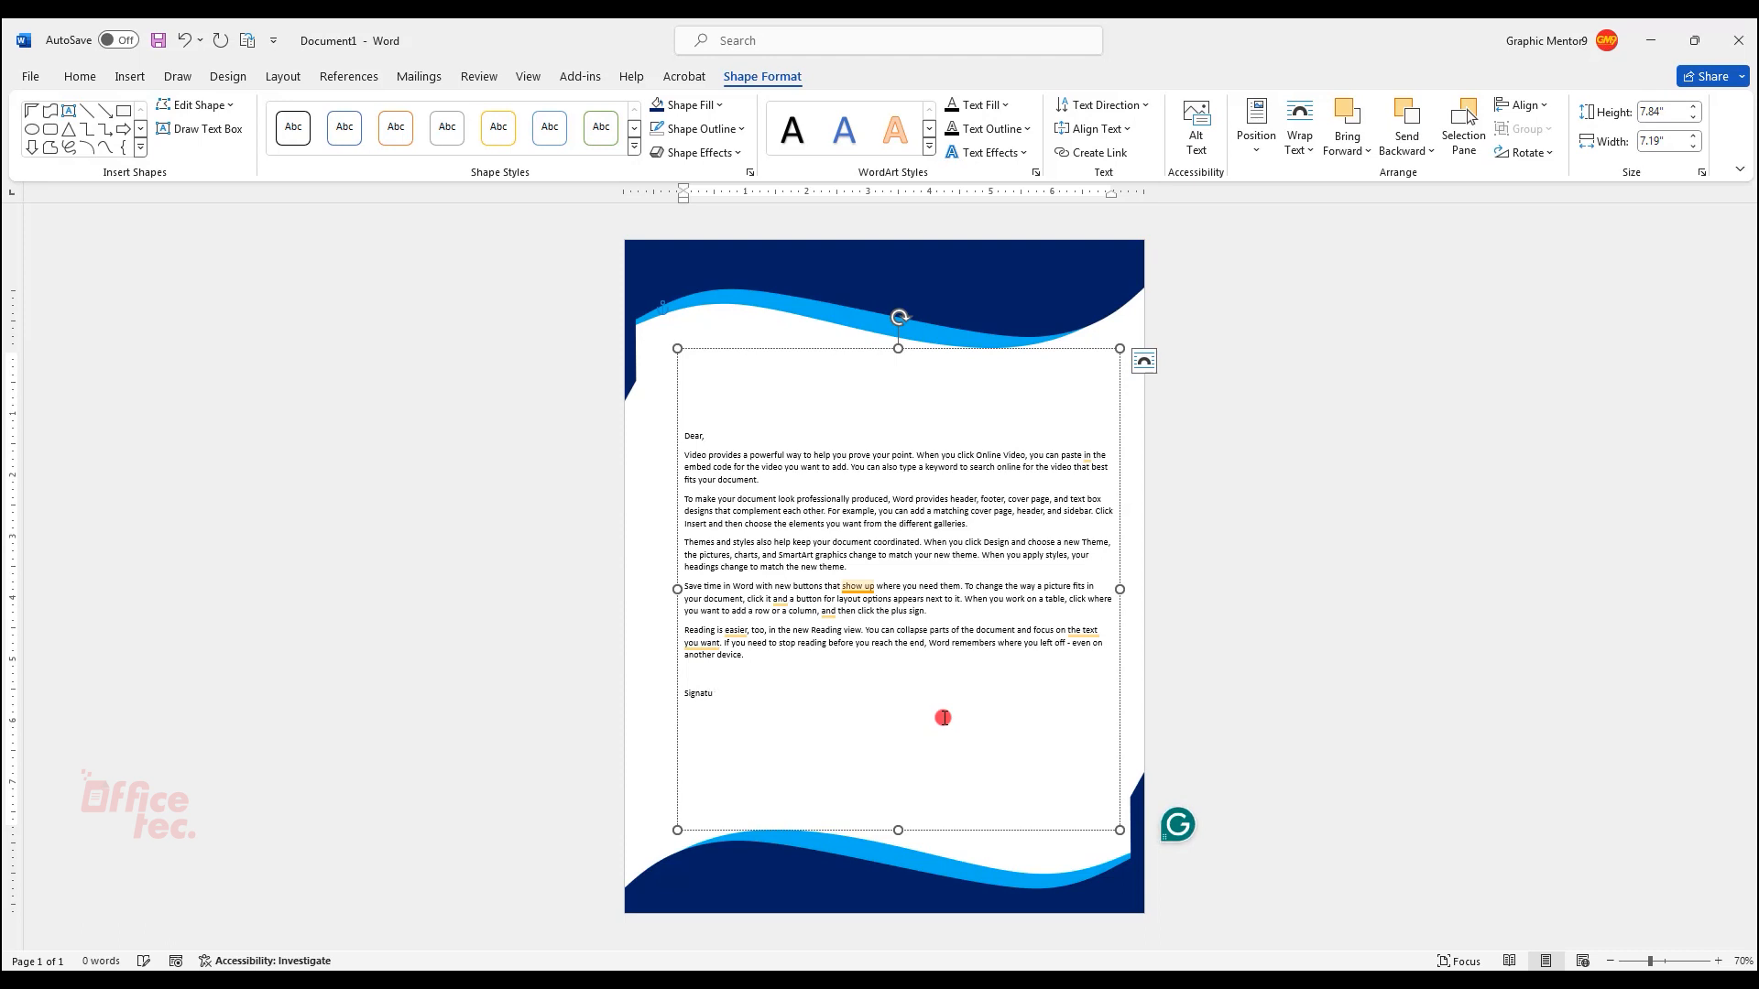
- Right-align the Signature line and lower the body text box's top edge to leave room beneath the header wave
left_click_drag(737, 699, 687, 695)
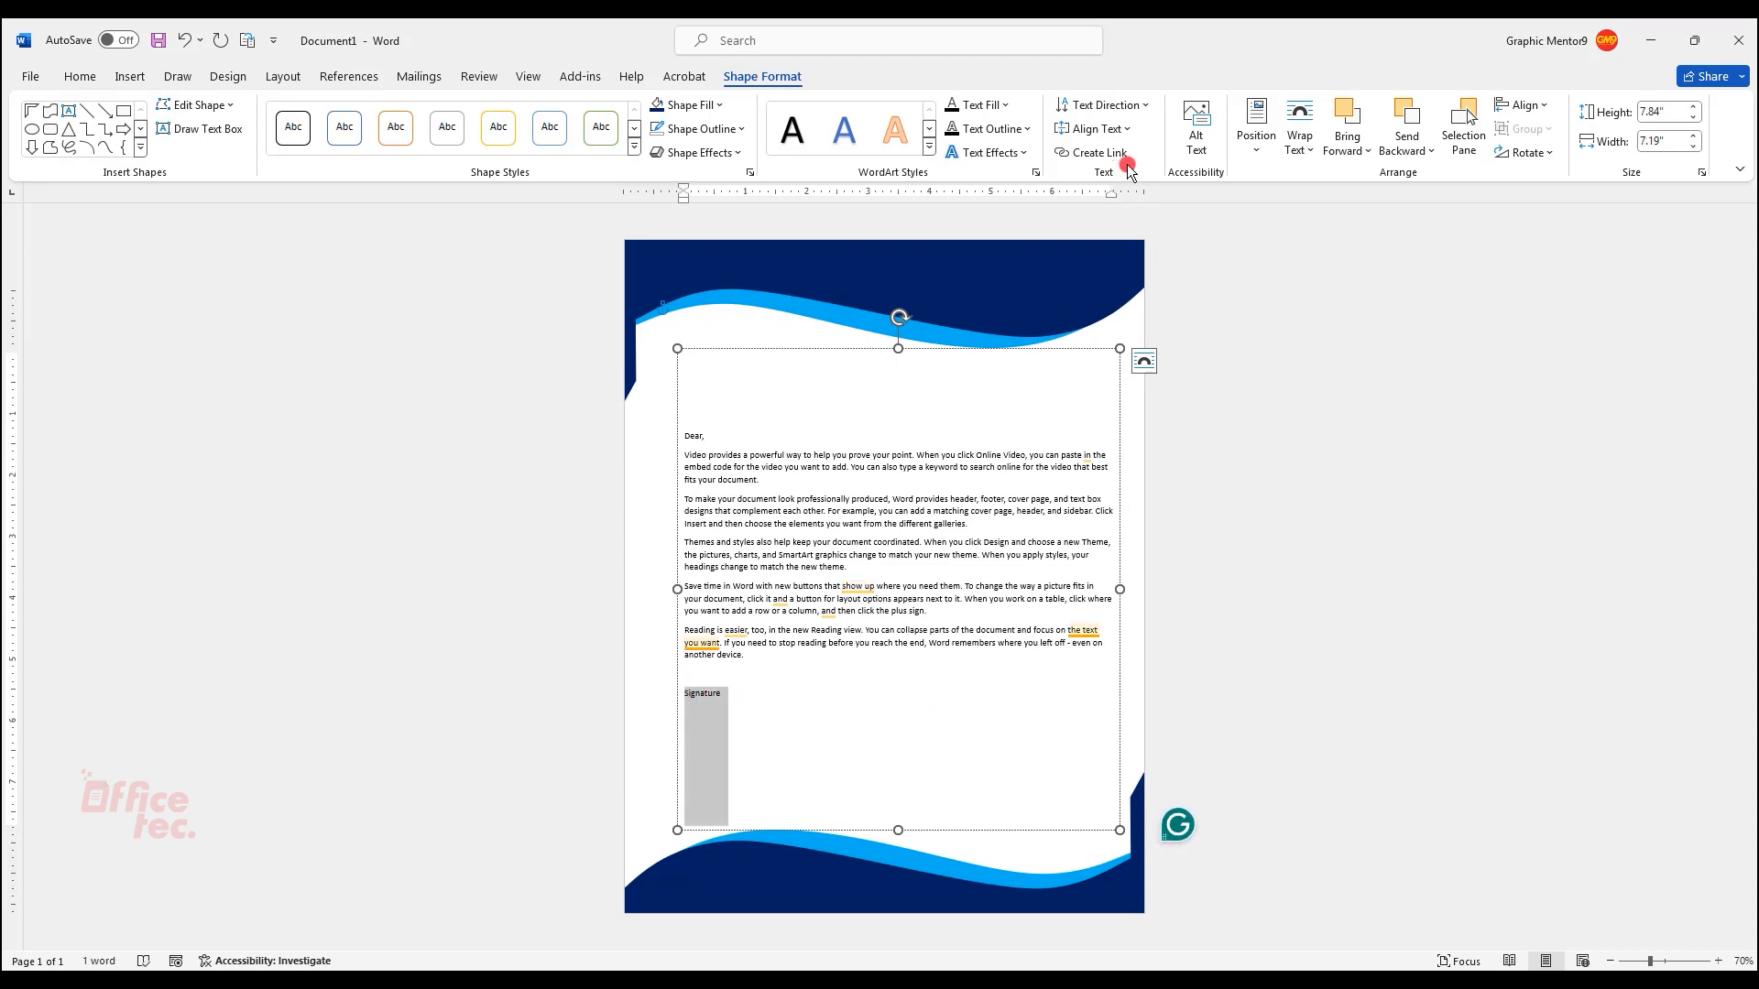
key("ctrl+l")
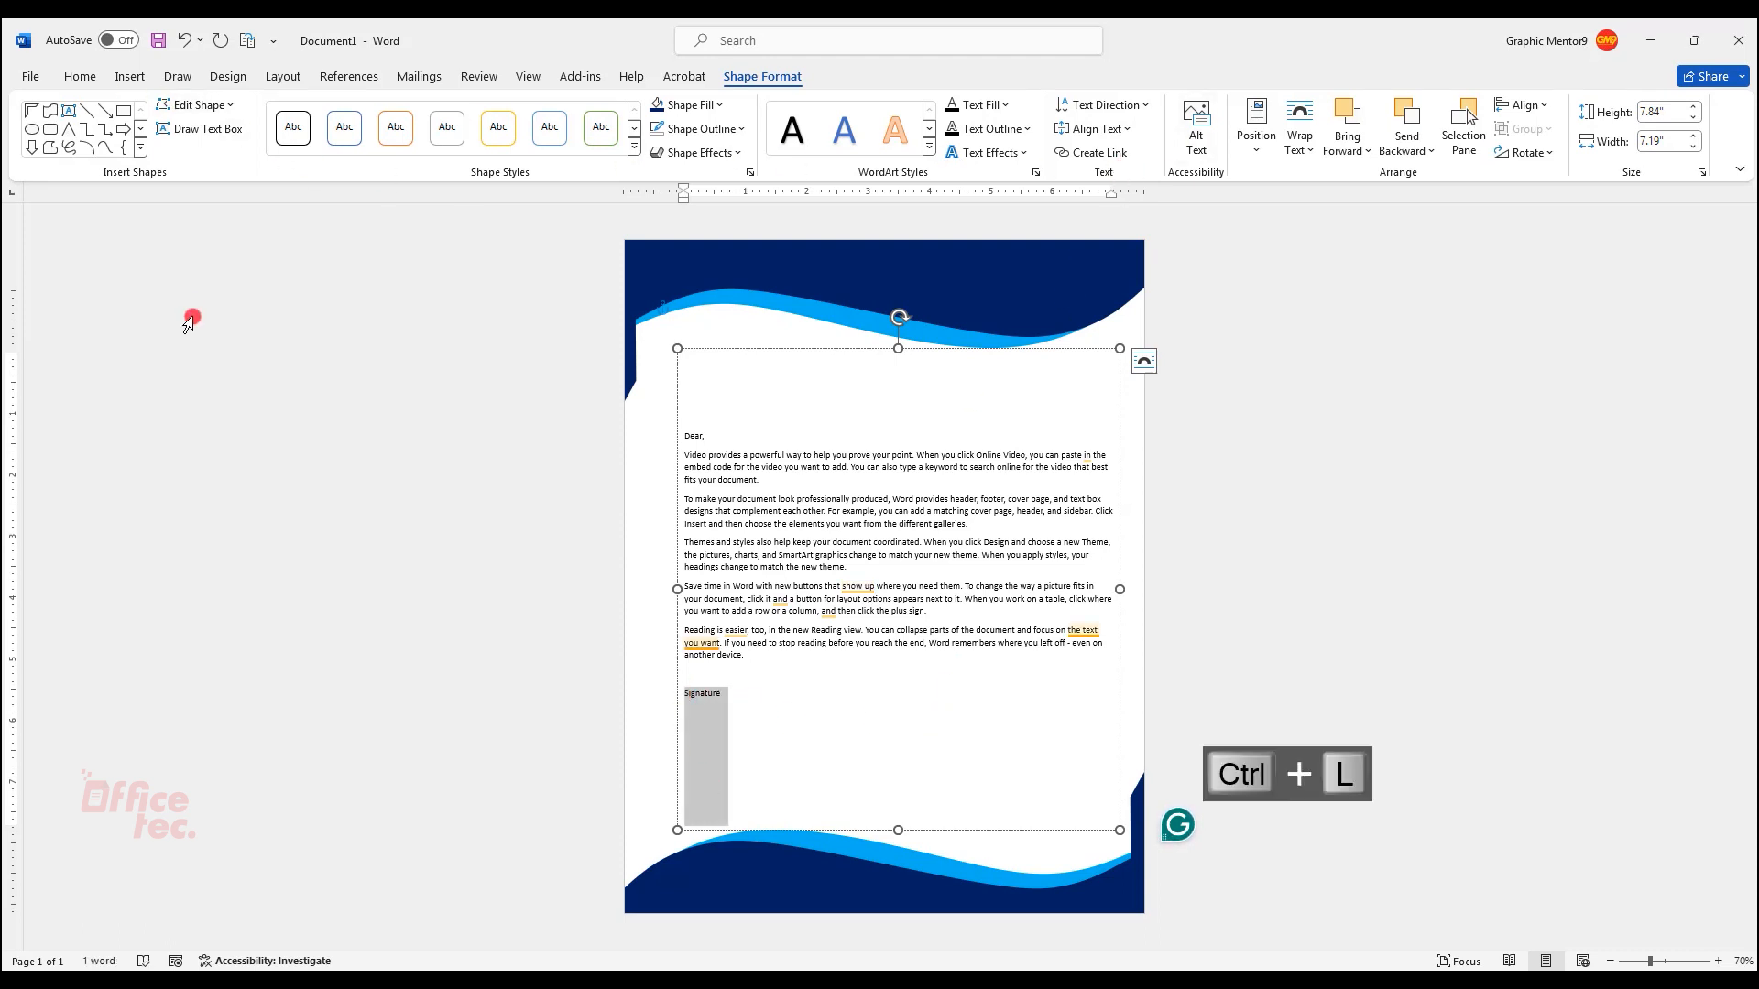
key("ctrl+r")
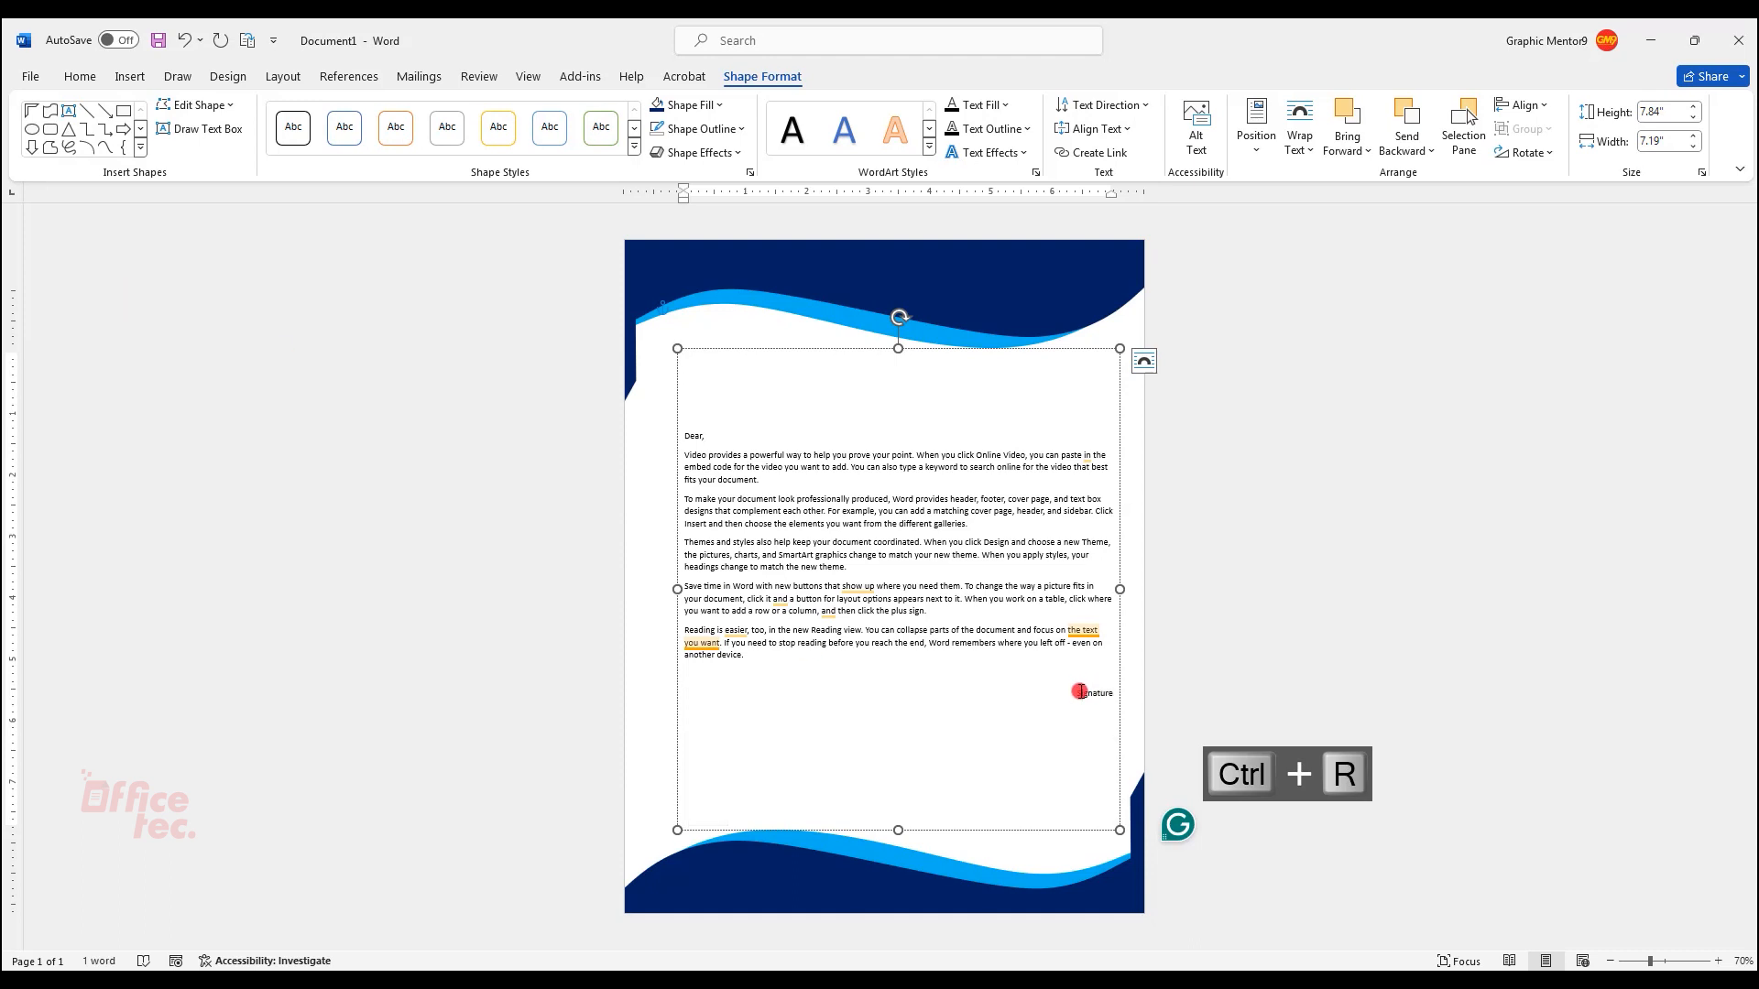
left_click_drag(898, 349, 900, 388)
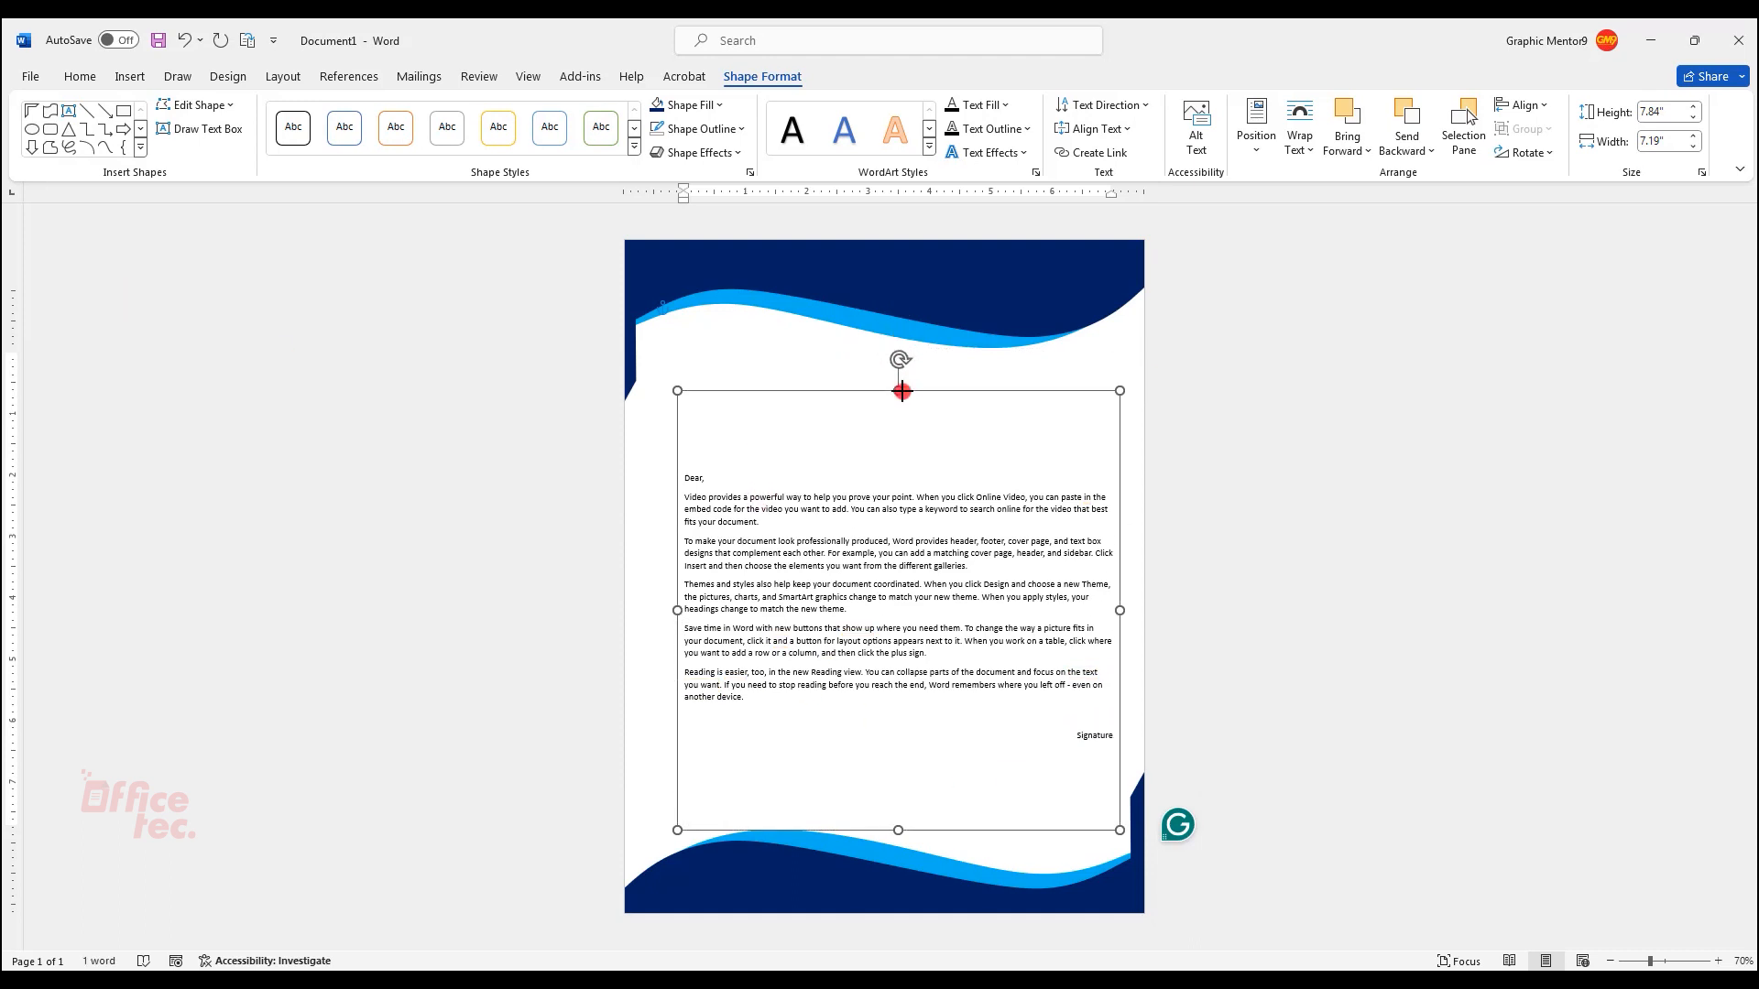
left_click(690, 354)
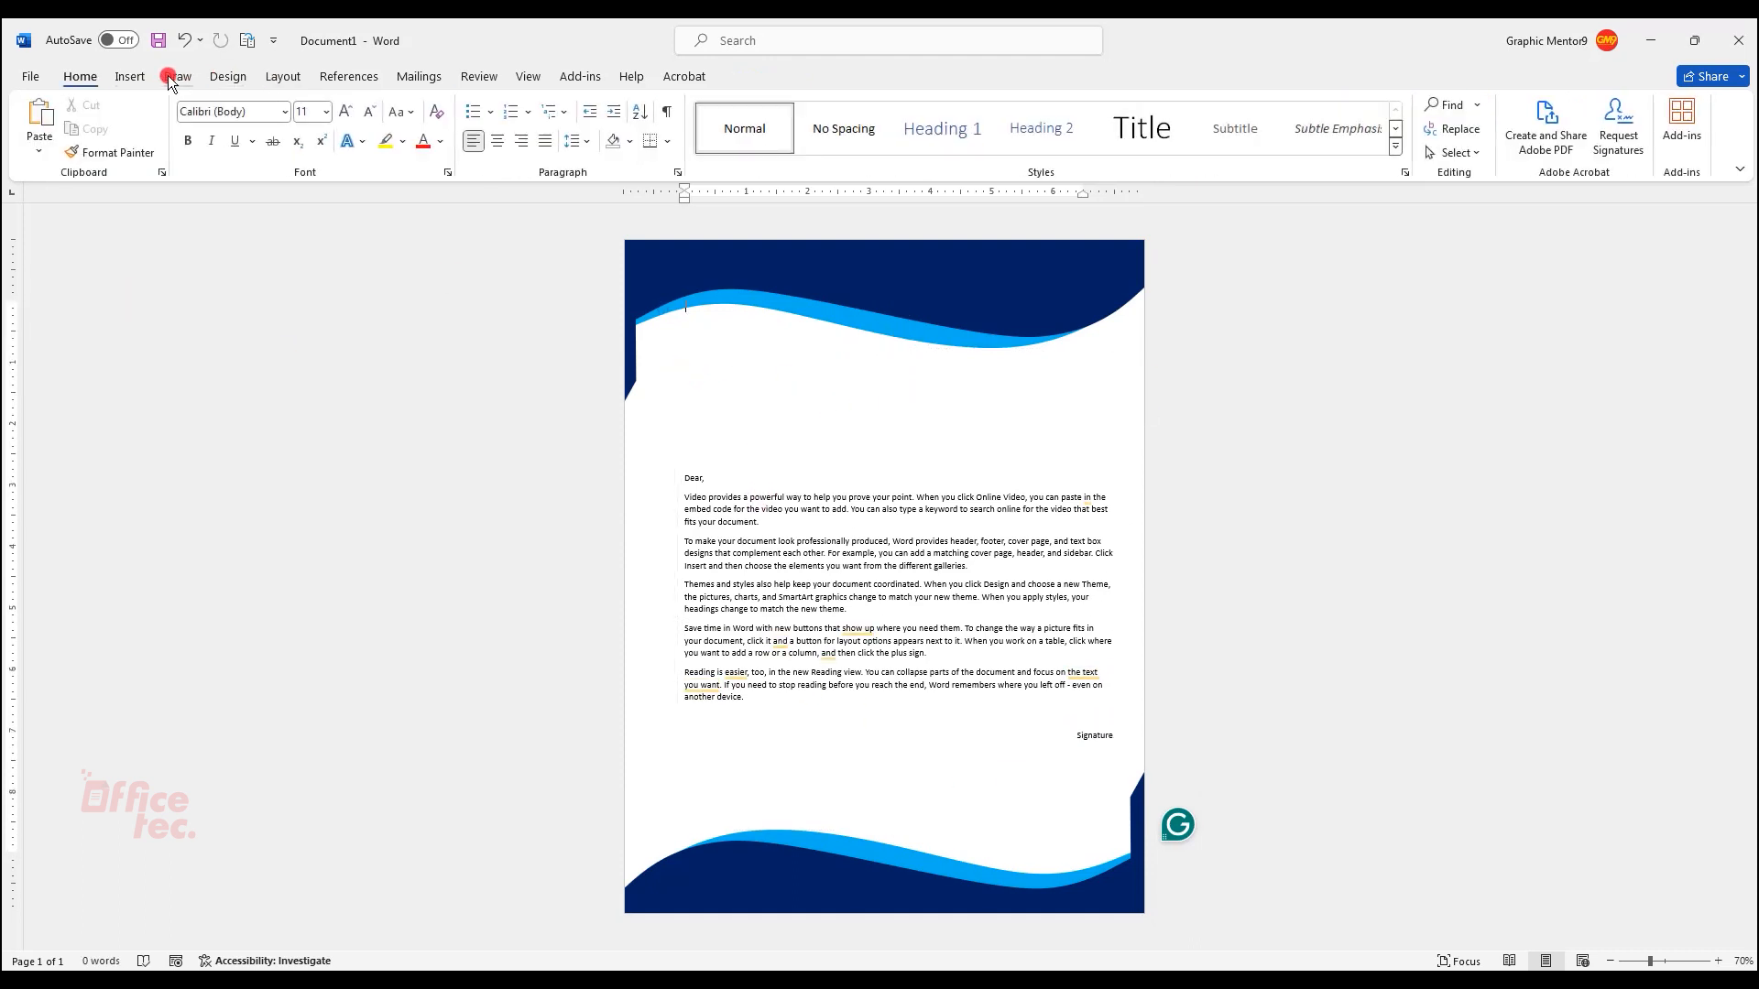
- Insert a Simple Text Box and place it in the blank area beneath the left part of the header wave
left_click(129, 76)
left_click(1008, 128)
left_click(1044, 275)
left_click_drag(869, 317, 759, 359)
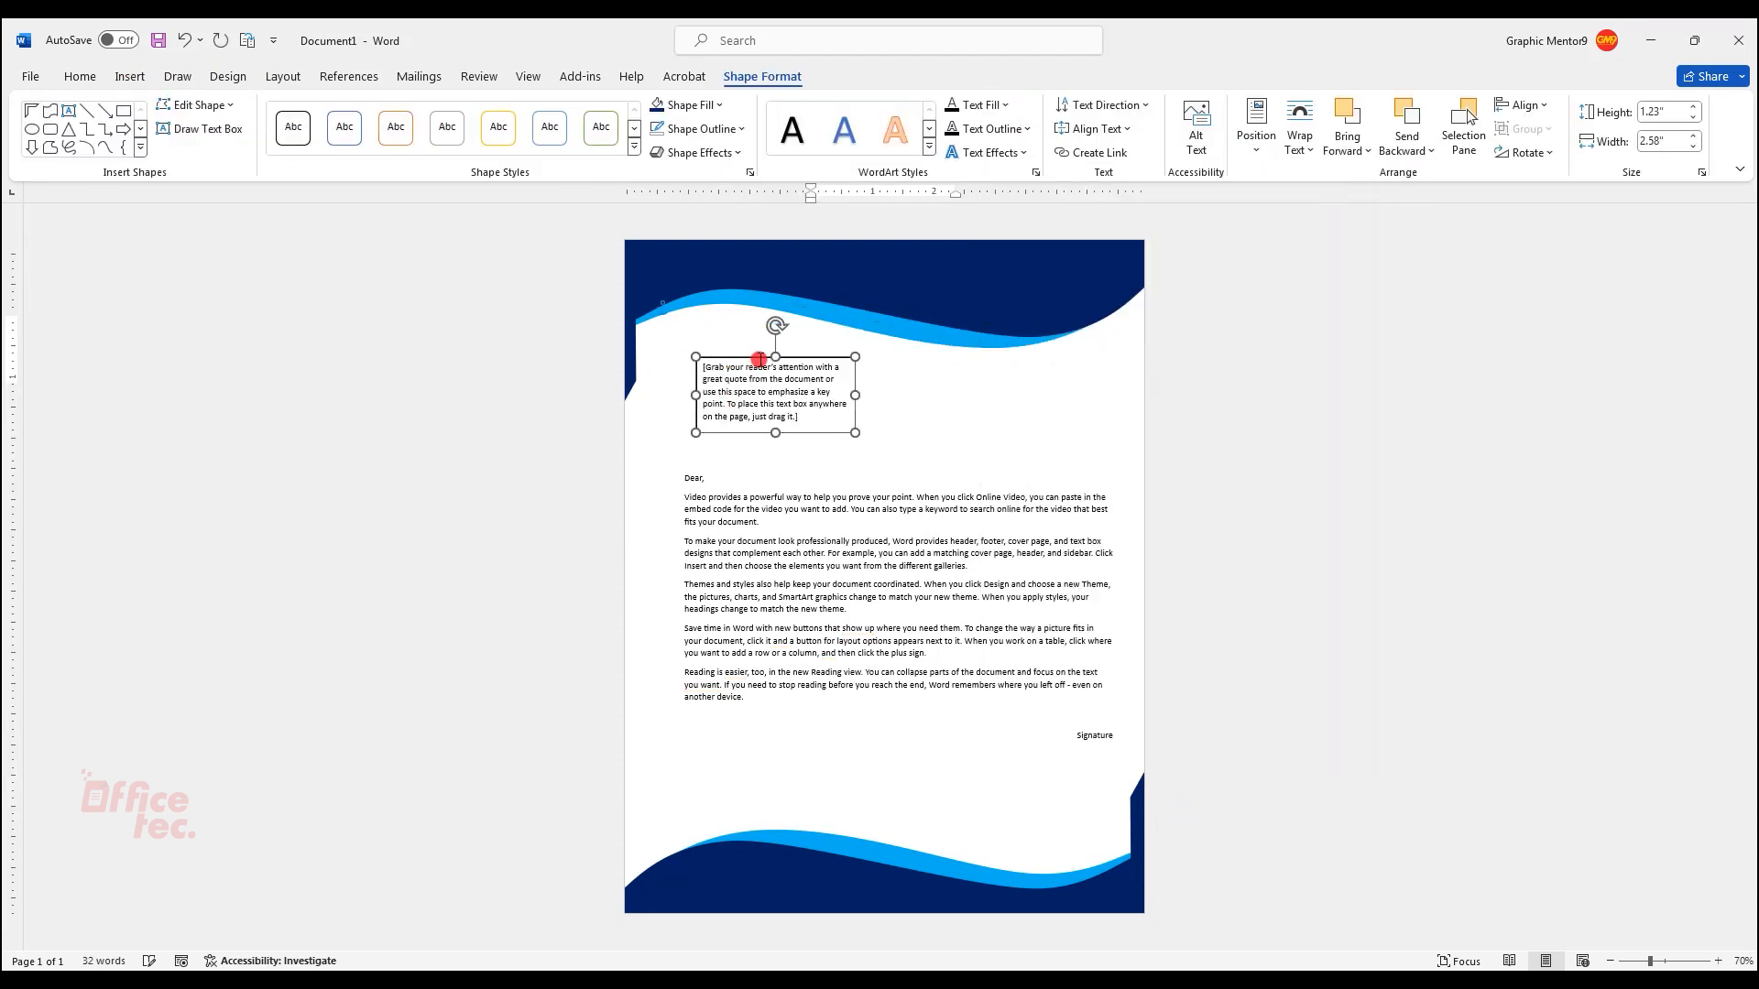
- Replace the new box's placeholder text with "Date:" and narrow the box to about 2.33 inches
left_click(760, 363)
key("ctrl+a")
type("Date")
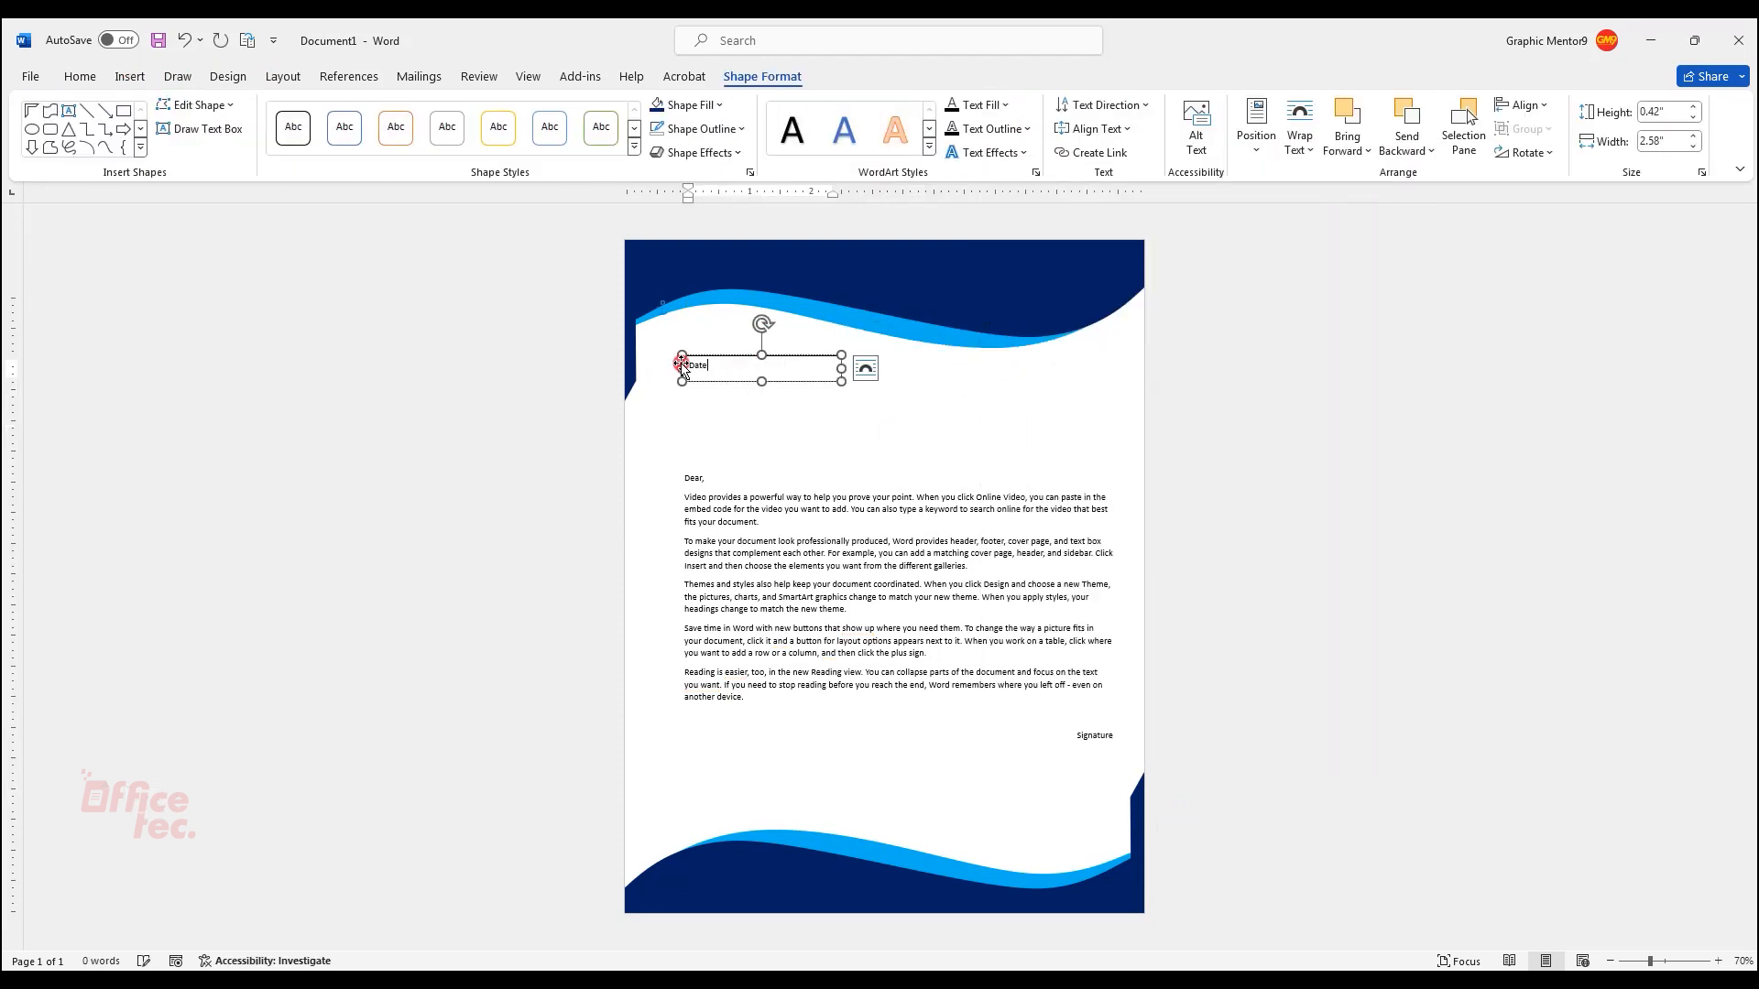
left_click_drag(840, 368, 826, 368)
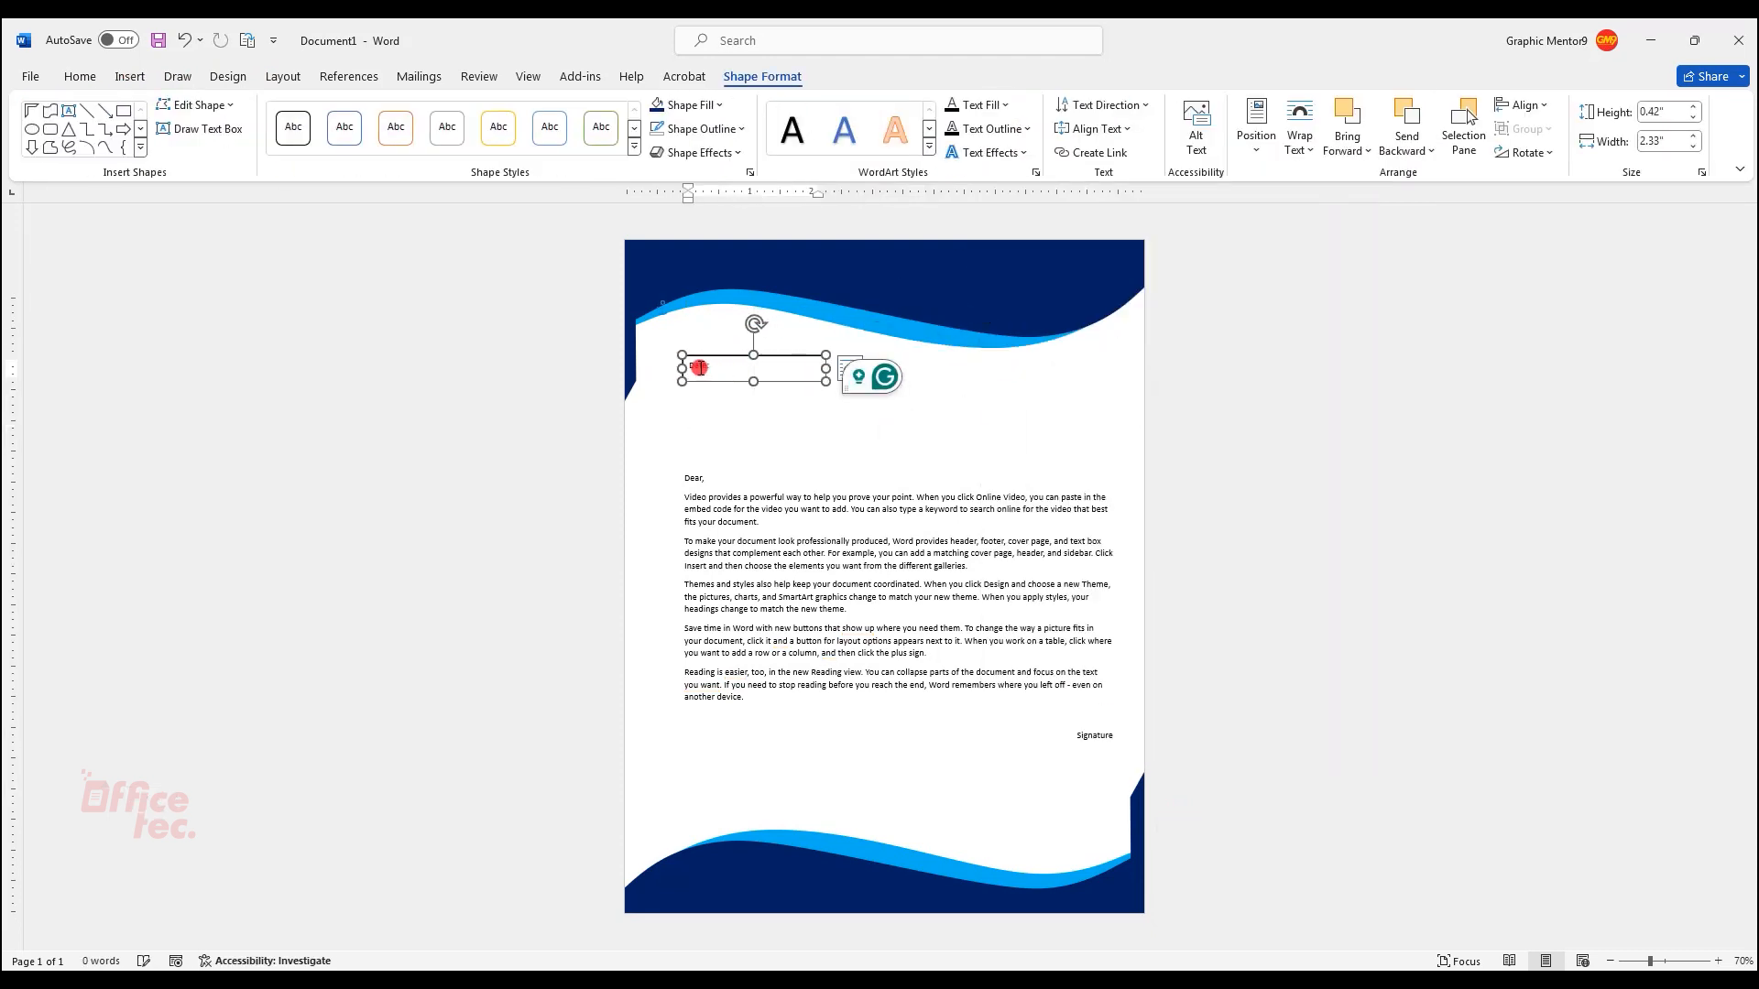
- Format the "Date:" text as bold at size 12
left_click(79, 76)
type("12")
key("Return")
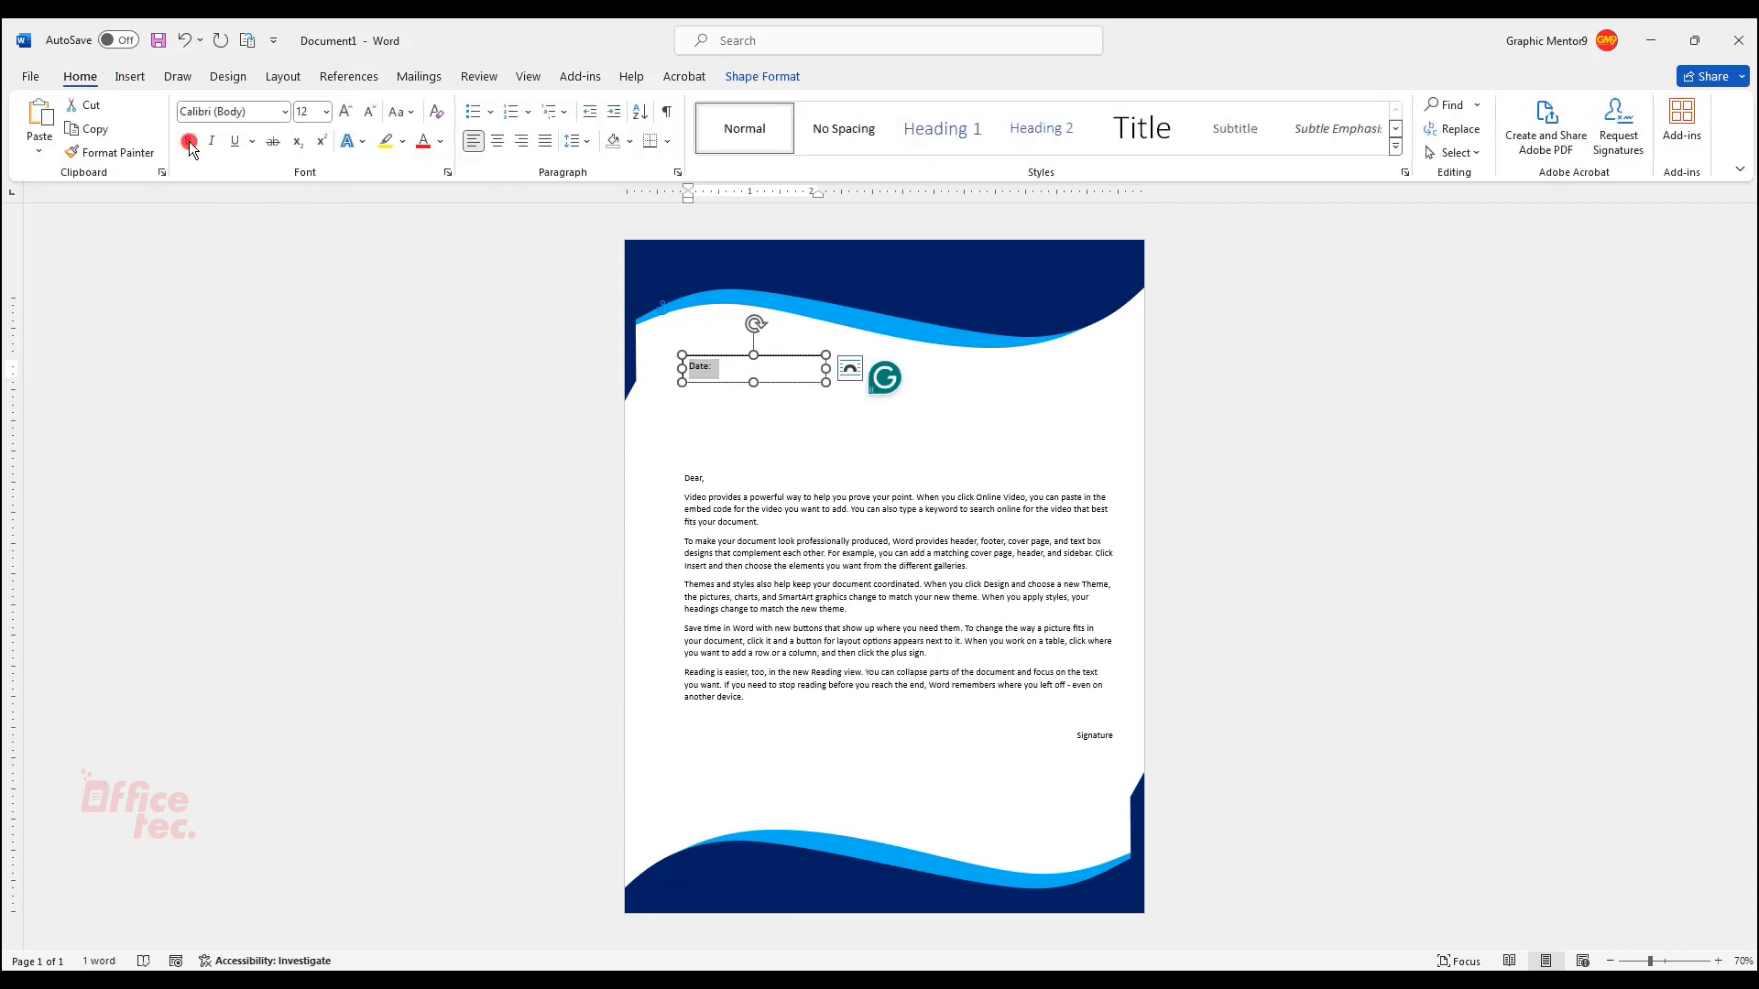
- Remove the outline from the Date text box
left_click(763, 76)
left_click(698, 128)
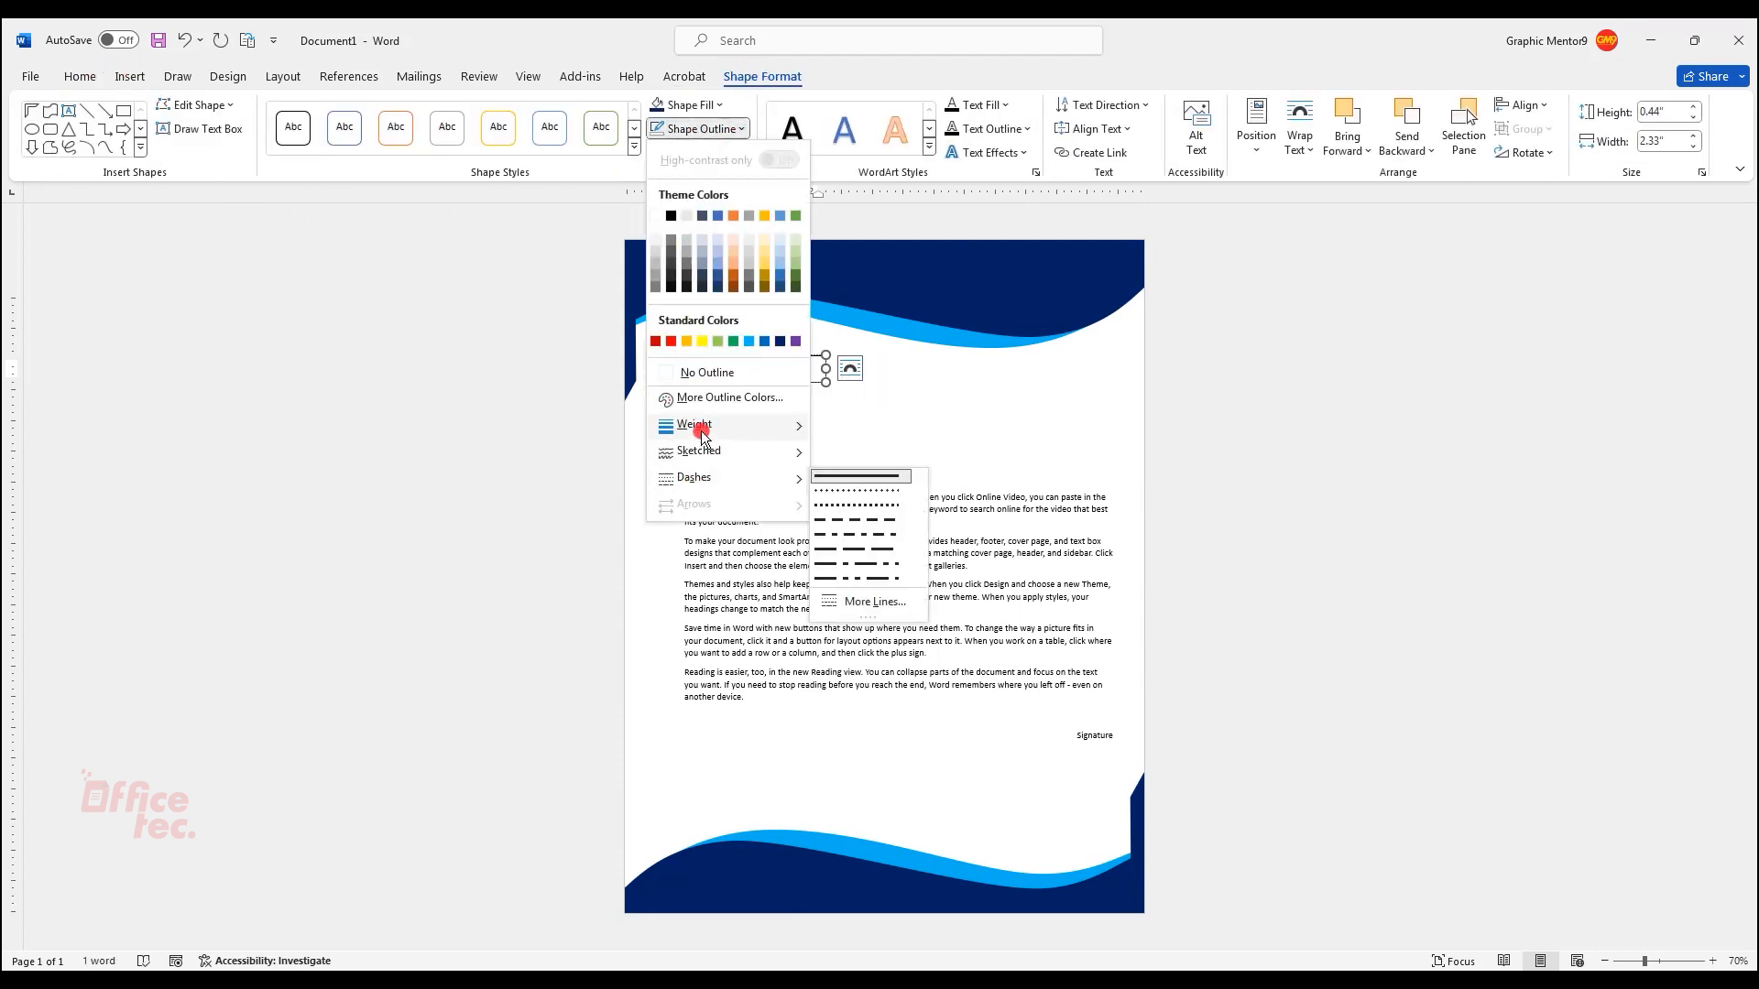
left_click(733, 394)
left_click(732, 449)
left_click(711, 356)
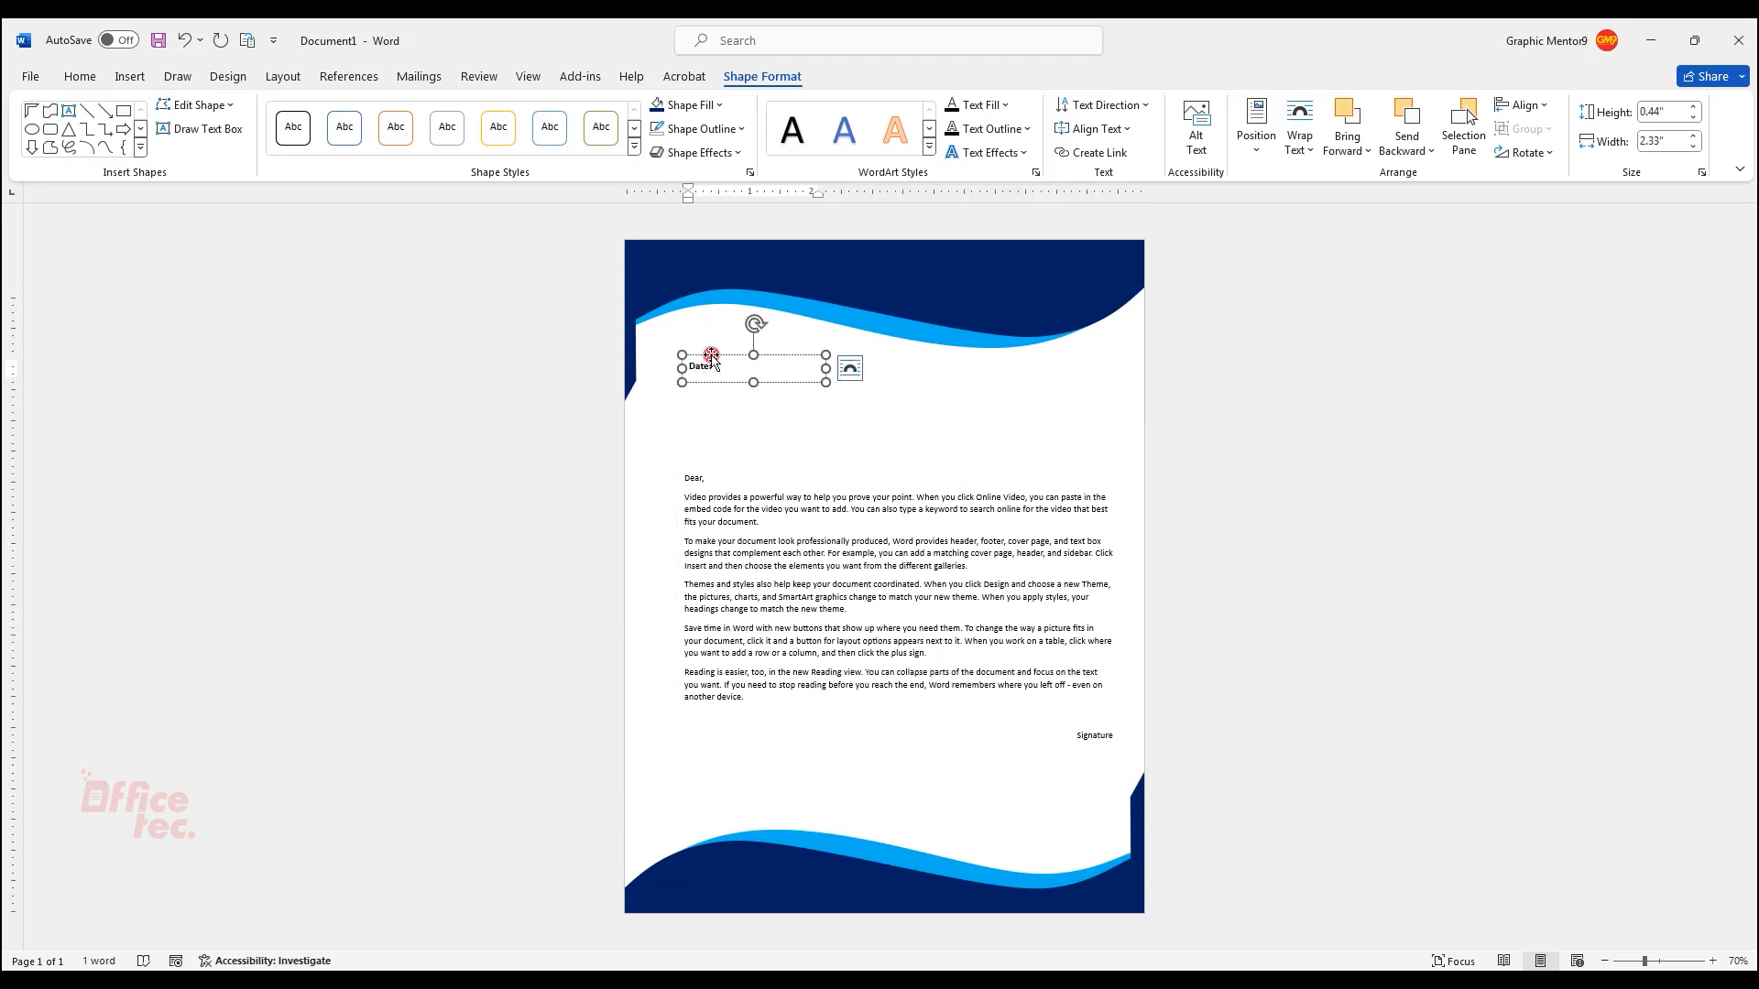
- Try the Date box on the page's right side by placing a copy there, deleting the original and nudging the copy left
left_click_drag(711, 355, 1039, 366)
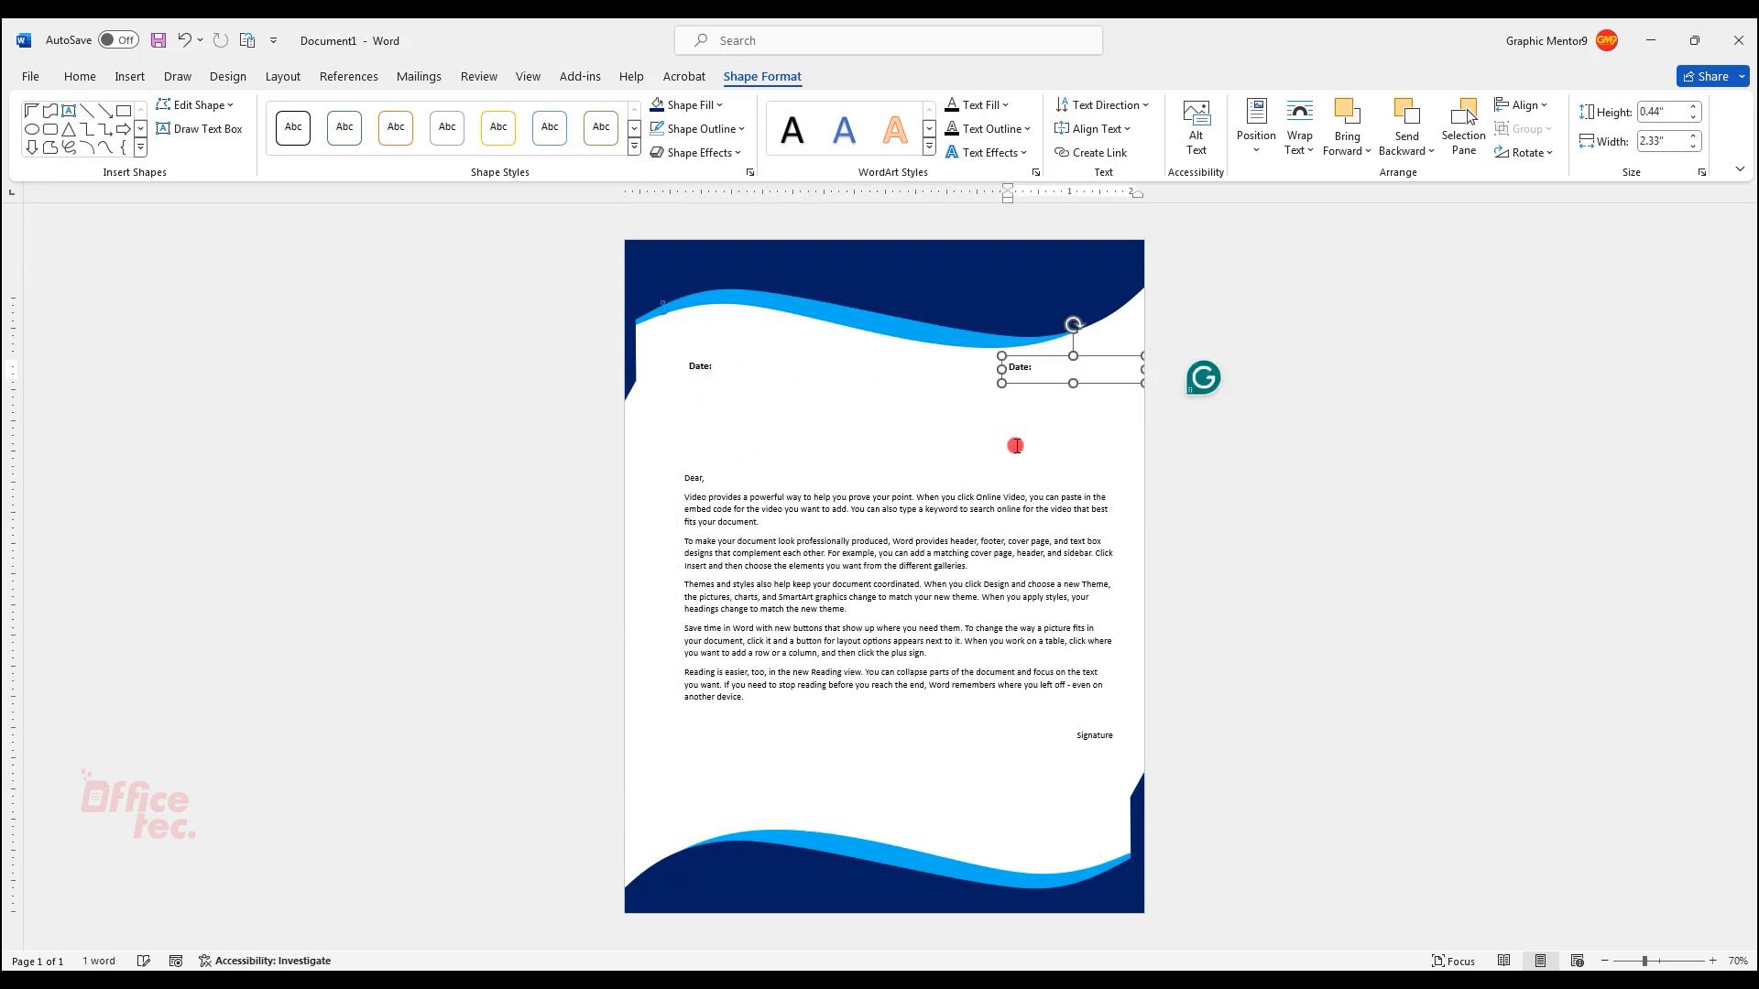
left_click(710, 362)
left_click(719, 355)
key("Delete")
left_click(1033, 364)
left_click_drag(1035, 356, 1018, 357)
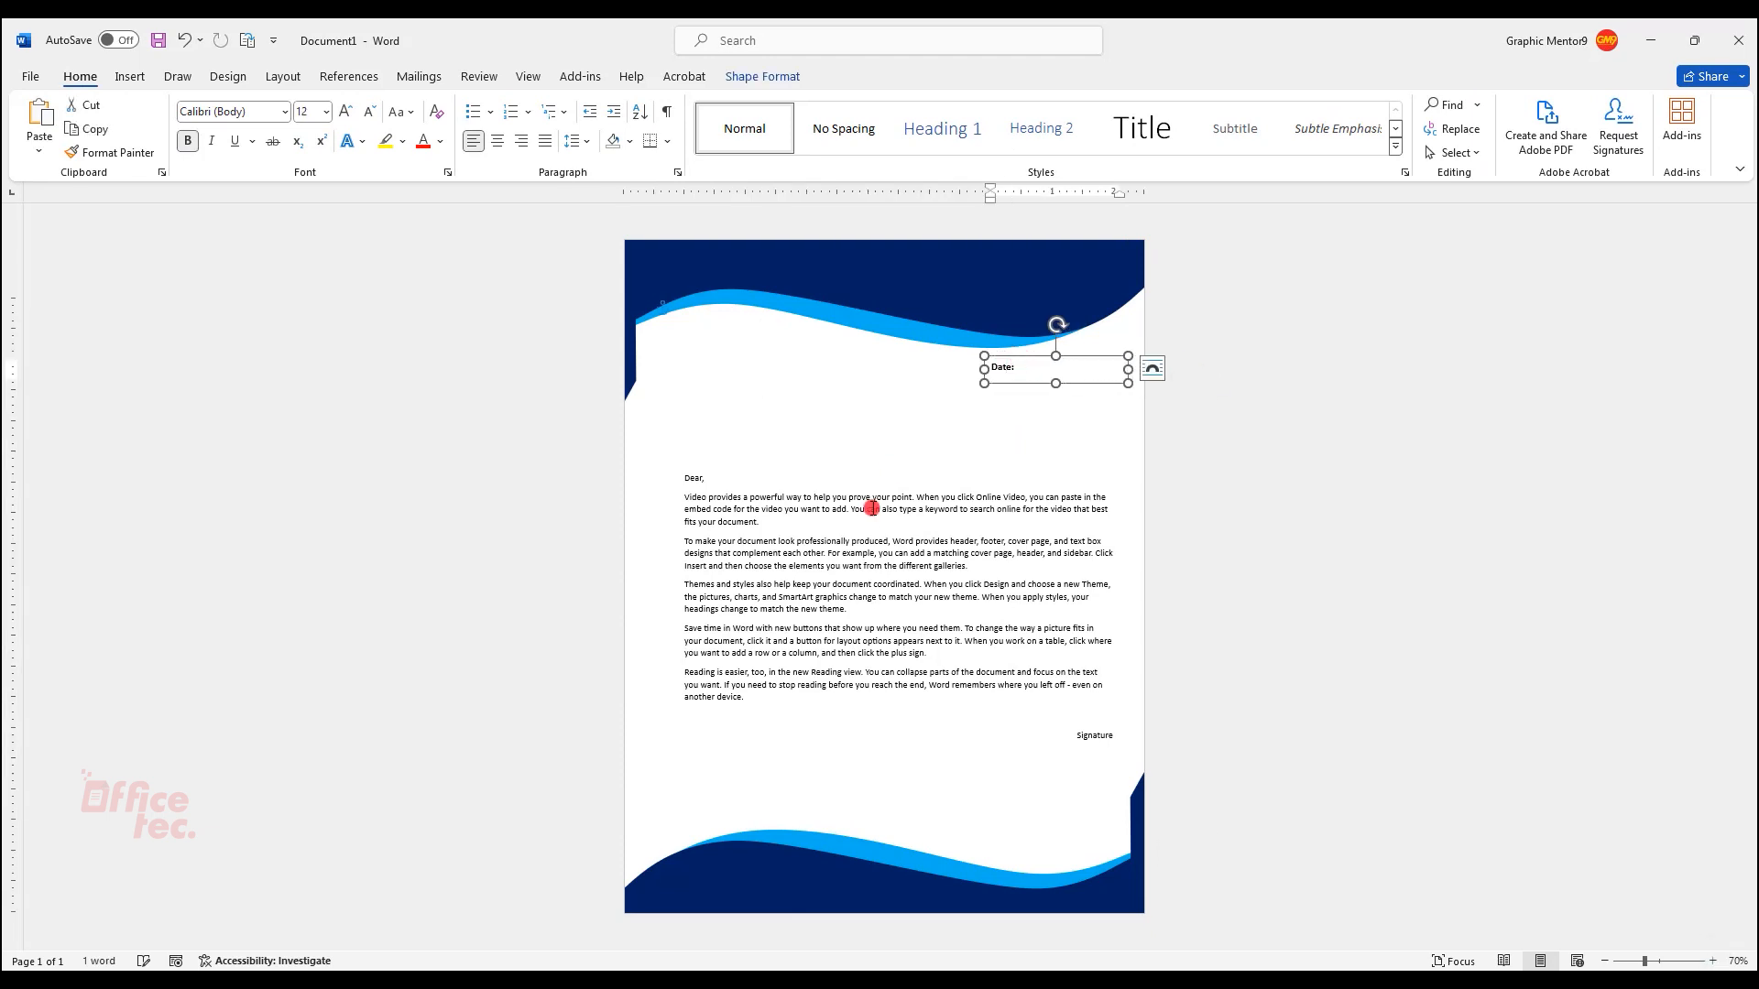
- Move the Date box to the page's left side just beneath the header wave, widen it, and raise the body text box's top edge
left_click(876, 395)
left_click_drag(897, 390, 898, 382)
left_click(992, 363)
left_click_drag(1004, 357, 673, 331)
left_click(897, 382)
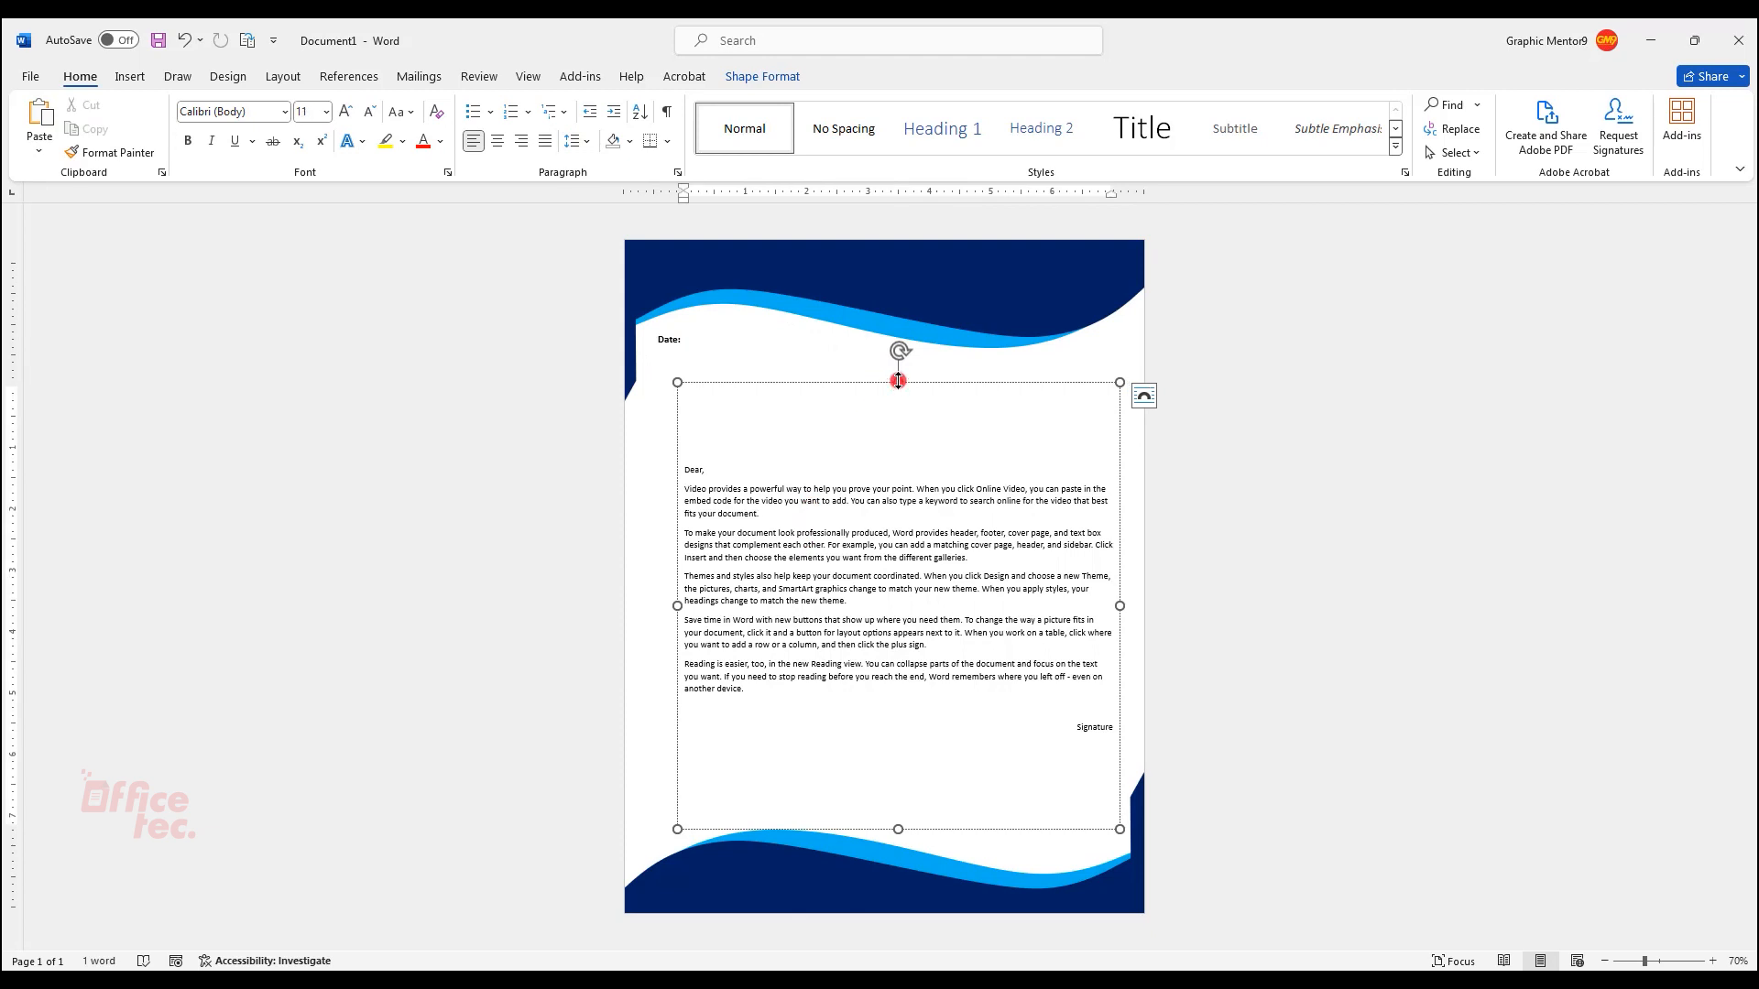
left_click_drag(898, 382, 898, 369)
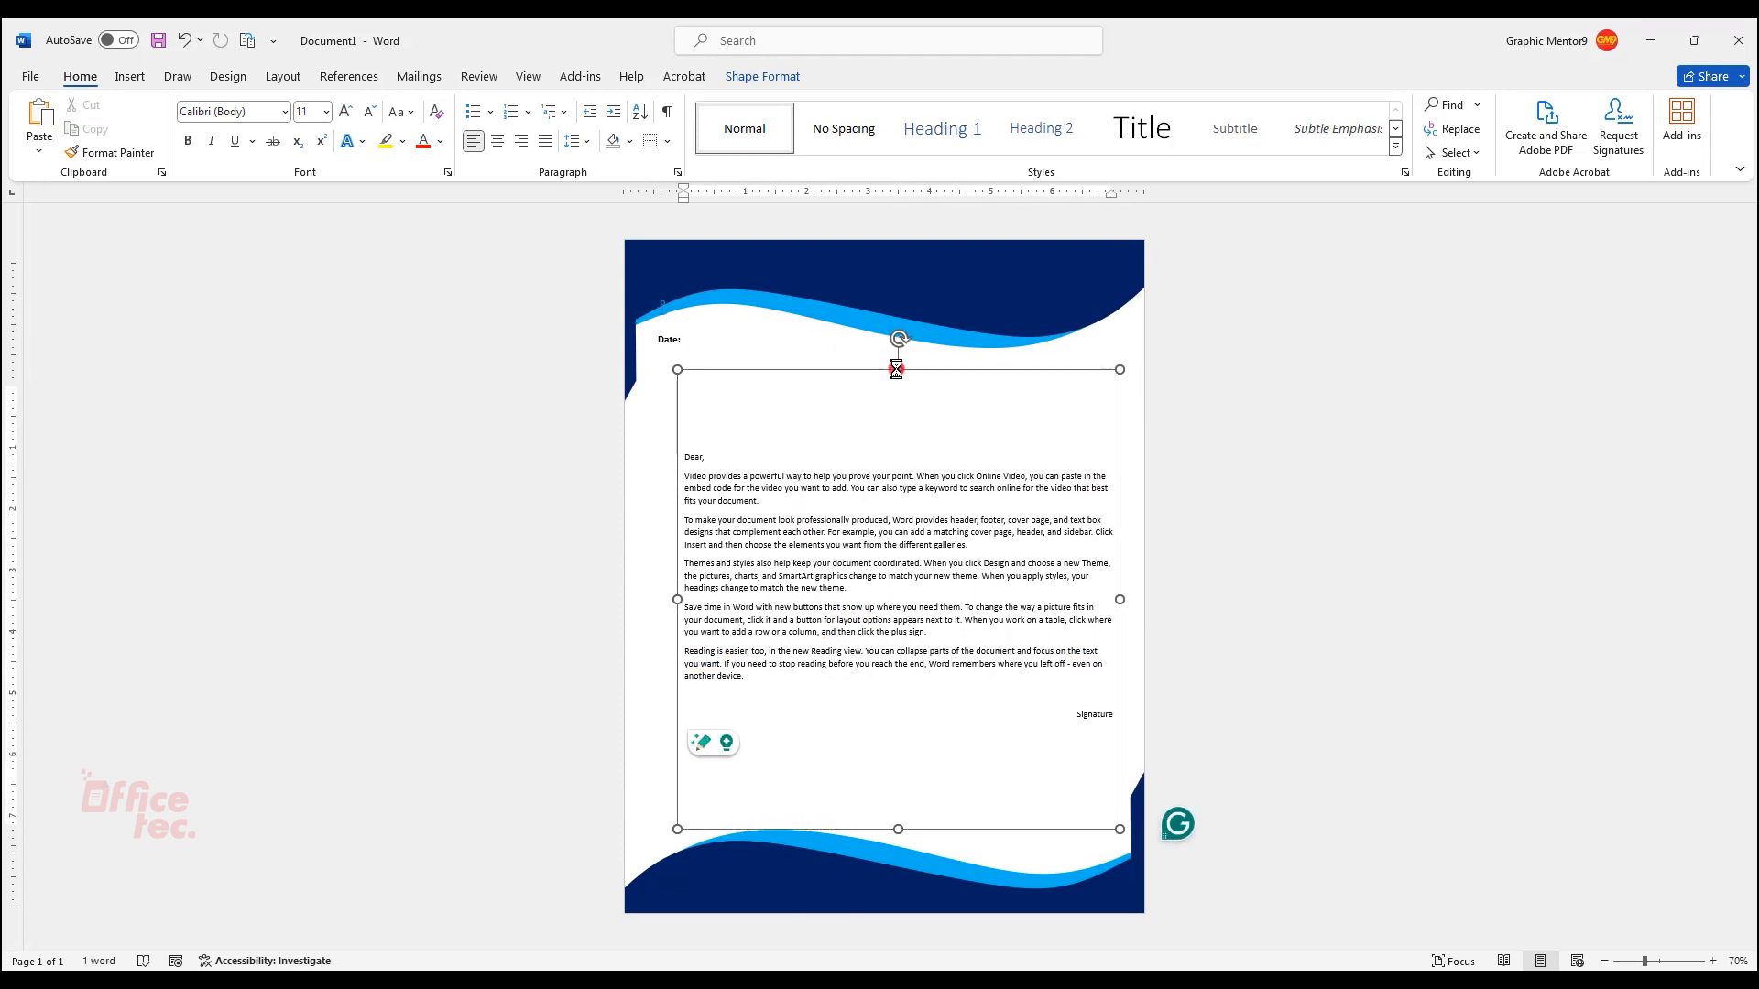
left_click(689, 338)
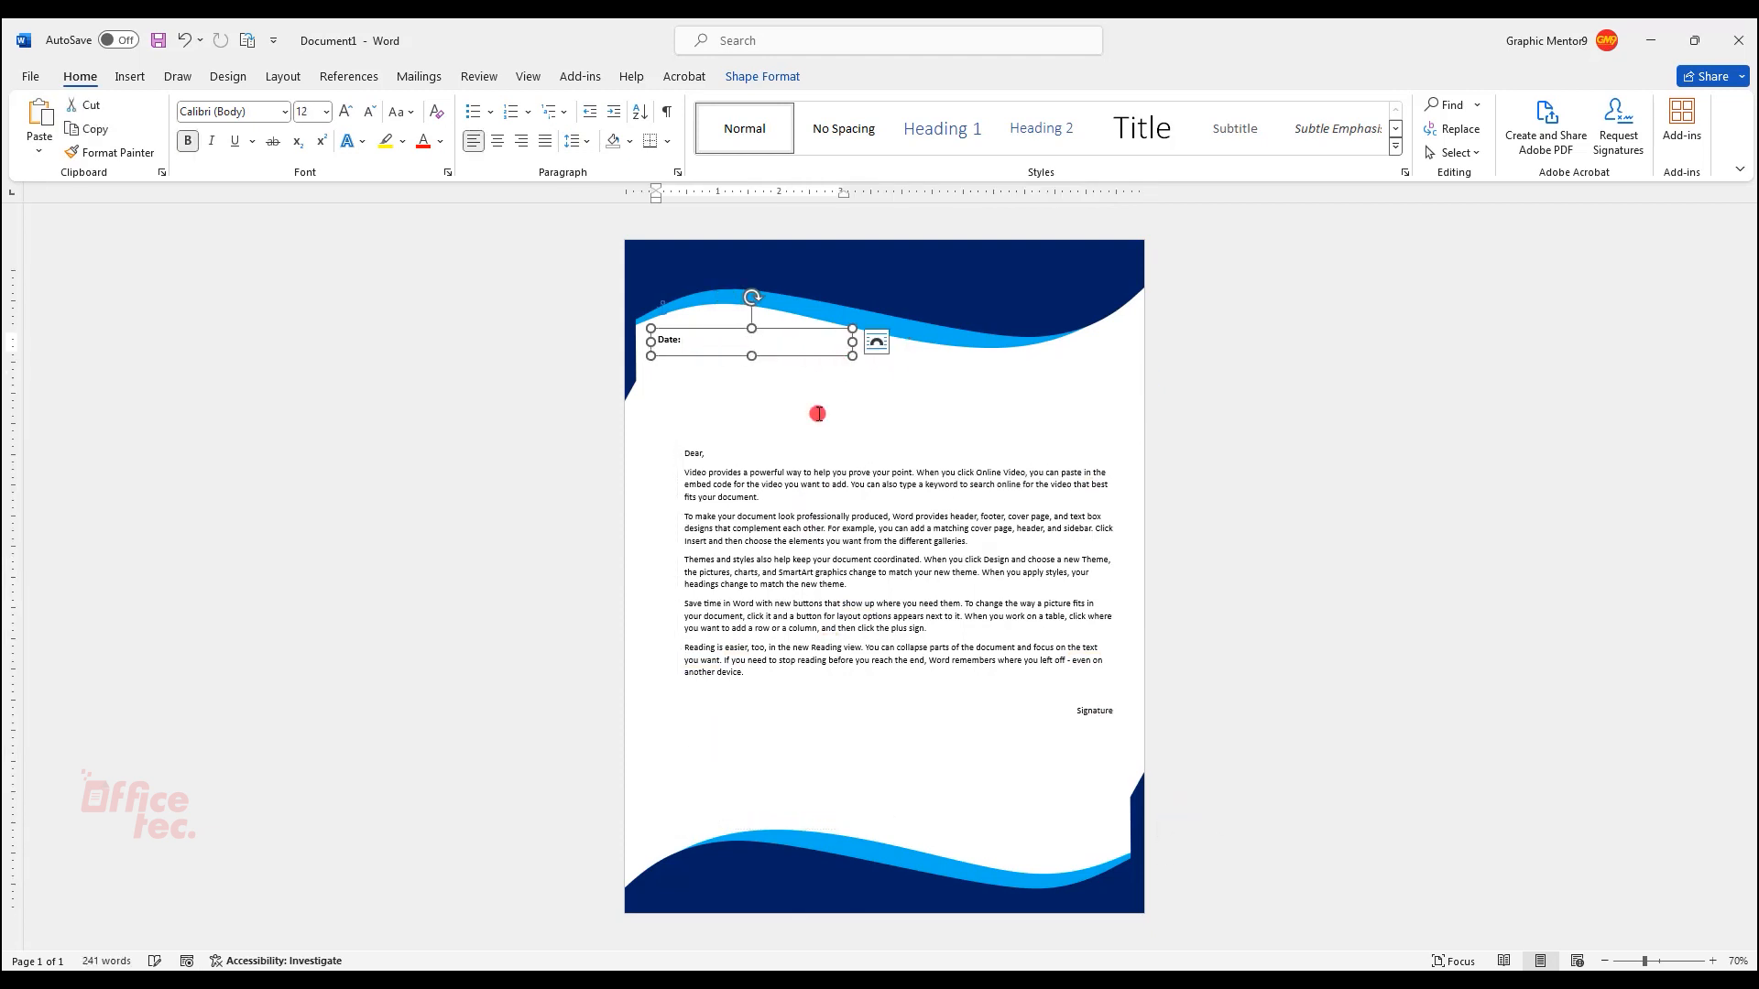
left_click(815, 616)
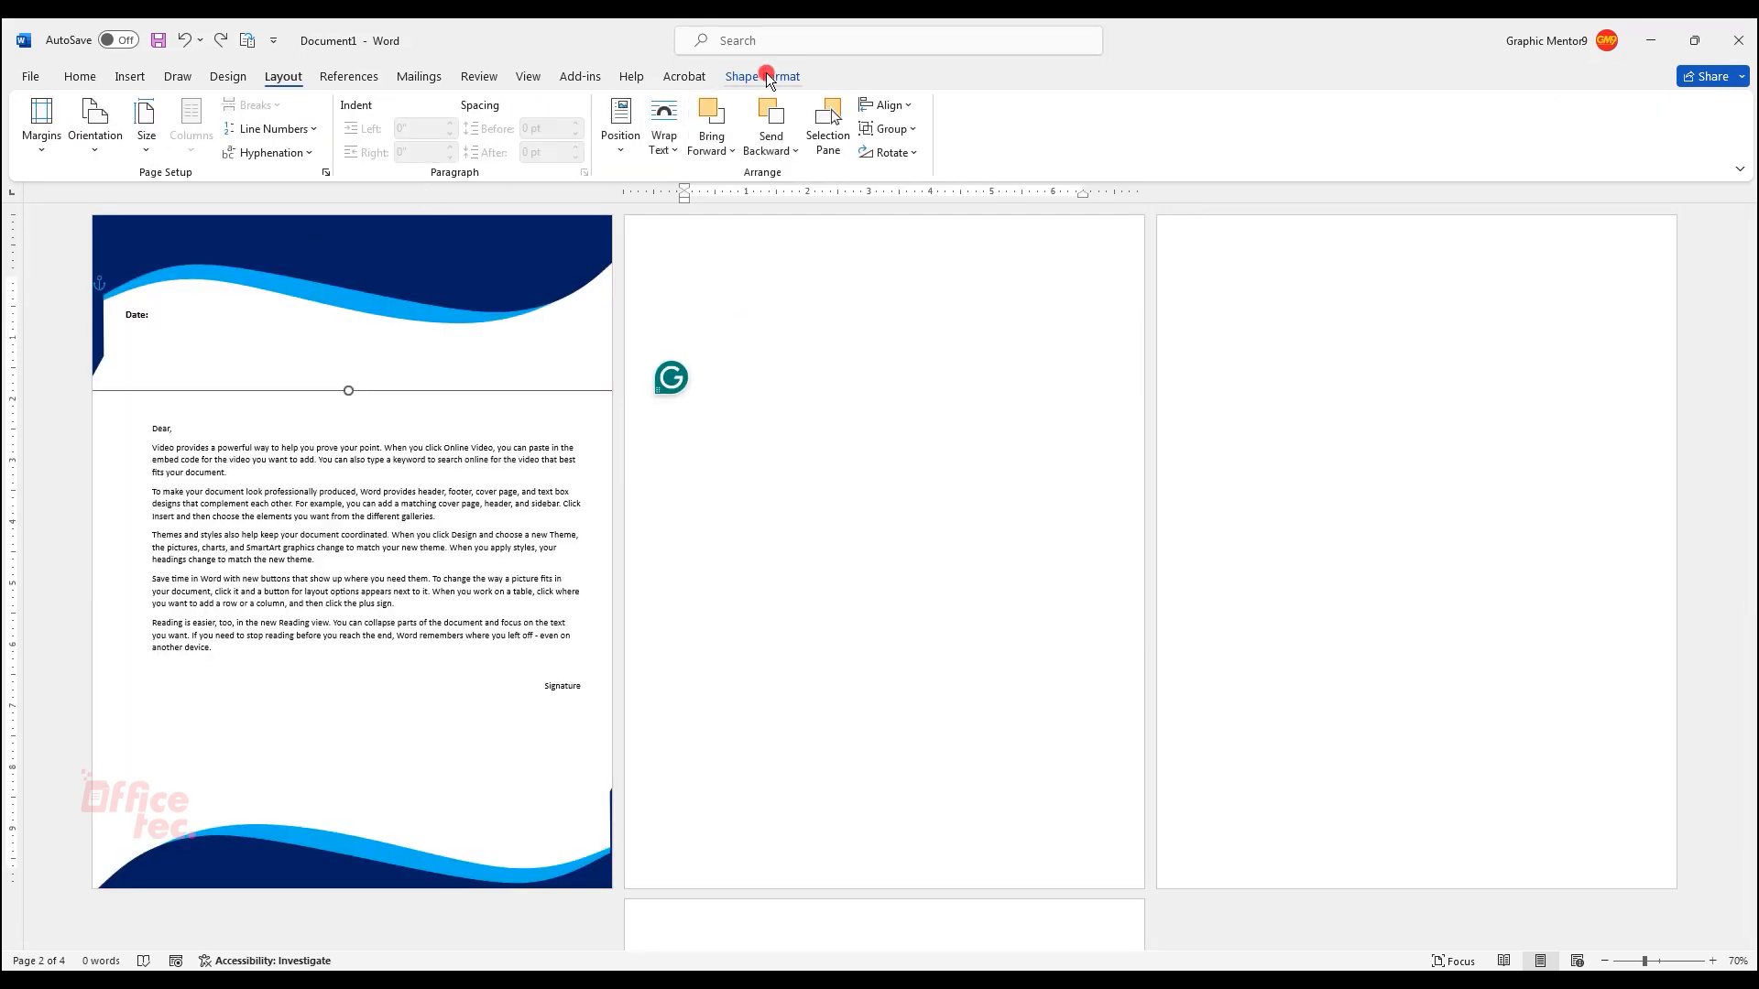
- Draw a text box about 5.3 by 0.55 inches across the dark blue header
left_click(764, 75)
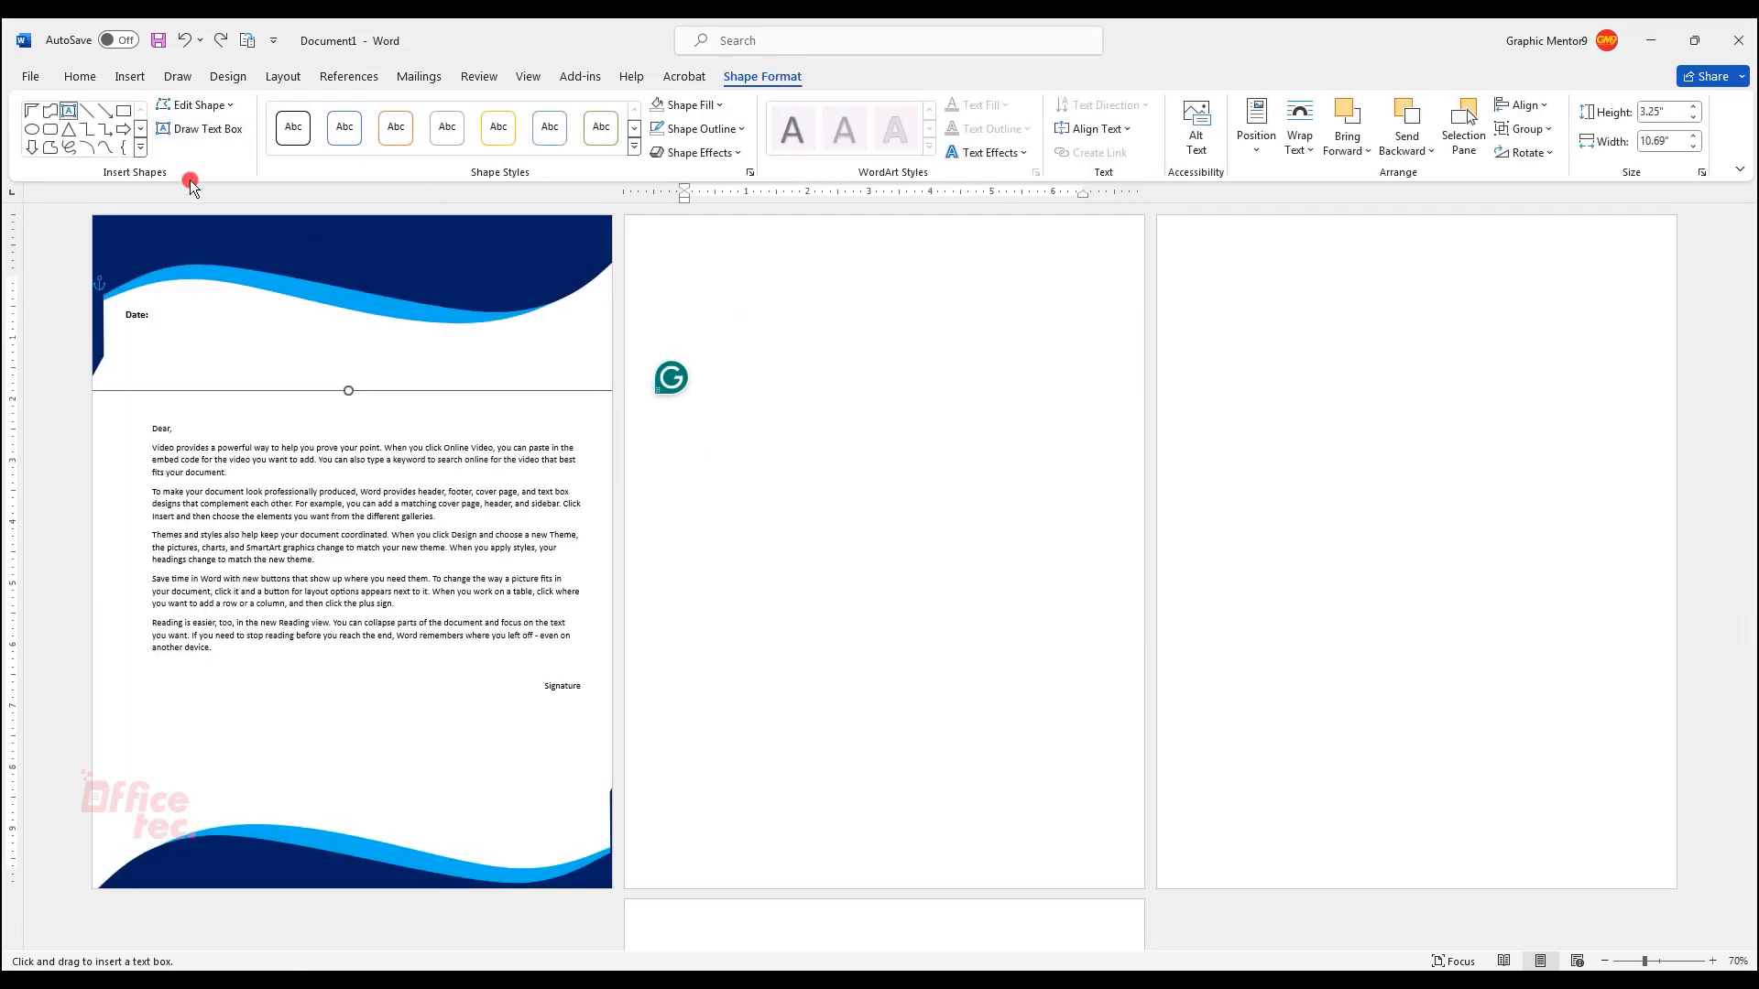
left_click(70, 112)
left_click_drag(185, 227, 322, 260)
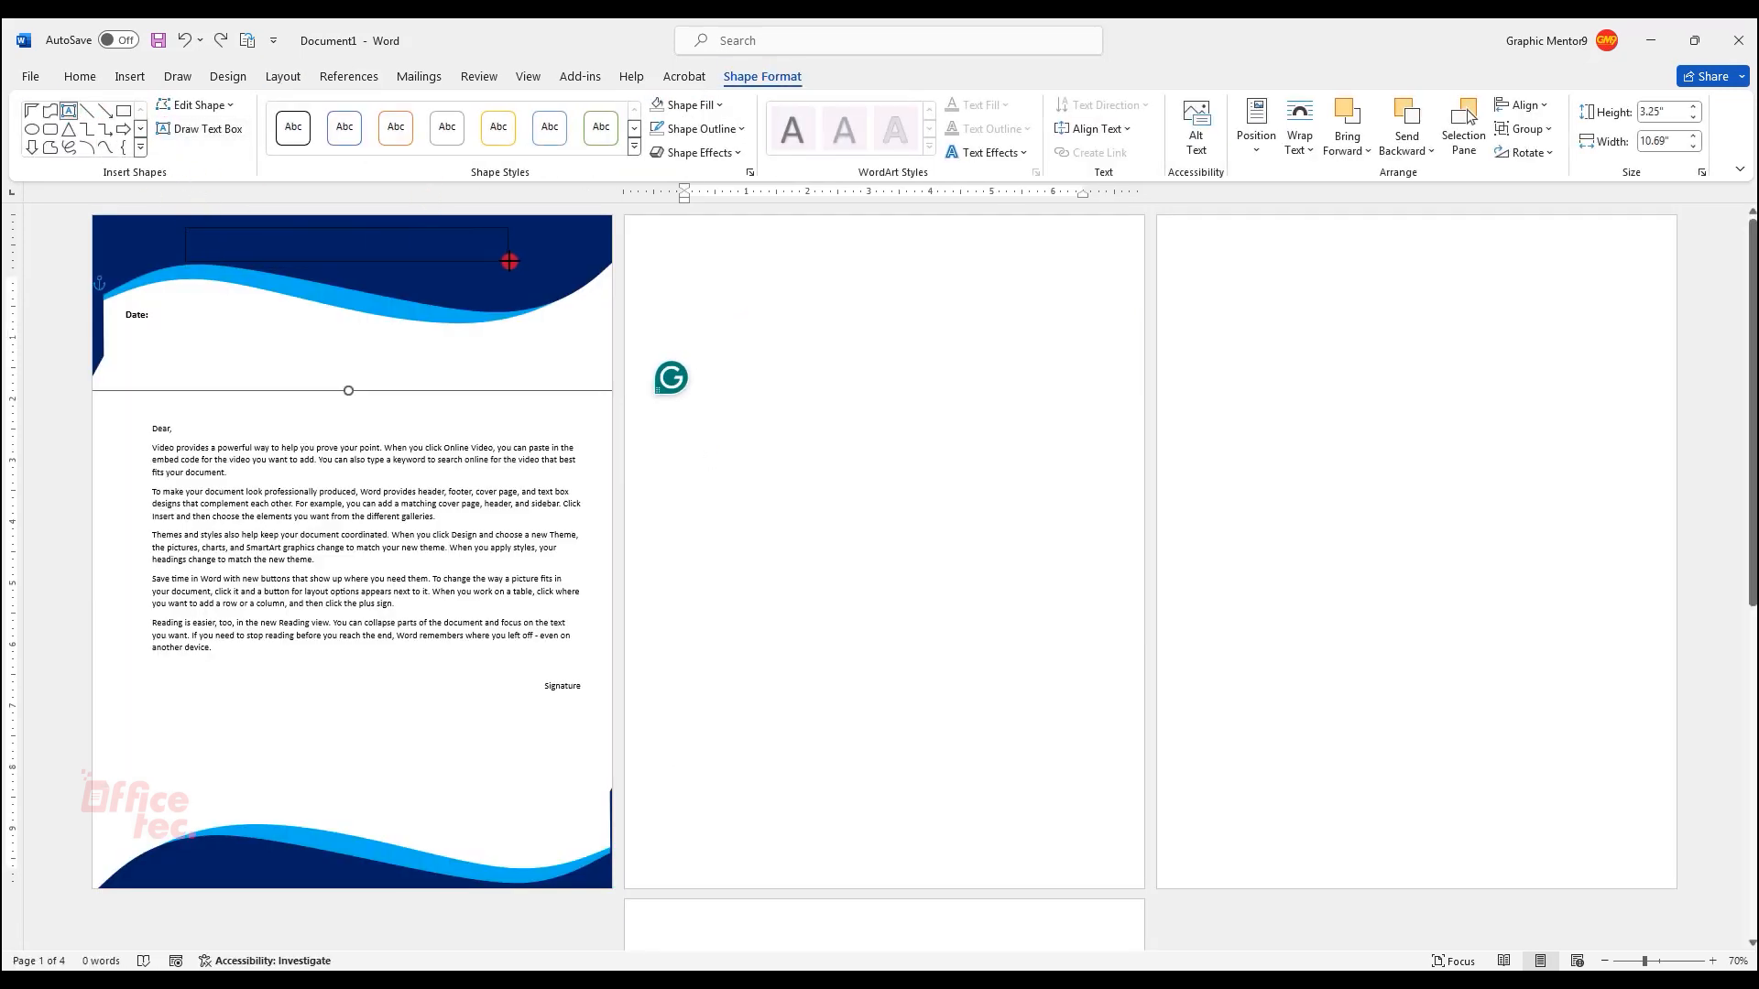
left_click_drag(509, 262, 510, 261)
- Remove the fill and the outline from the header text box
left_click(719, 106)
left_click(692, 349)
left_click(720, 105)
left_click(731, 126)
left_click(731, 127)
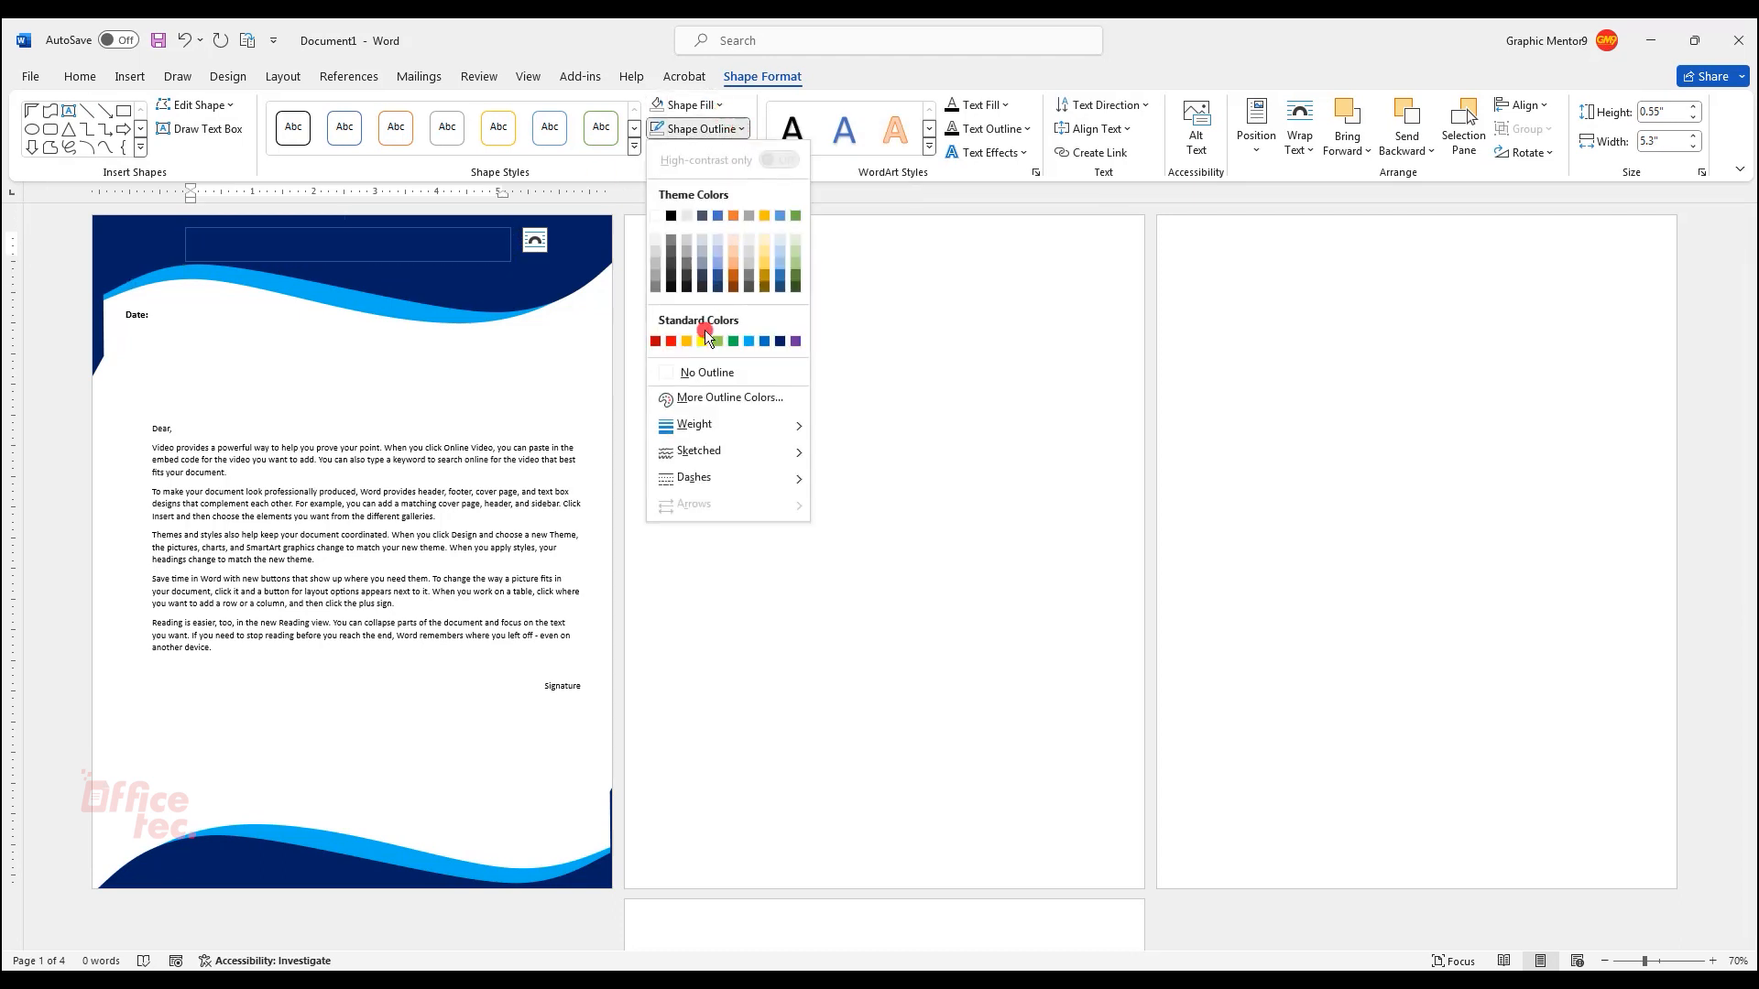
left_click(700, 371)
- Enter "Computer Training Centre" in the header text box and colour the text light blue
type("COM")
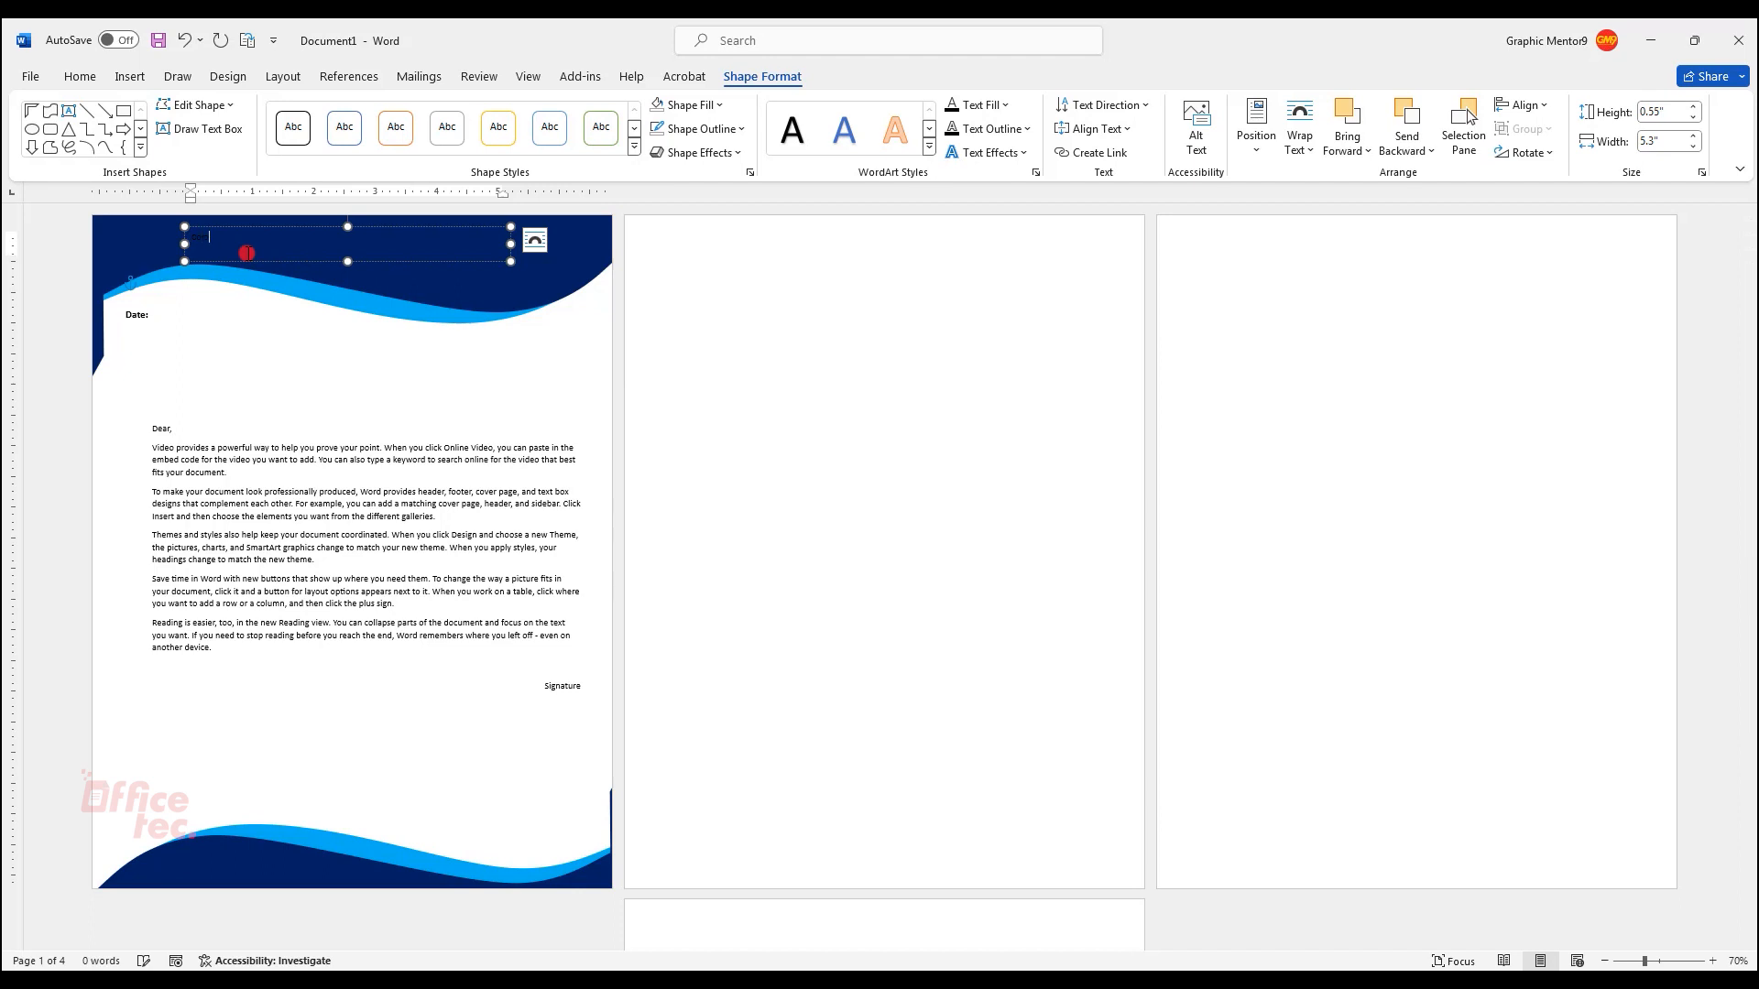
left_click_drag(230, 236, 163, 185)
left_click(1005, 105)
left_click(949, 224)
left_click(1005, 104)
left_click(1043, 343)
right_click(244, 239)
left_click(291, 268)
- Set the header title's font to Arial Black at size 36
left_click_drag(295, 239, 135, 252)
left_click(76, 81)
left_click(282, 111)
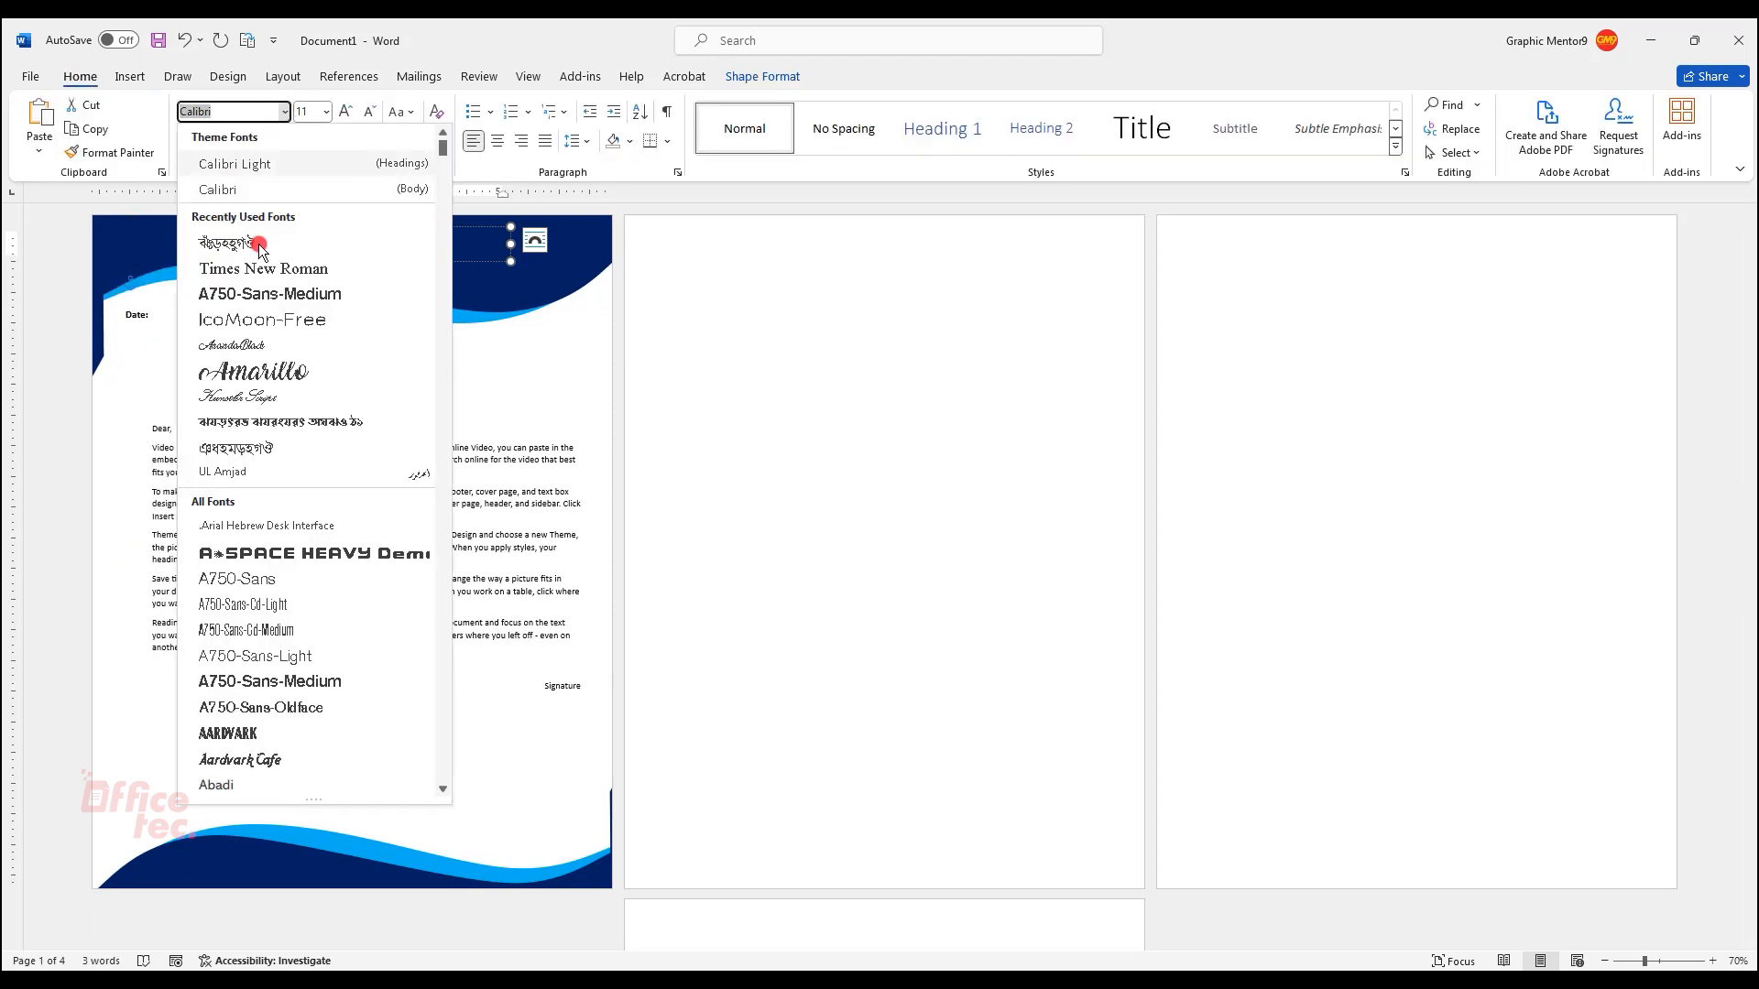
left_click(242, 294)
left_click(268, 114)
type("Arial")
key("Return")
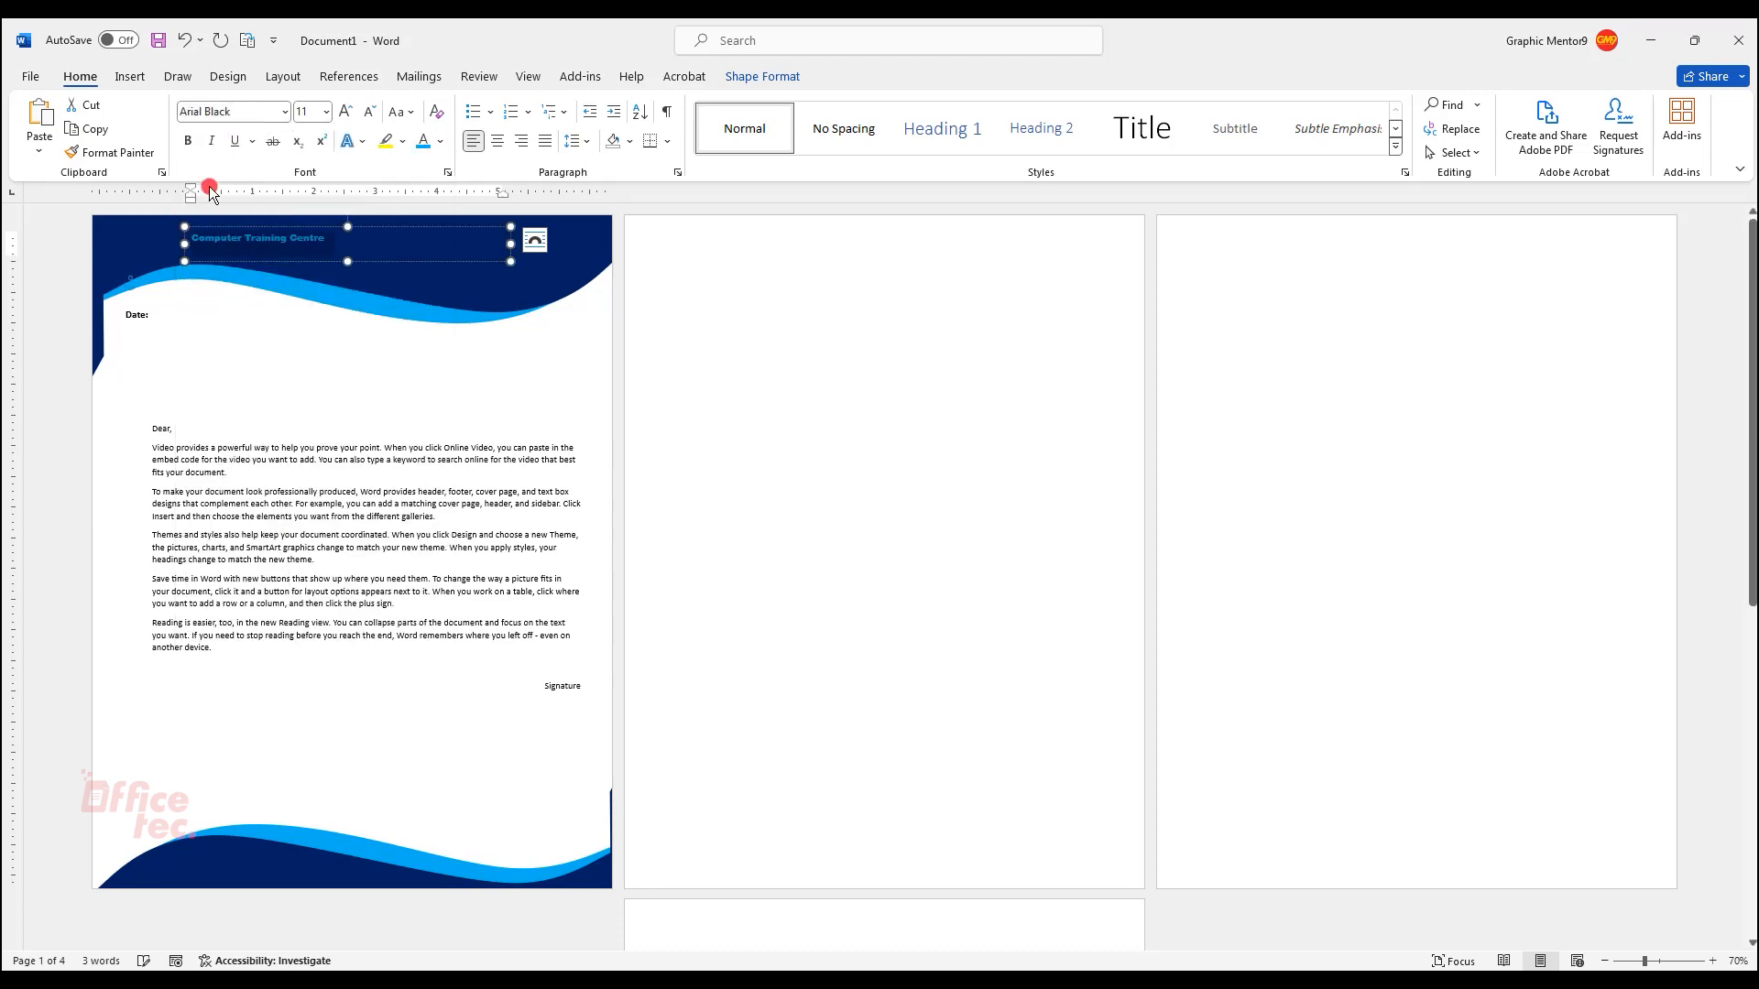
left_click(325, 111)
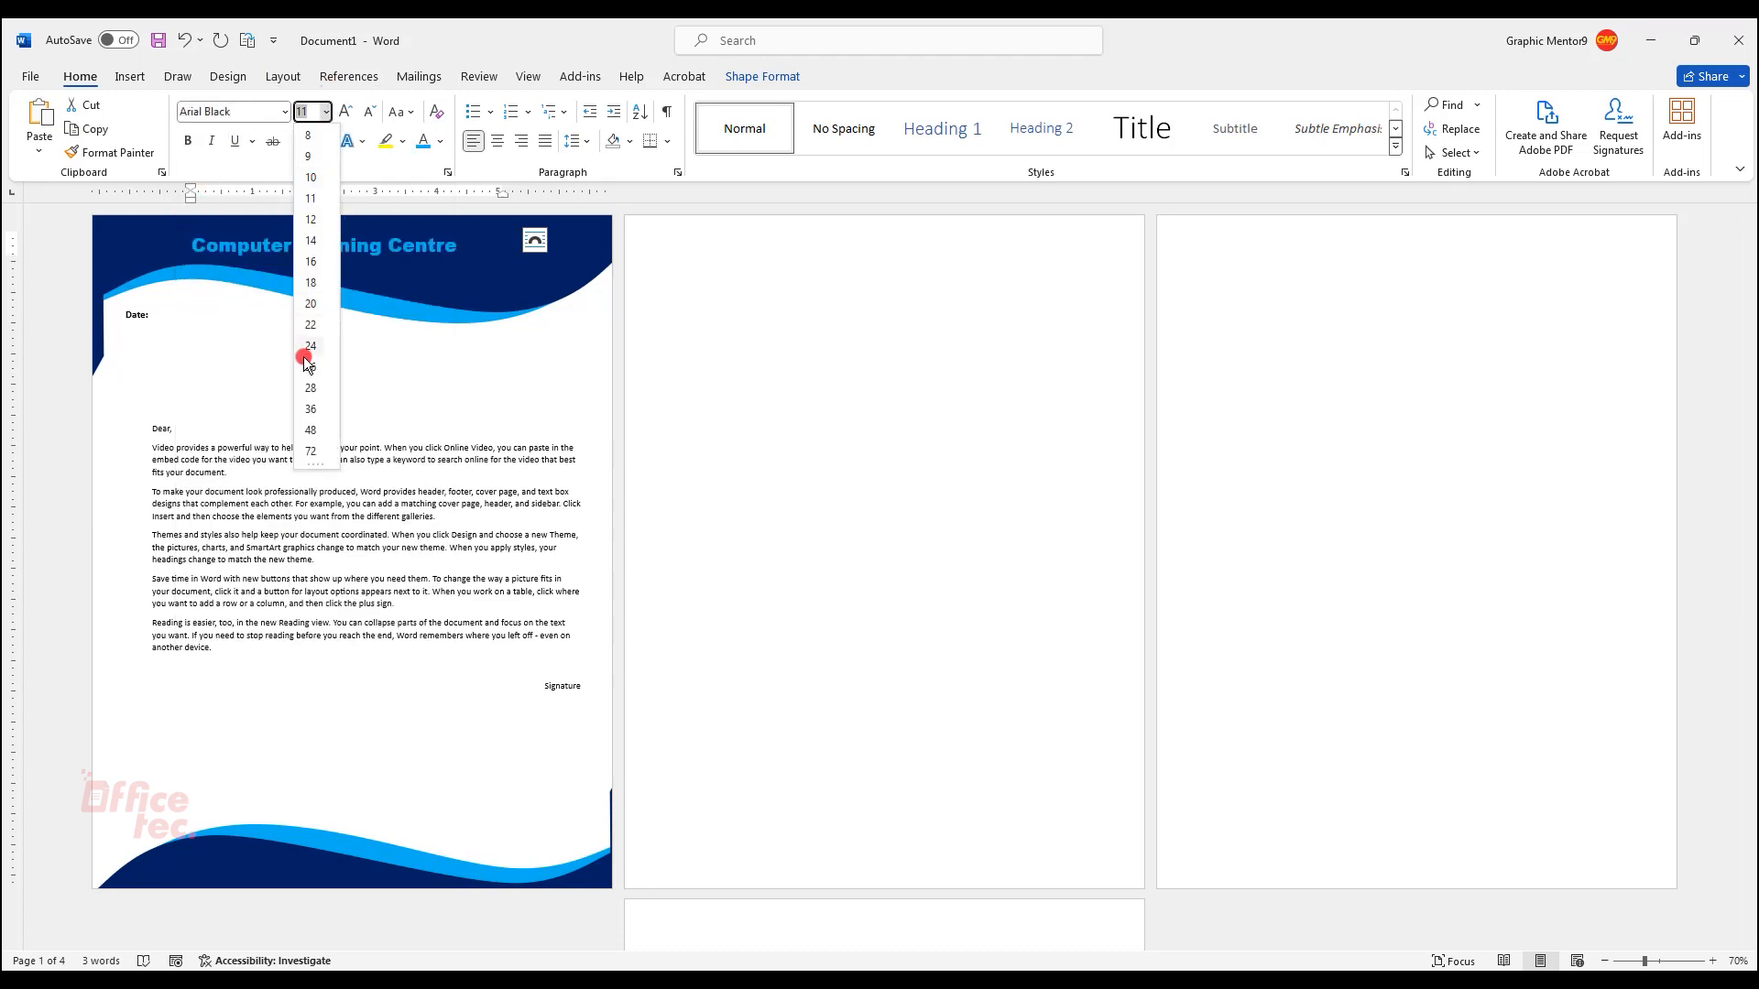
left_click(310, 409)
- Widen the header text box and right-align its title
left_click_drag(578, 249, 601, 249)
left_click_drag(390, 261, 176, 289)
left_click(521, 140)
- Set the header title's paragraph spacing to 0 pt after with Single line spacing
left_click_drag(278, 254, 591, 307)
left_click(677, 172)
double_click(831, 535)
left_click(919, 532)
left_click(905, 548)
left_click(944, 711)
- Shift the title text box up and left in the header and reduce its height slightly
left_click_drag(466, 228, 433, 217)
left_click_drag(356, 312, 357, 303)
left_click(483, 256)
- Apply right alignment, 0 pt spacing before and after, and Single line spacing to the header title
left_click_drag(250, 240, 555, 243)
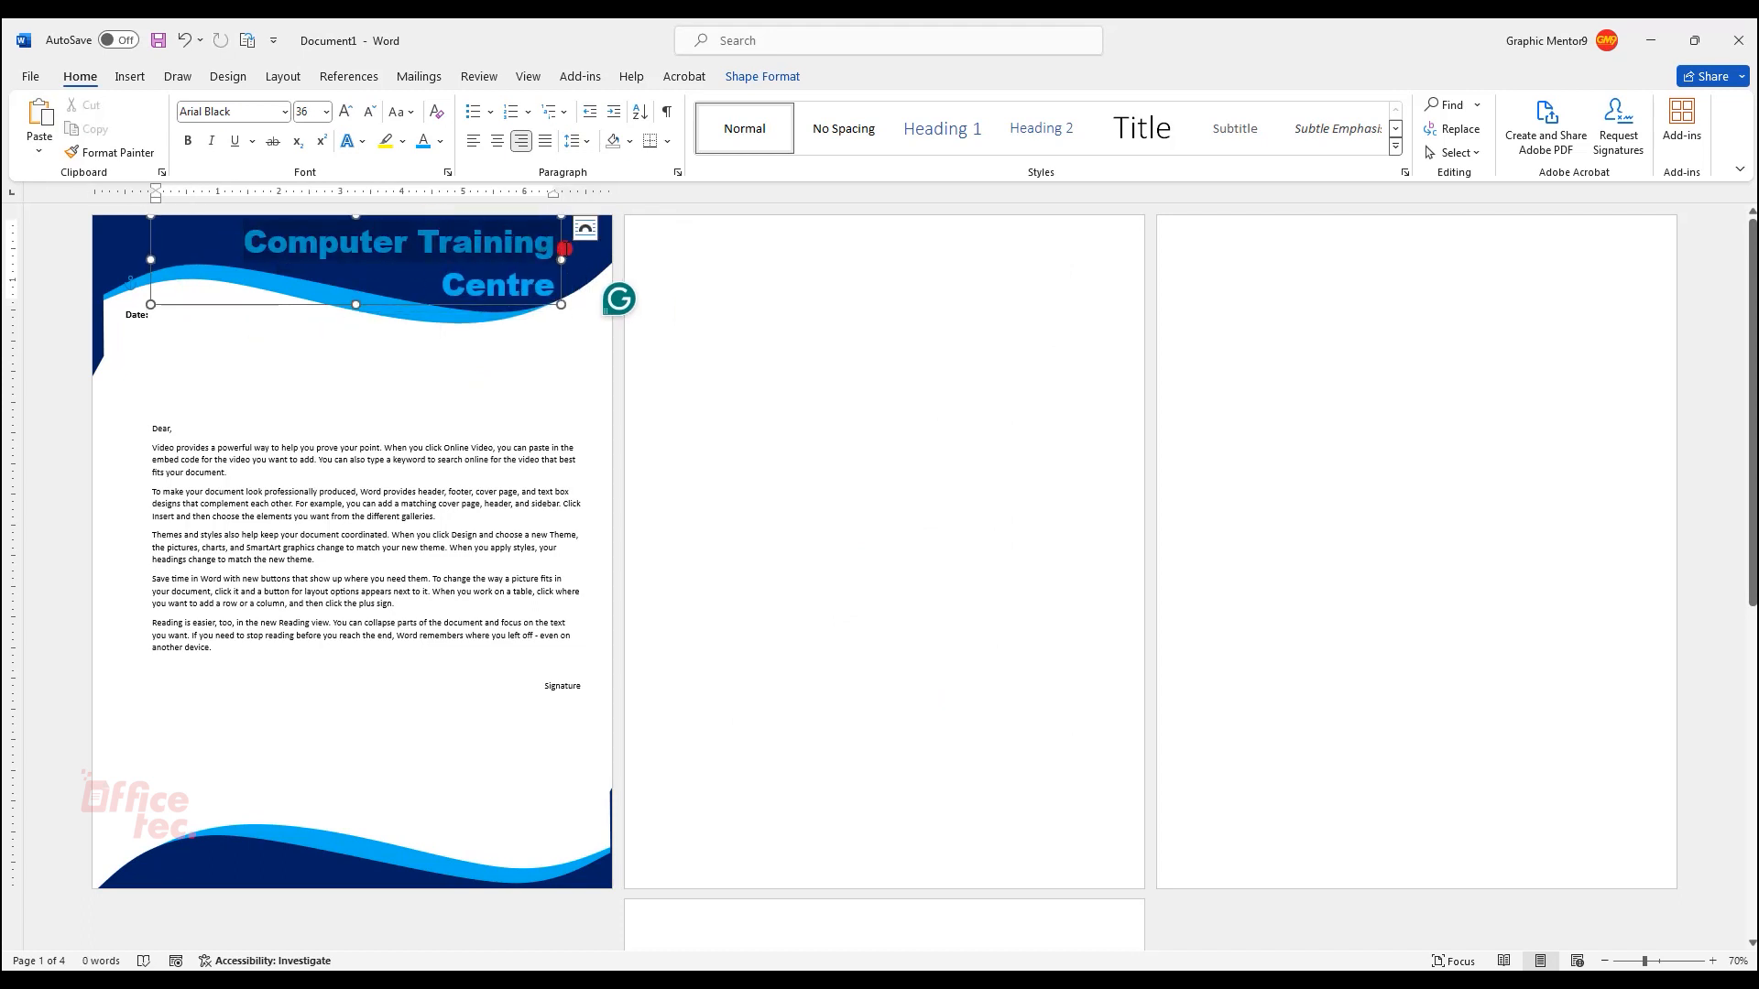
left_click(677, 173)
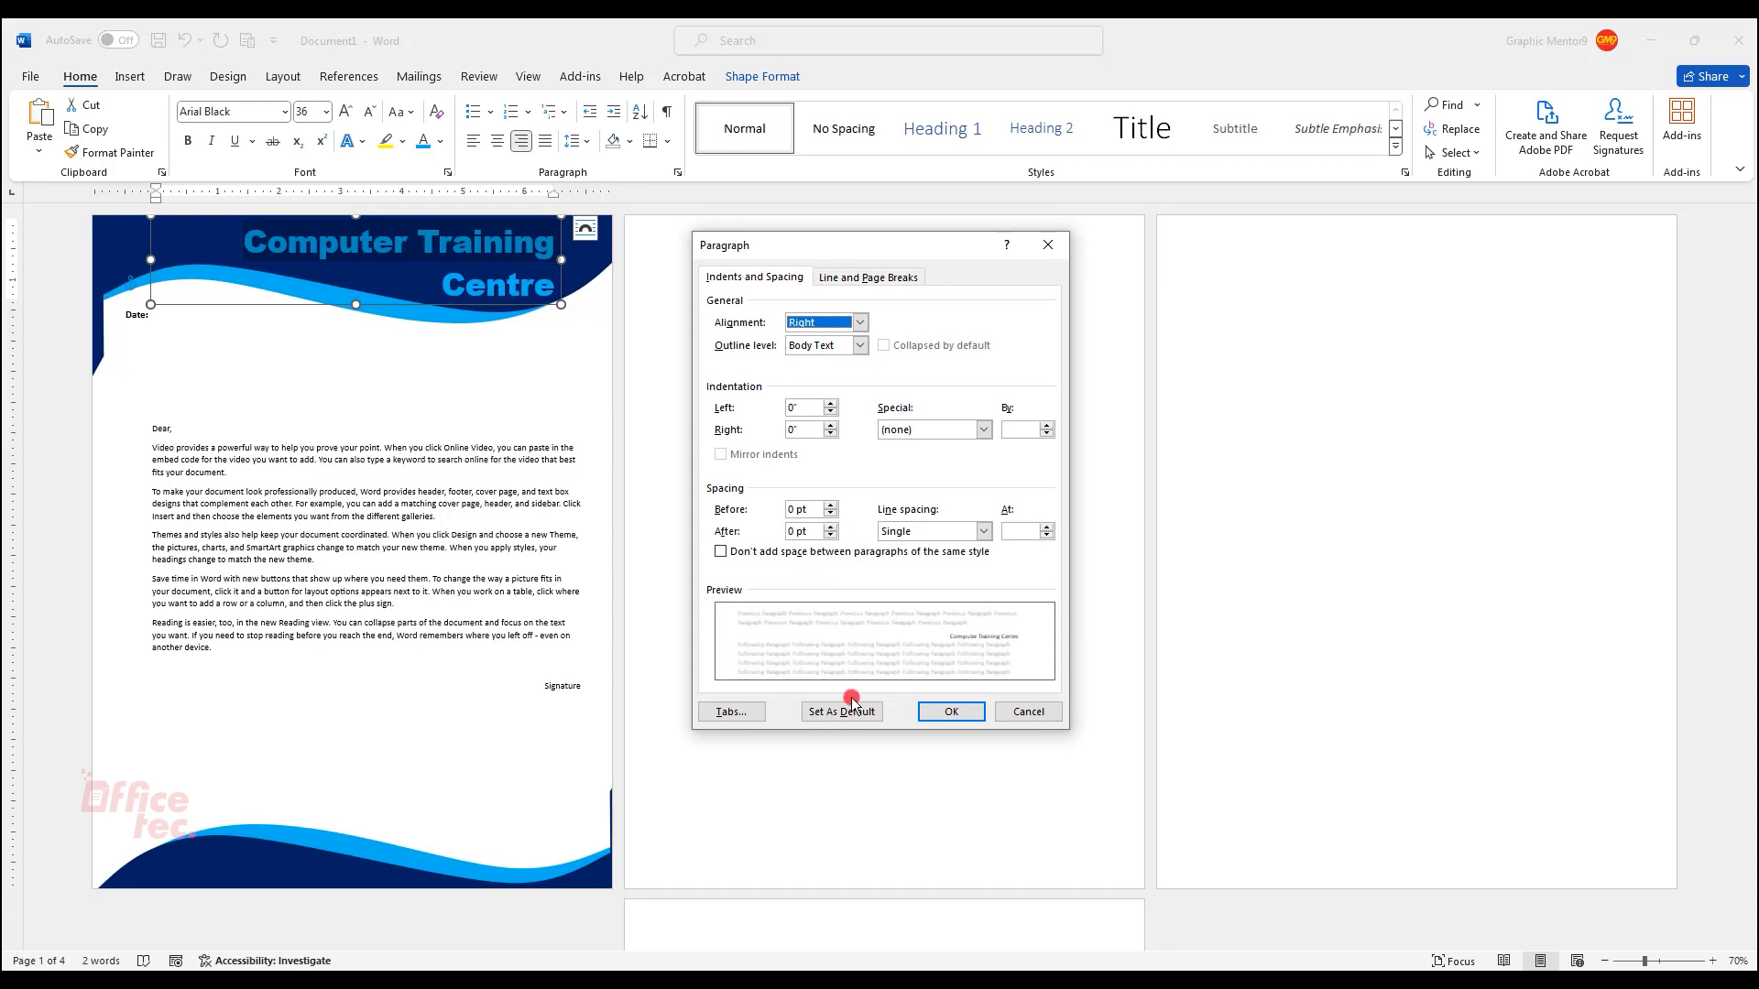
left_click(950, 711)
- Delete the blank pages that follow the letterhead page
left_click(428, 643)
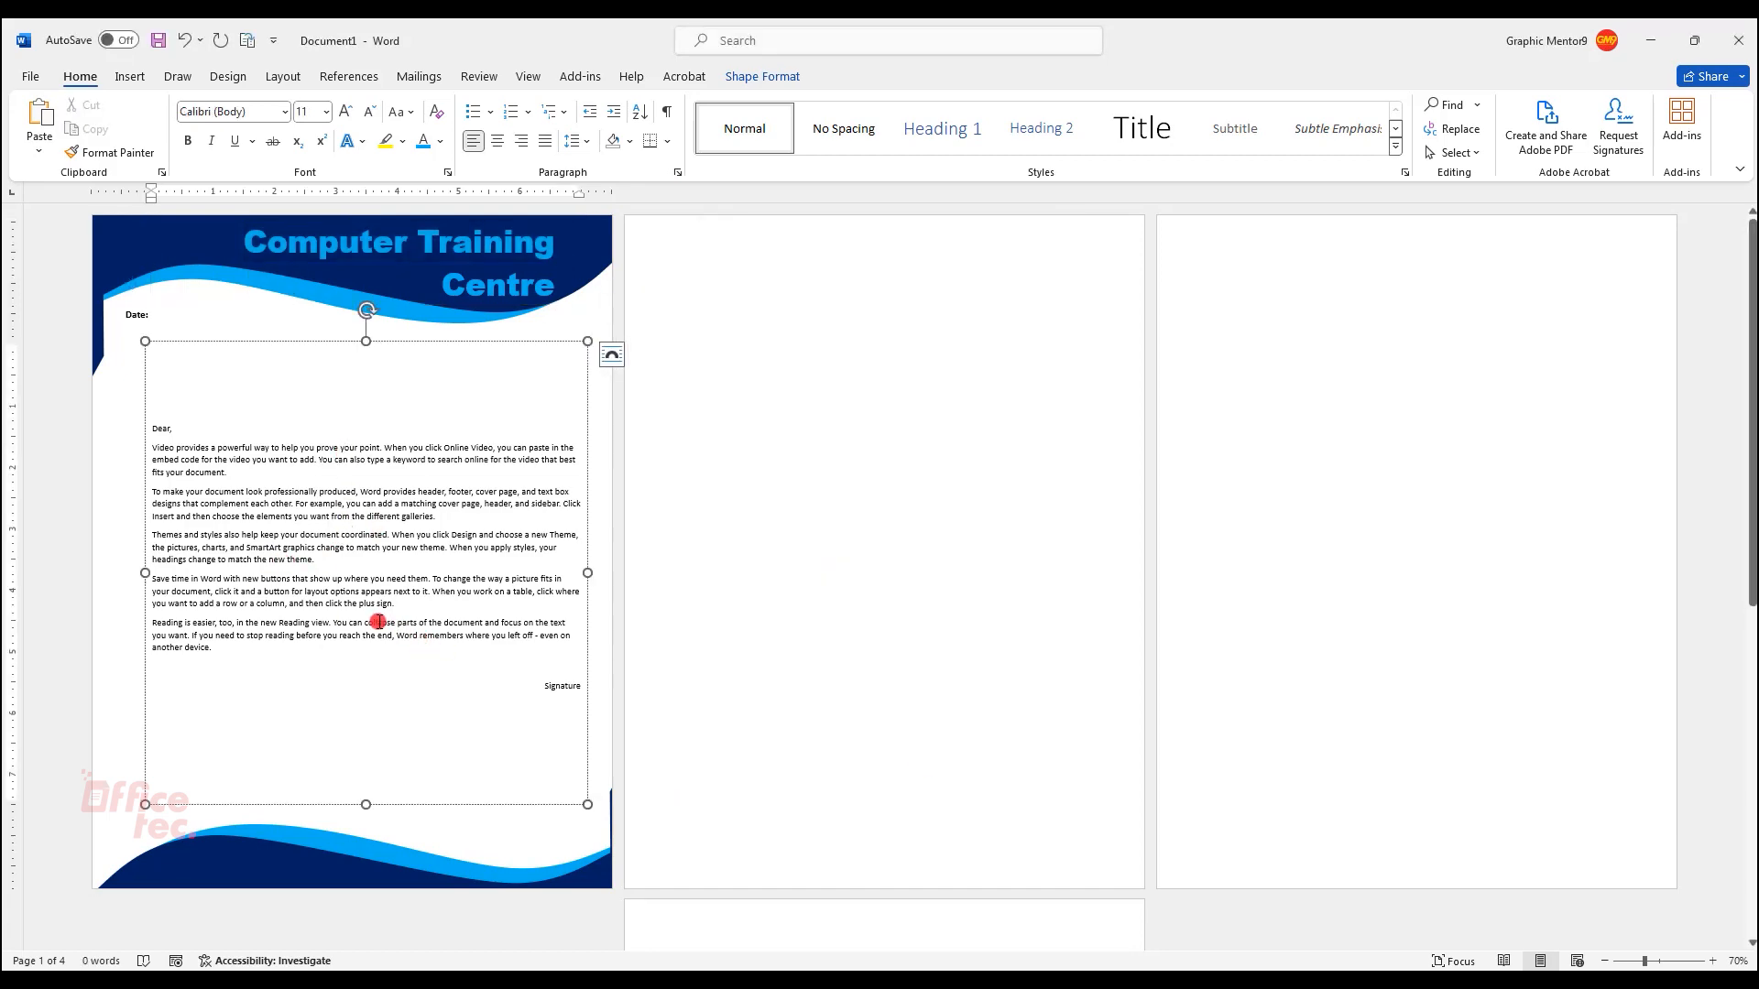
left_click(717, 302)
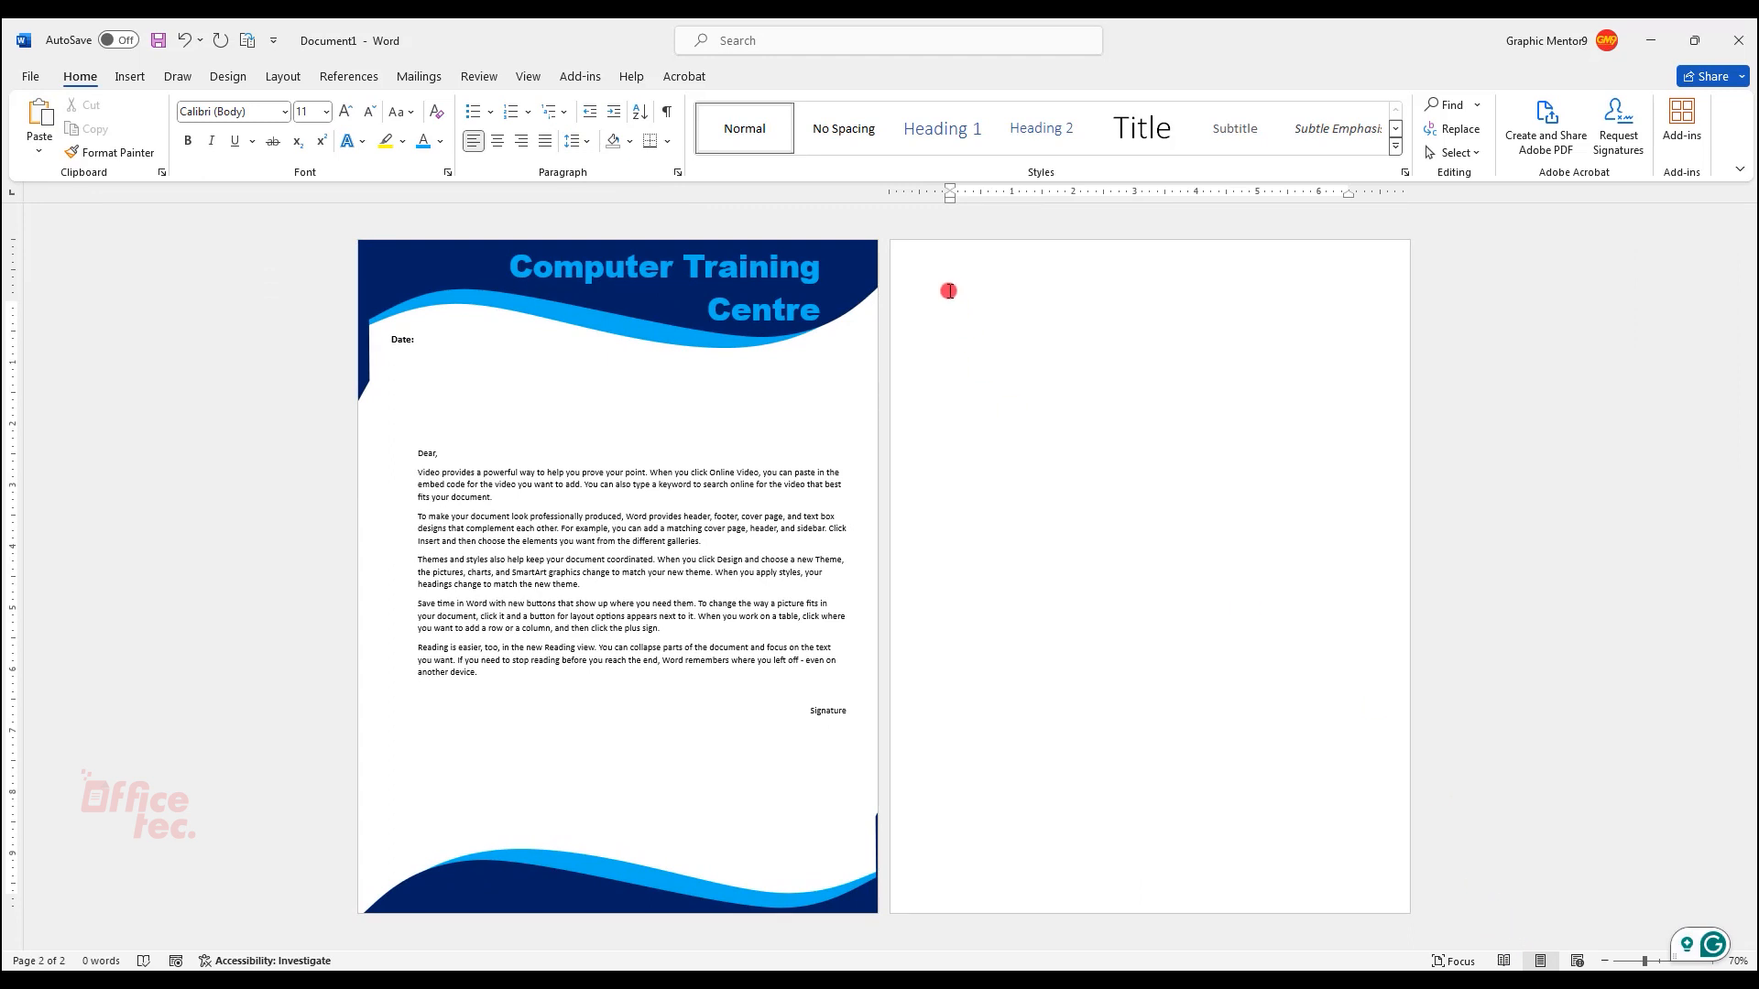
key("BackSpace")
left_click(813, 890)
left_click_drag(813, 890, 805, 885)
left_click(871, 691)
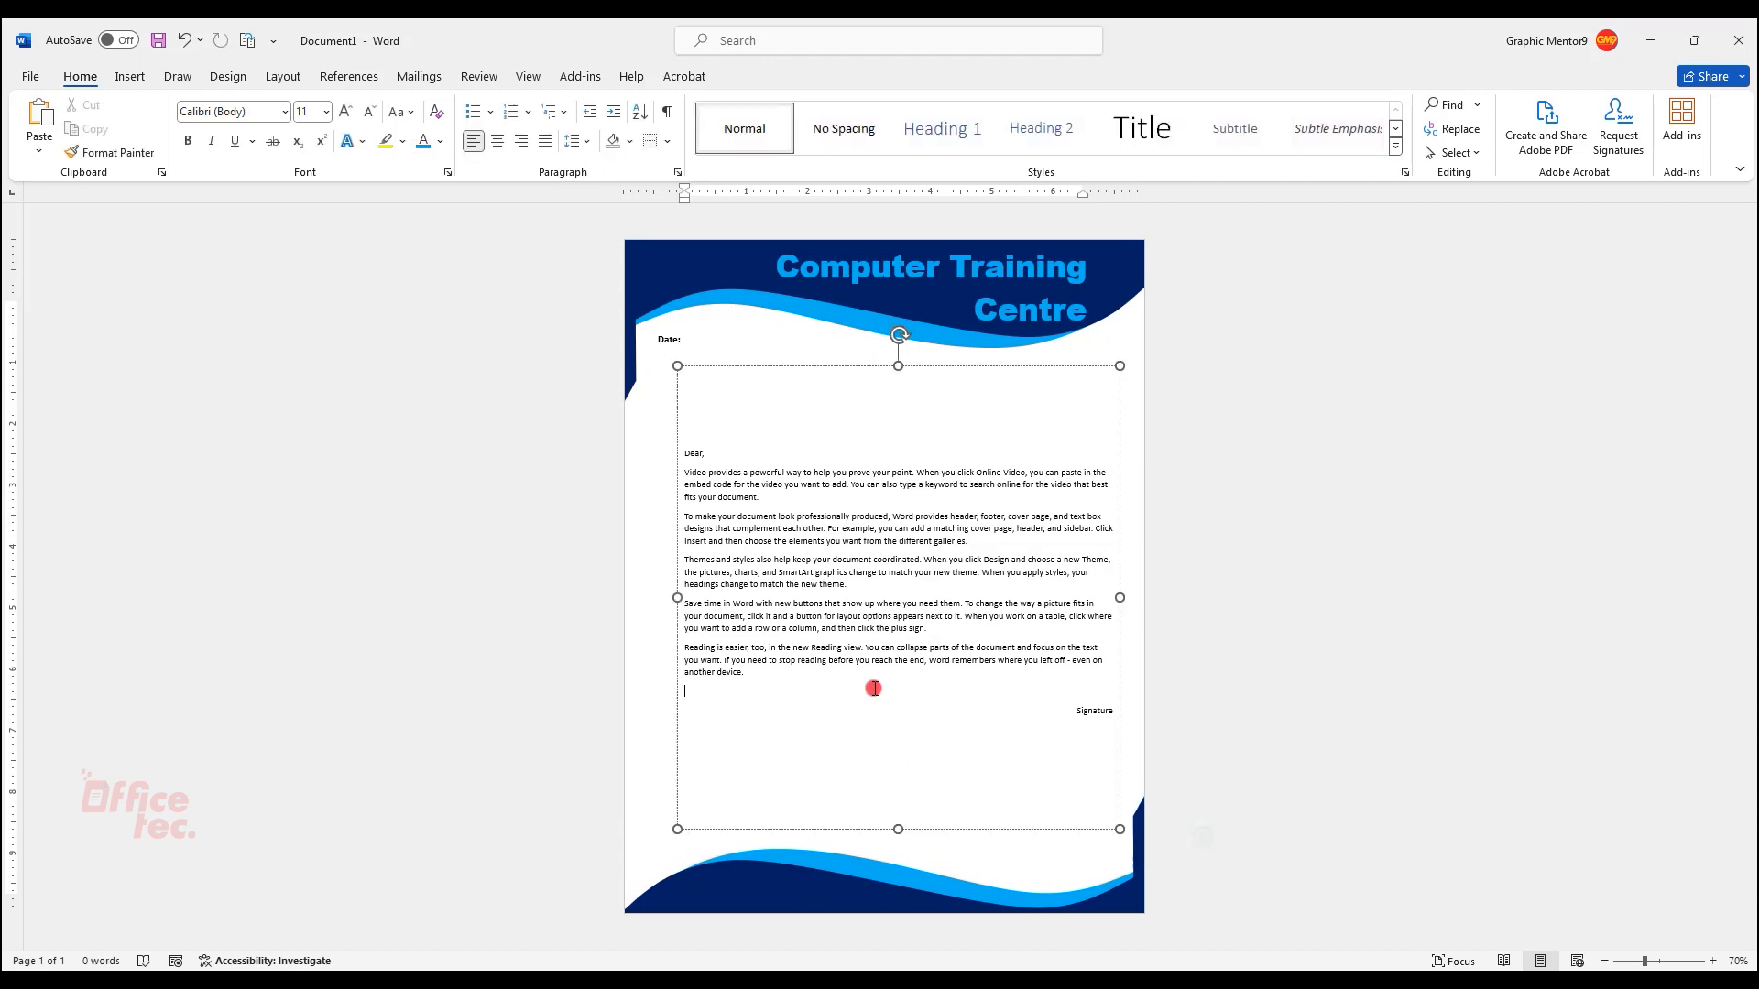
left_click(1423, 766)
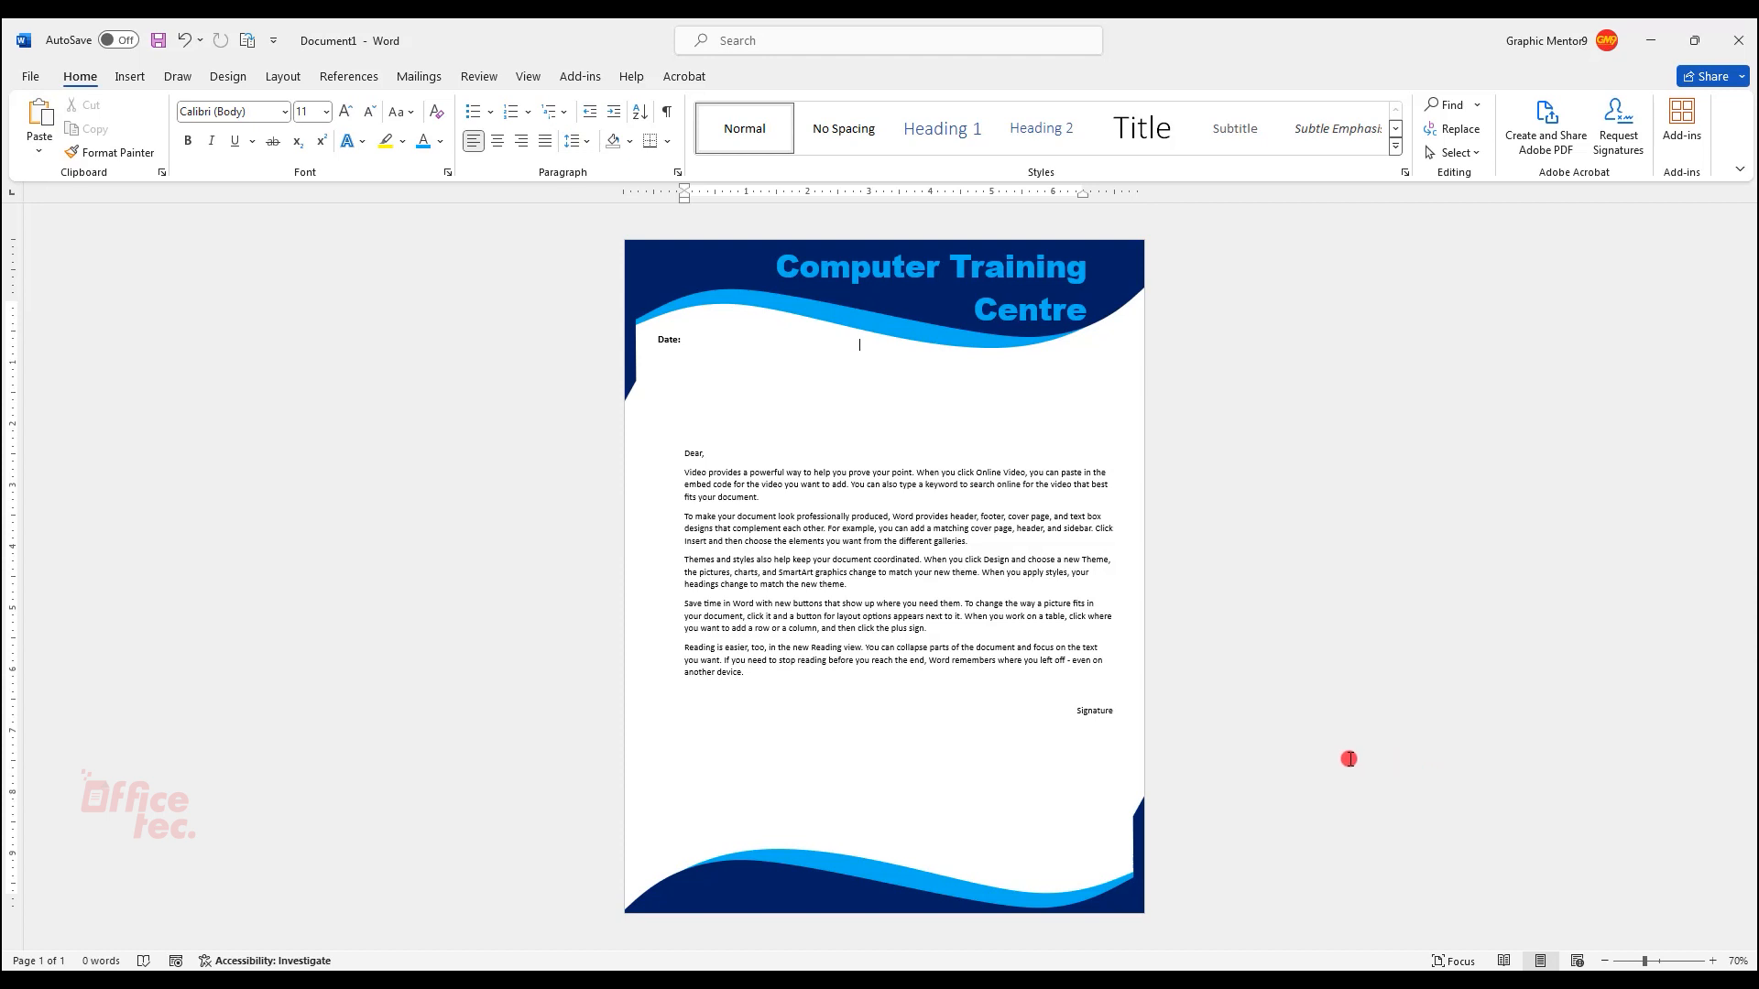
- Draw a text box about 3.31" wide and 0.31" high on the footer's dark blue wave, with no fill and no outline
left_click(762, 890)
left_click(129, 76)
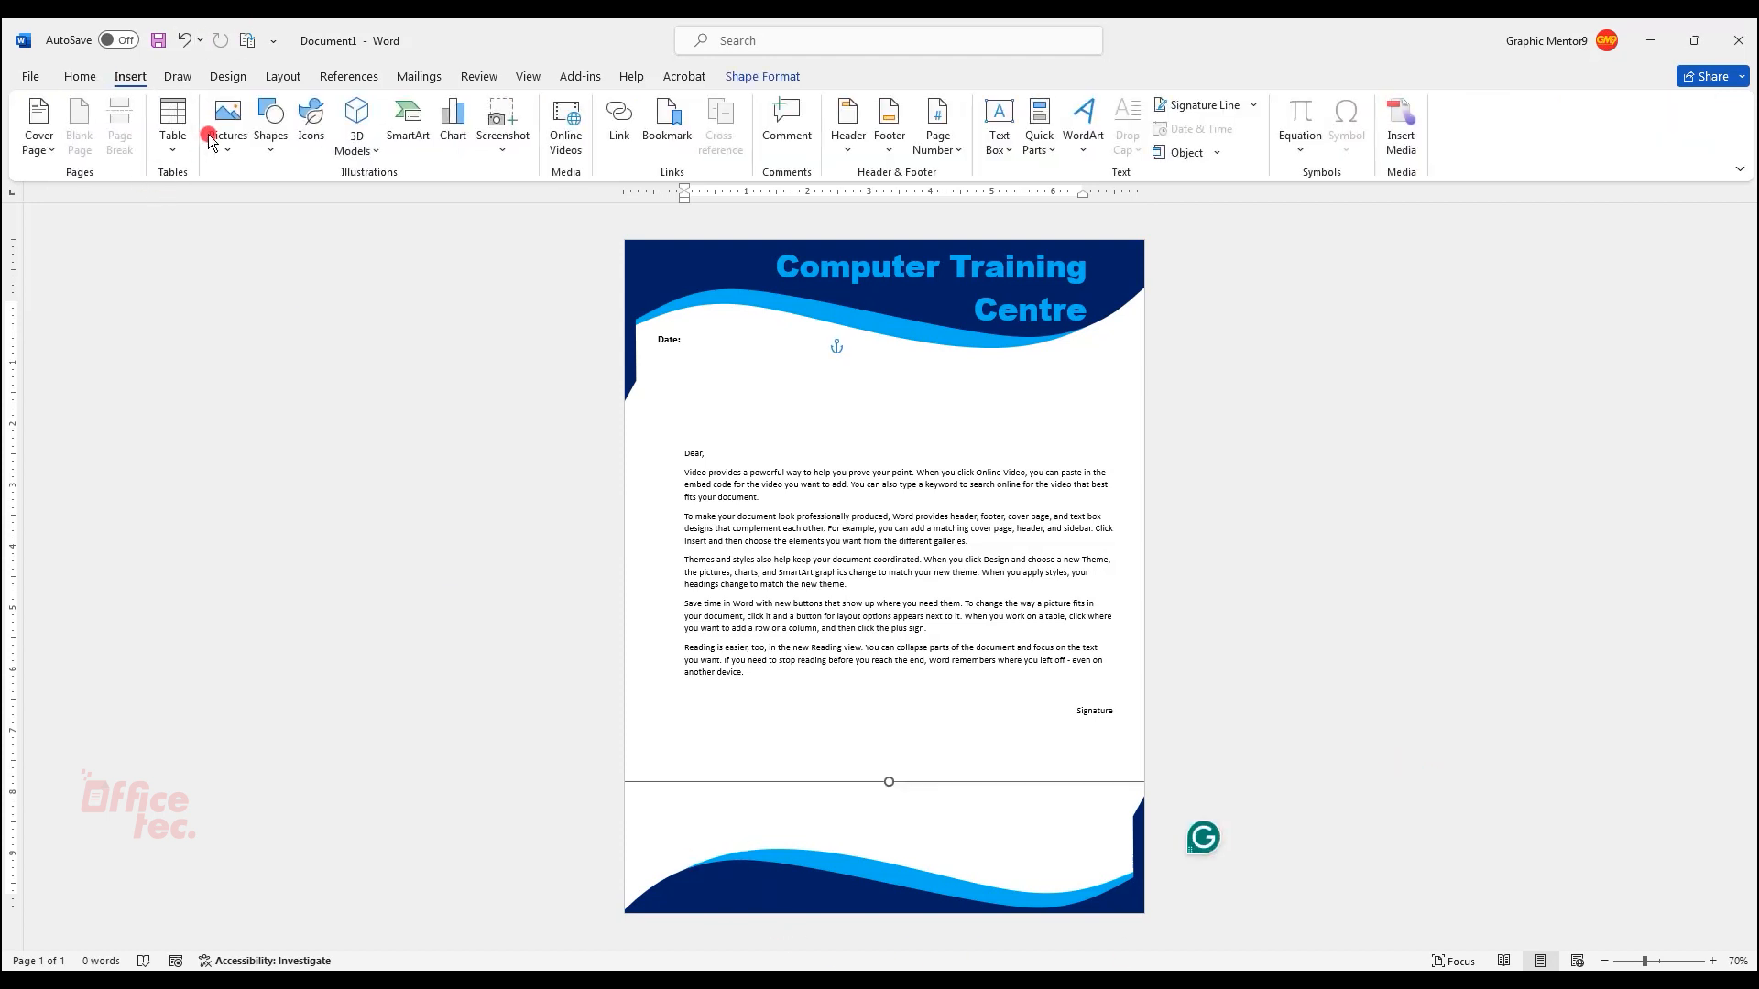
left_click(270, 129)
left_click(300, 198)
left_click_drag(674, 889, 882, 908)
left_click(708, 107)
left_click(694, 346)
left_click(741, 129)
left_click(696, 376)
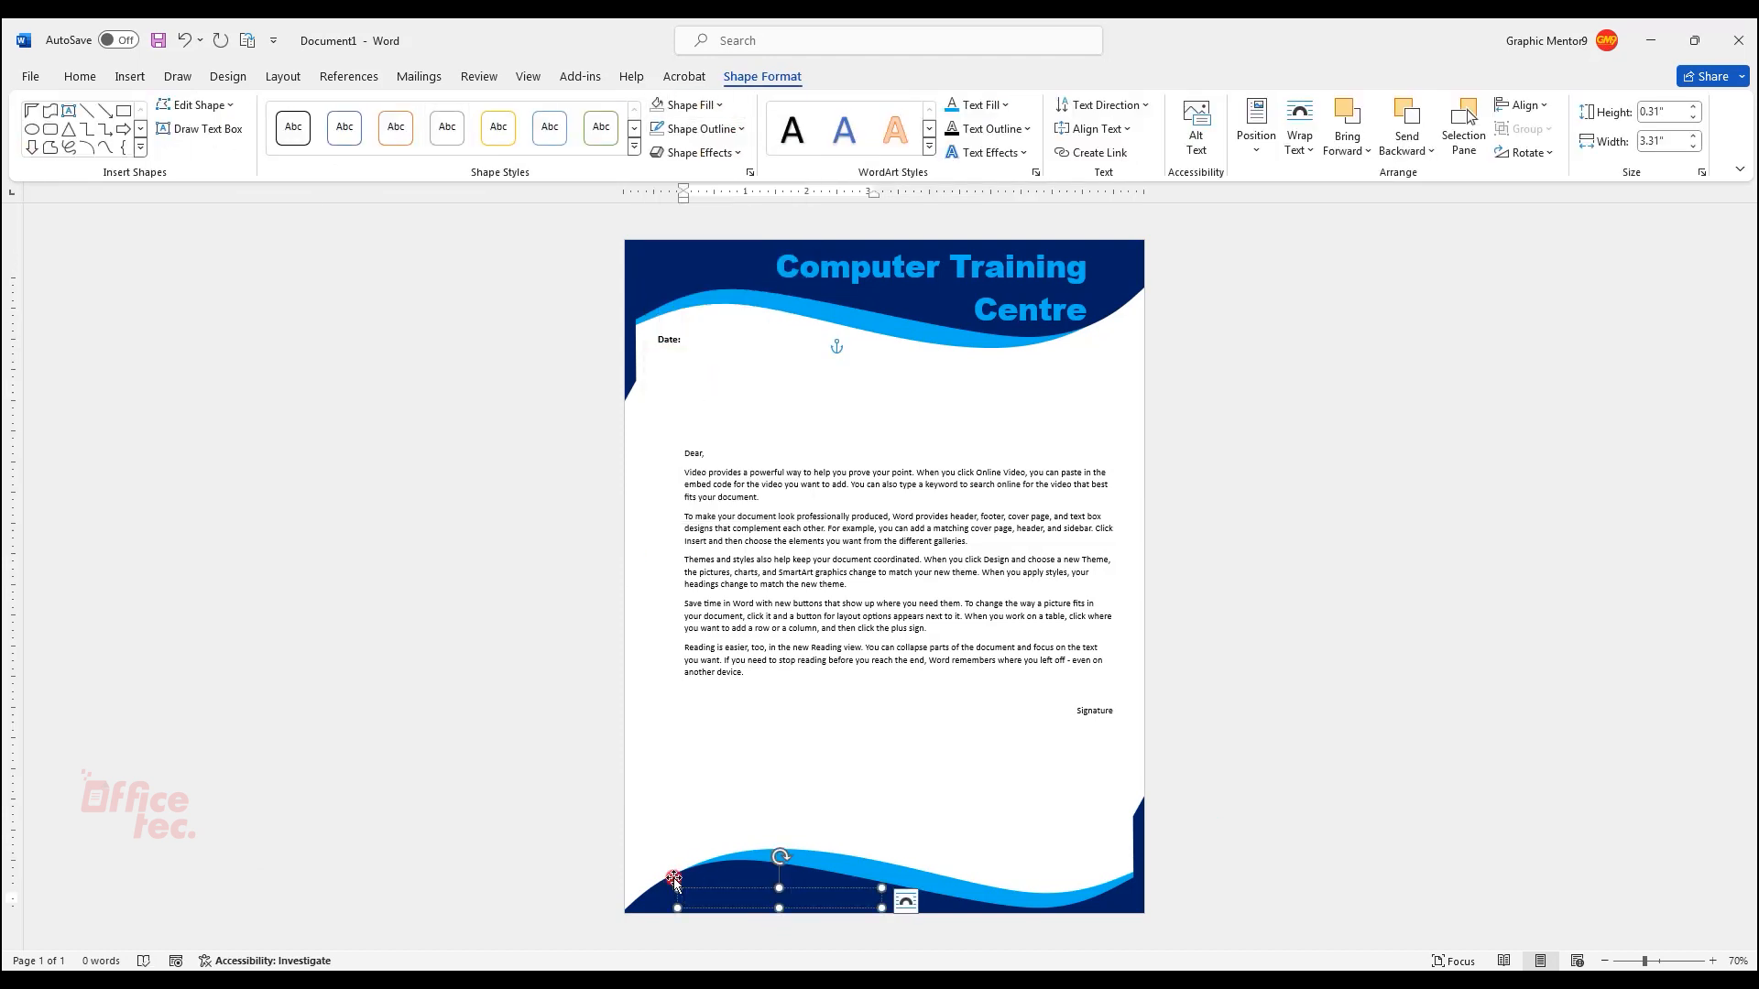
- Enter the address and mobile number as bold light blue text in the footer text box, widened to about 4.74"
left_click(1005, 105)
left_click(1039, 346)
scroll(822, 901, "up", 6)
left_click_drag(876, 918, 976, 915)
left_click_drag(498, 901, 434, 901)
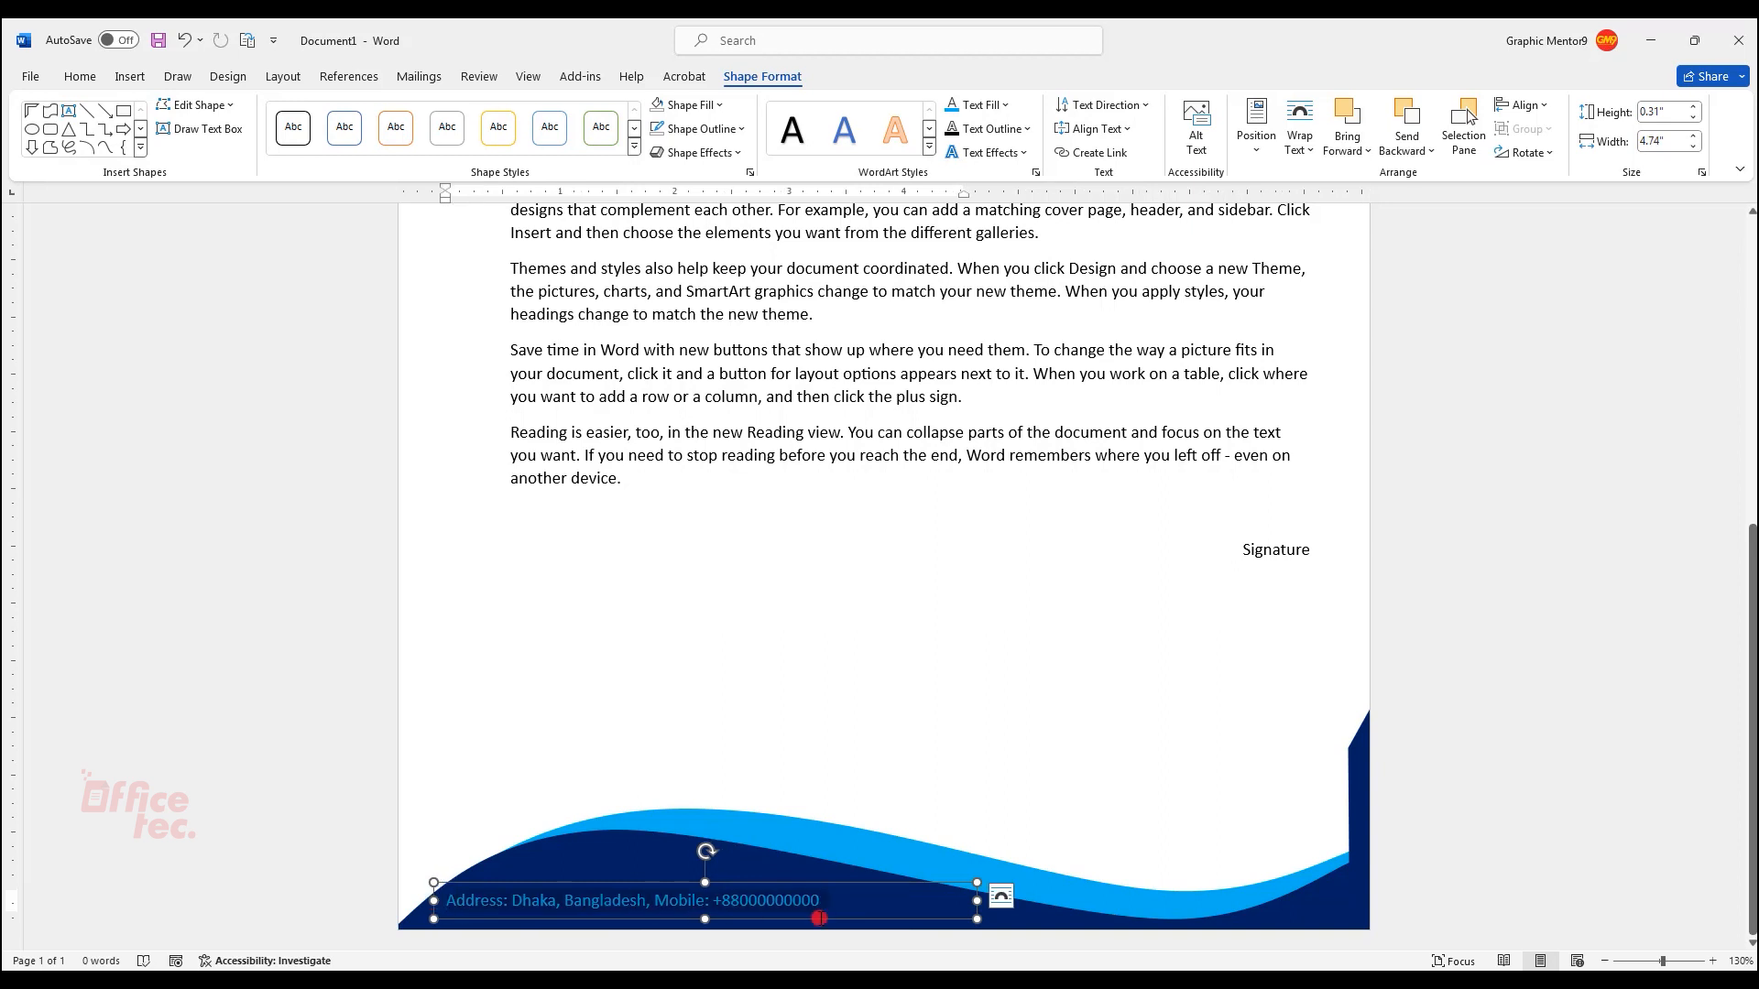
left_click(79, 76)
key("ctrl+b")
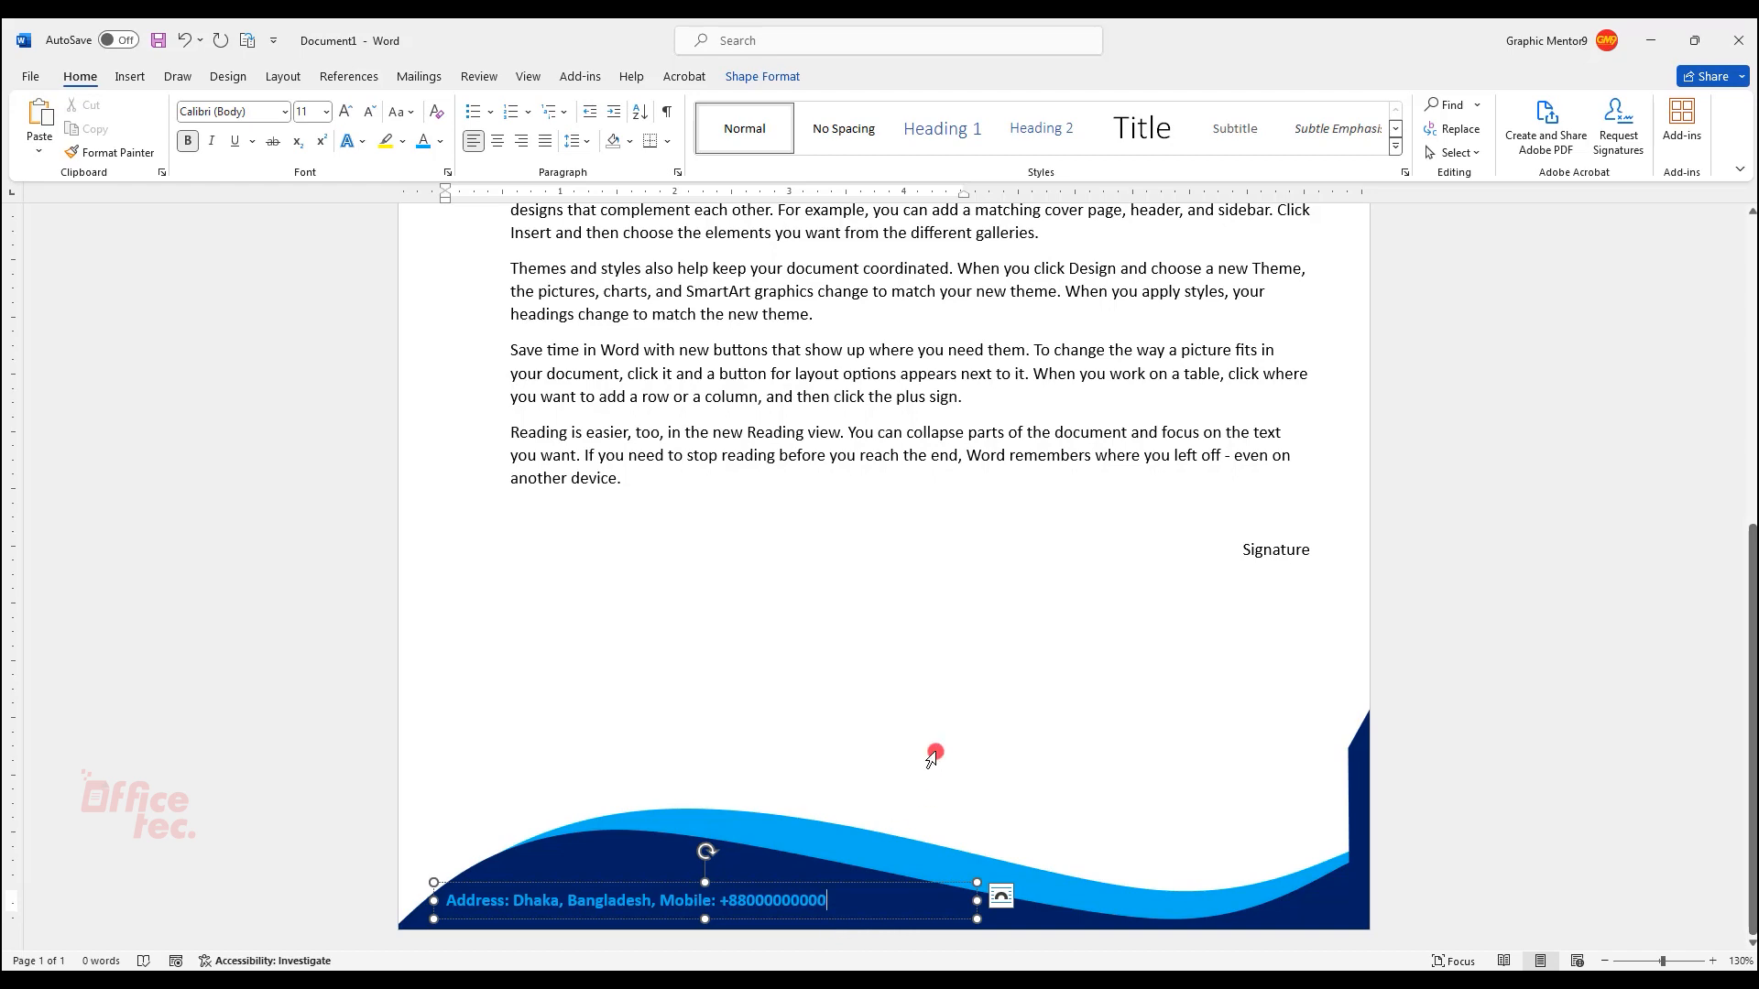
left_click(1280, 553)
scroll(1091, 580, "up", 4)
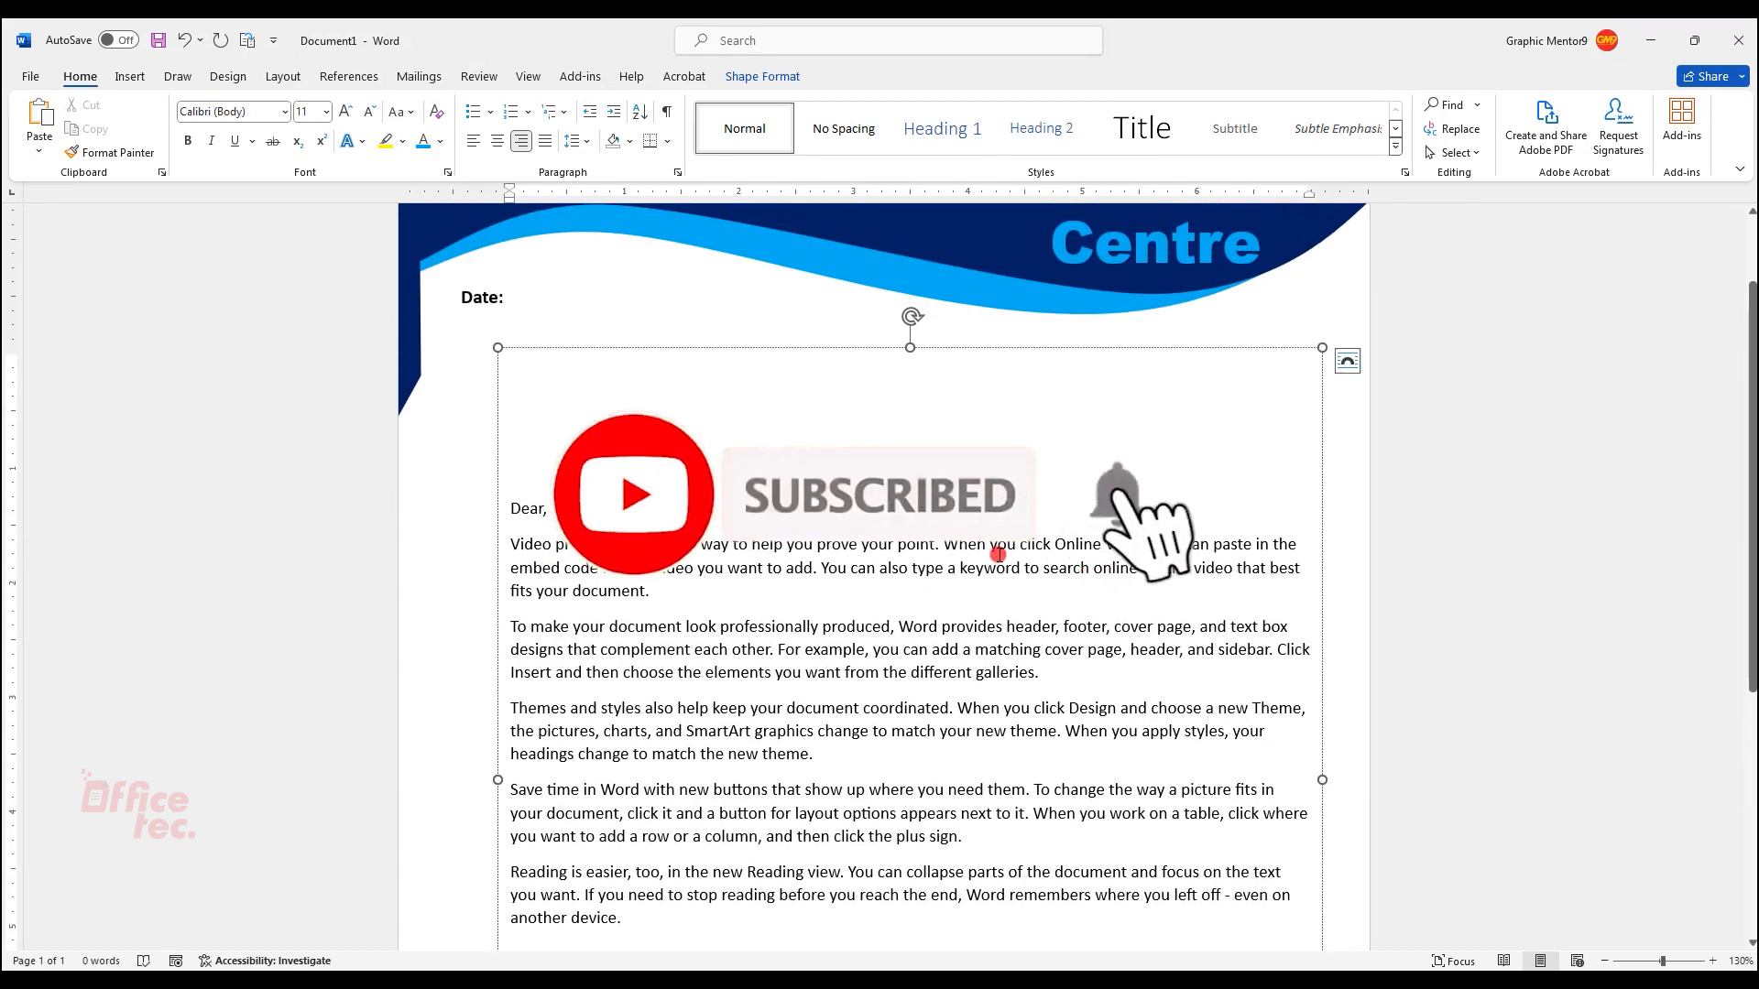
scroll(998, 555, "down", 7)
left_click(1156, 658)
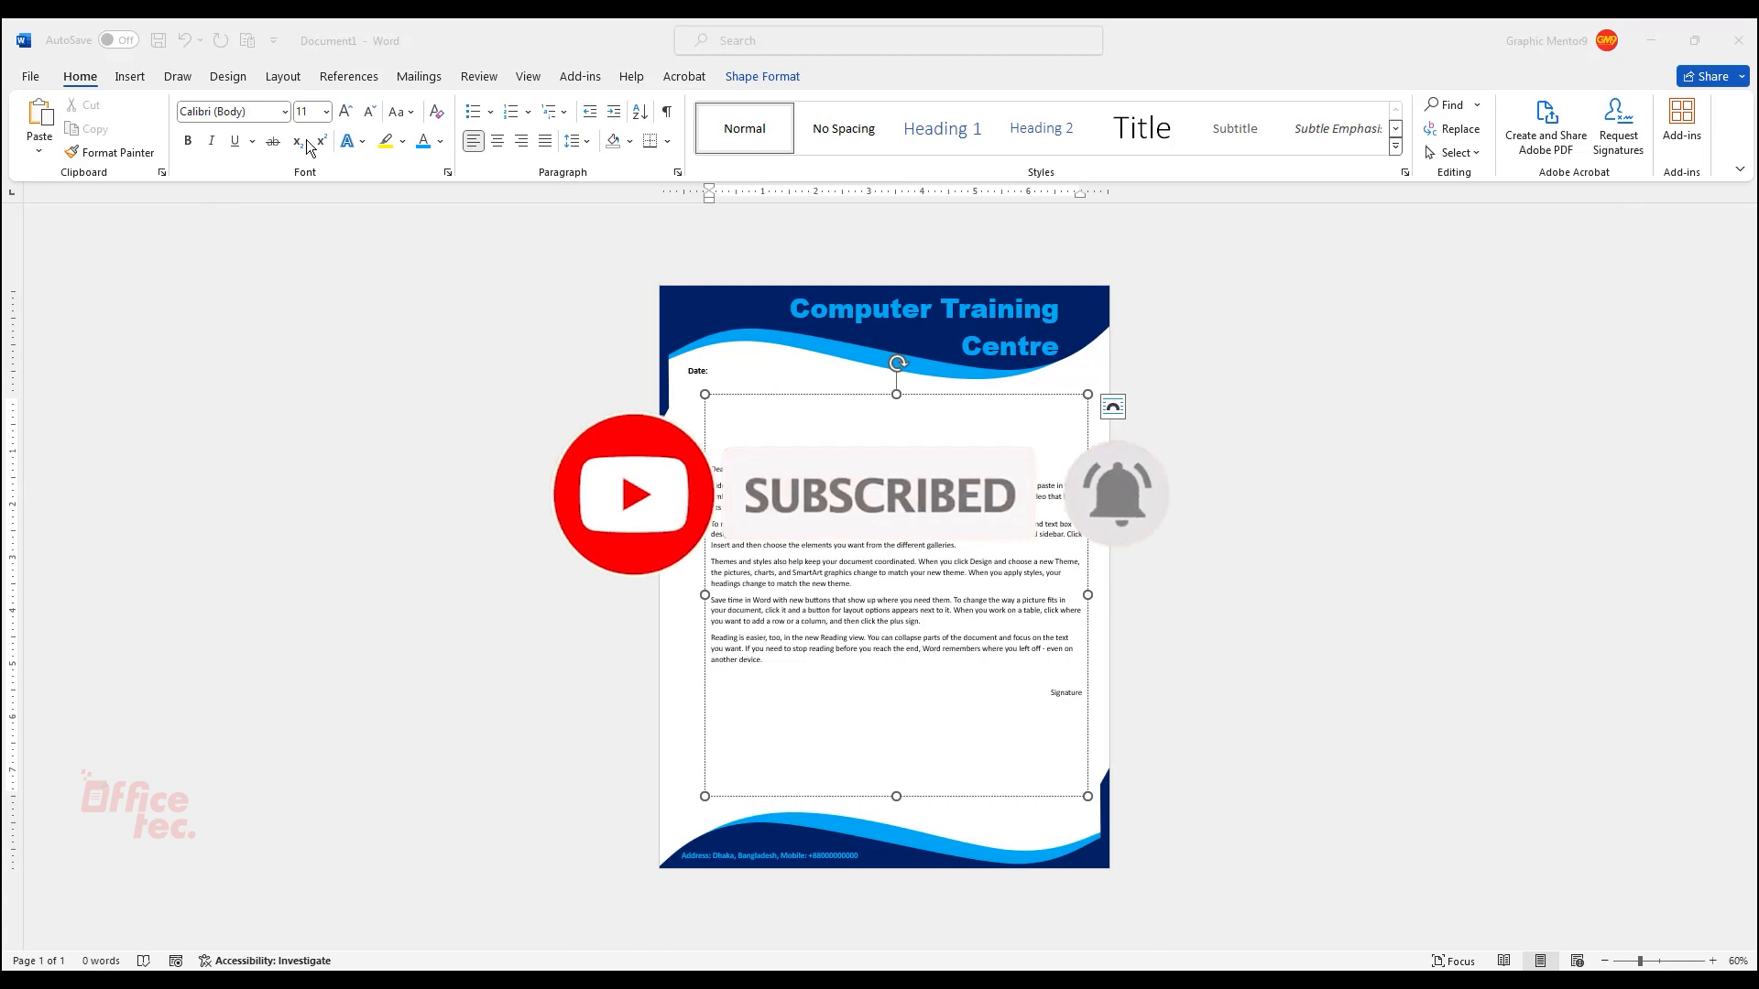
left_click(844, 616)
left_click_drag(792, 309, 1040, 327)
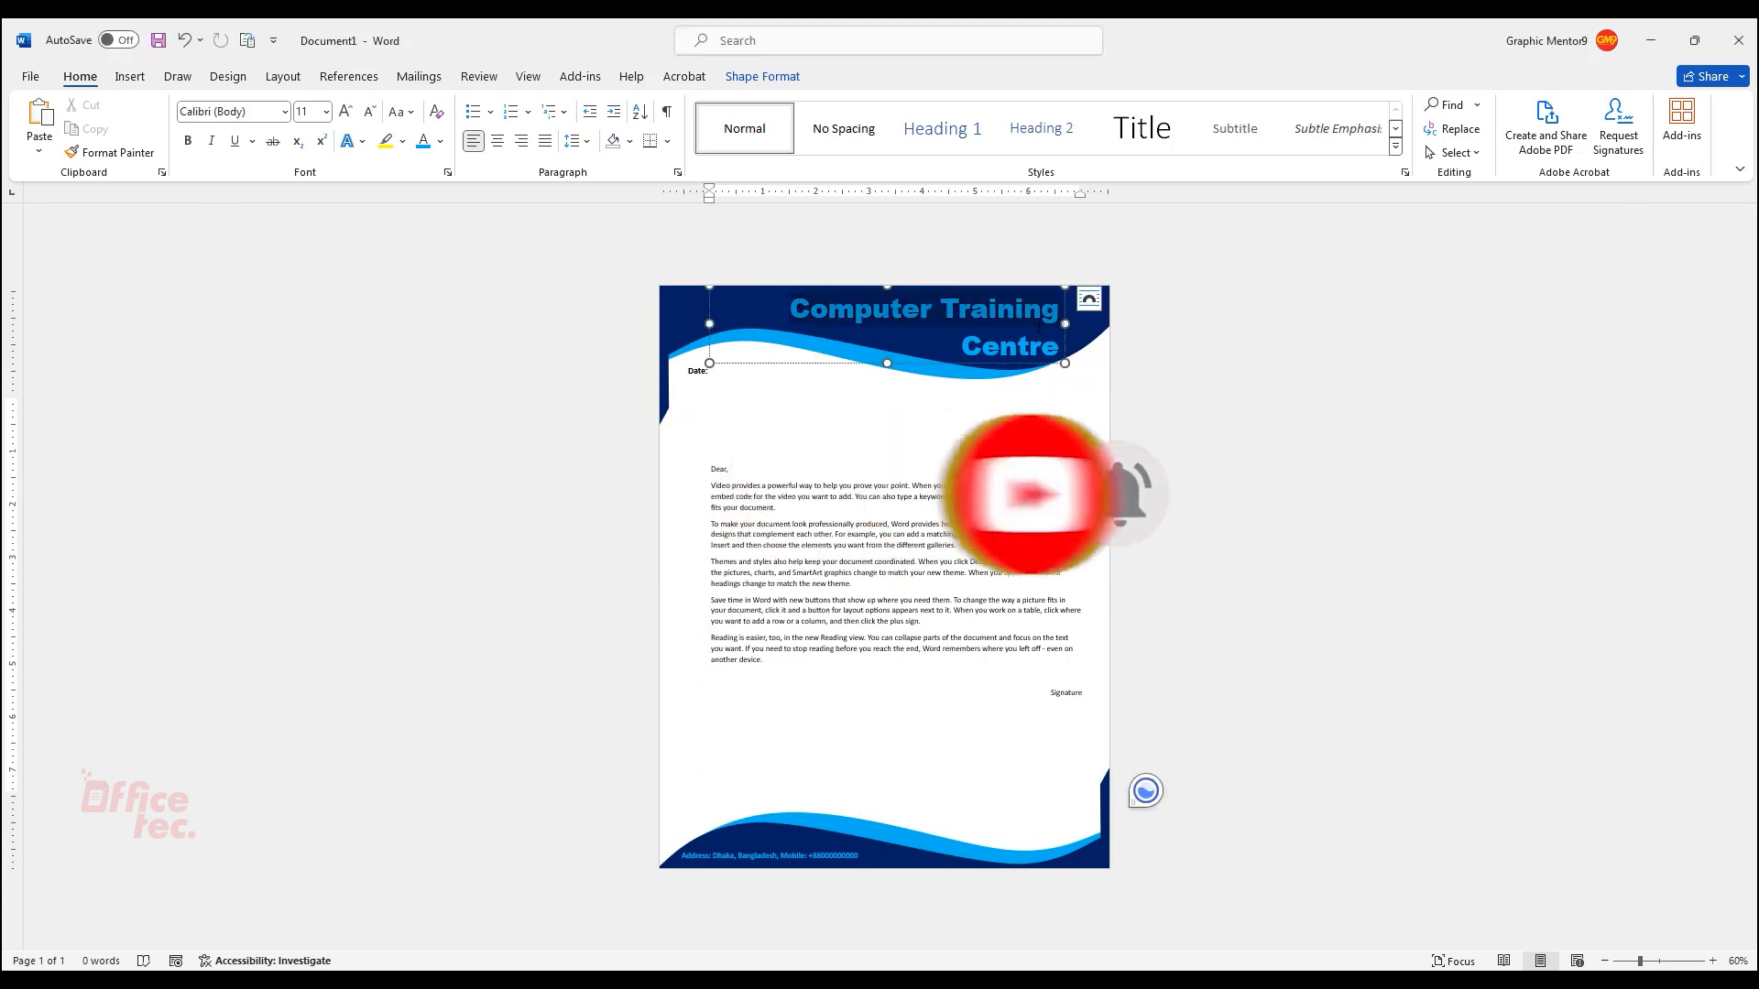
- Add a custom picture watermark using office tec logo-03.png with Auto scale and Washout
left_click(229, 78)
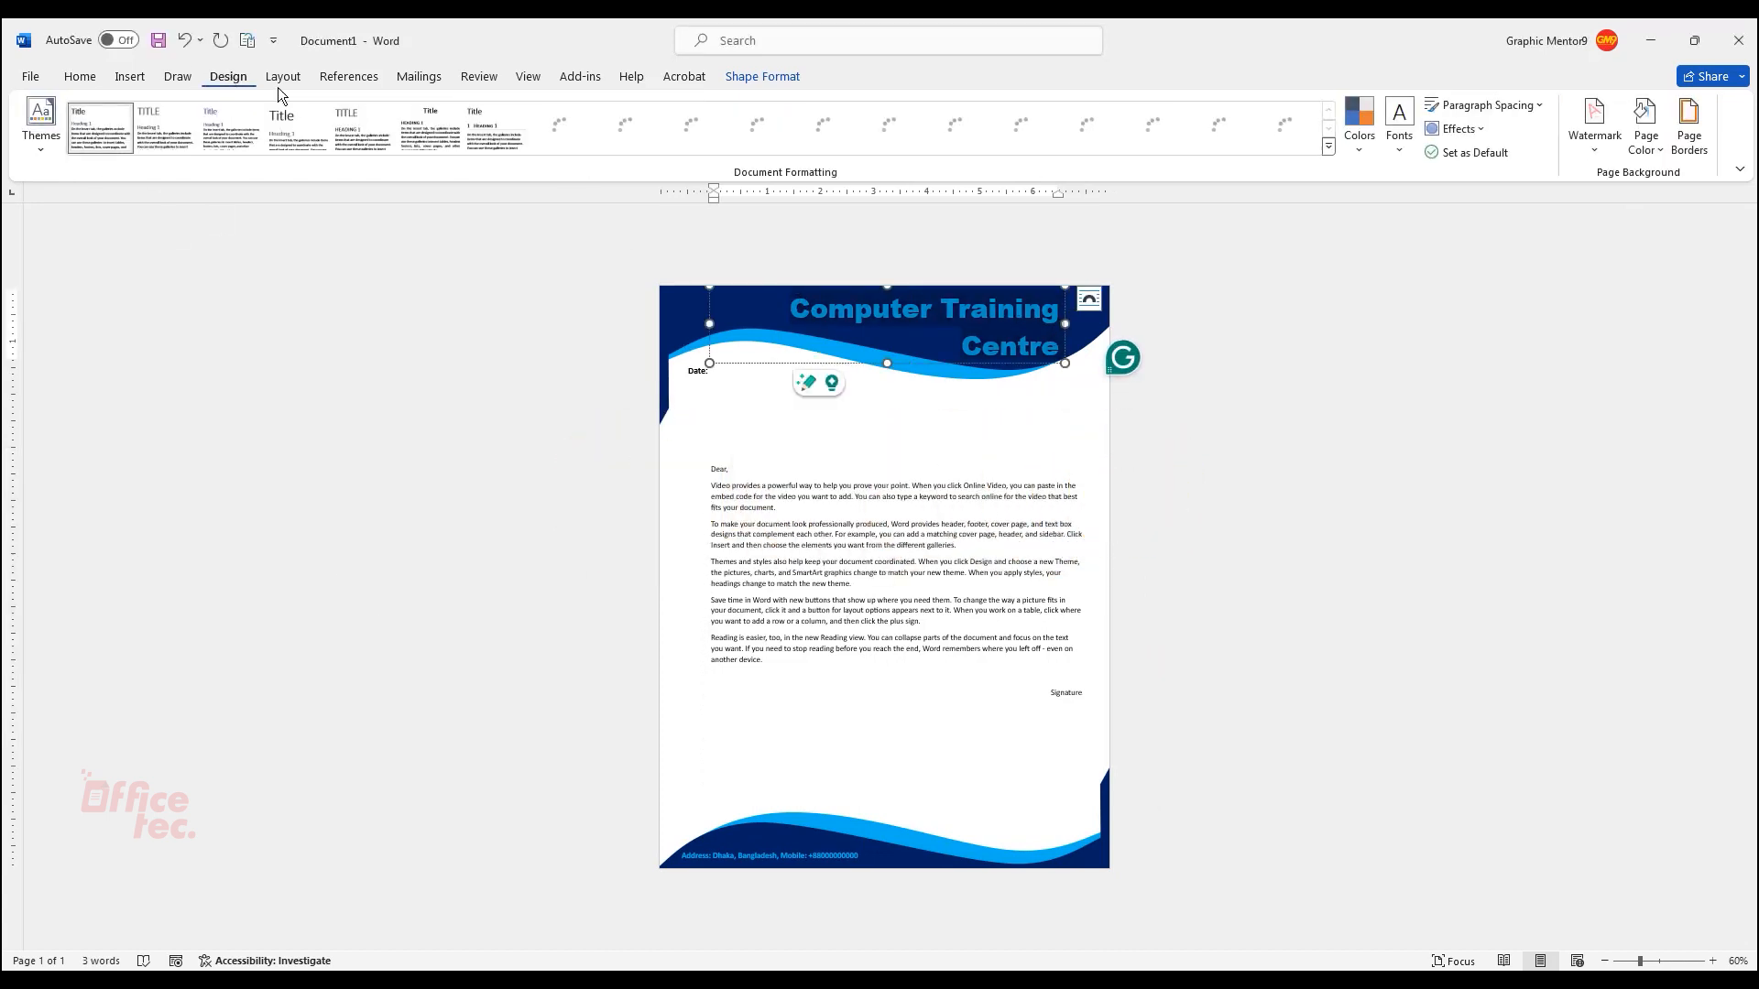
left_click(1595, 128)
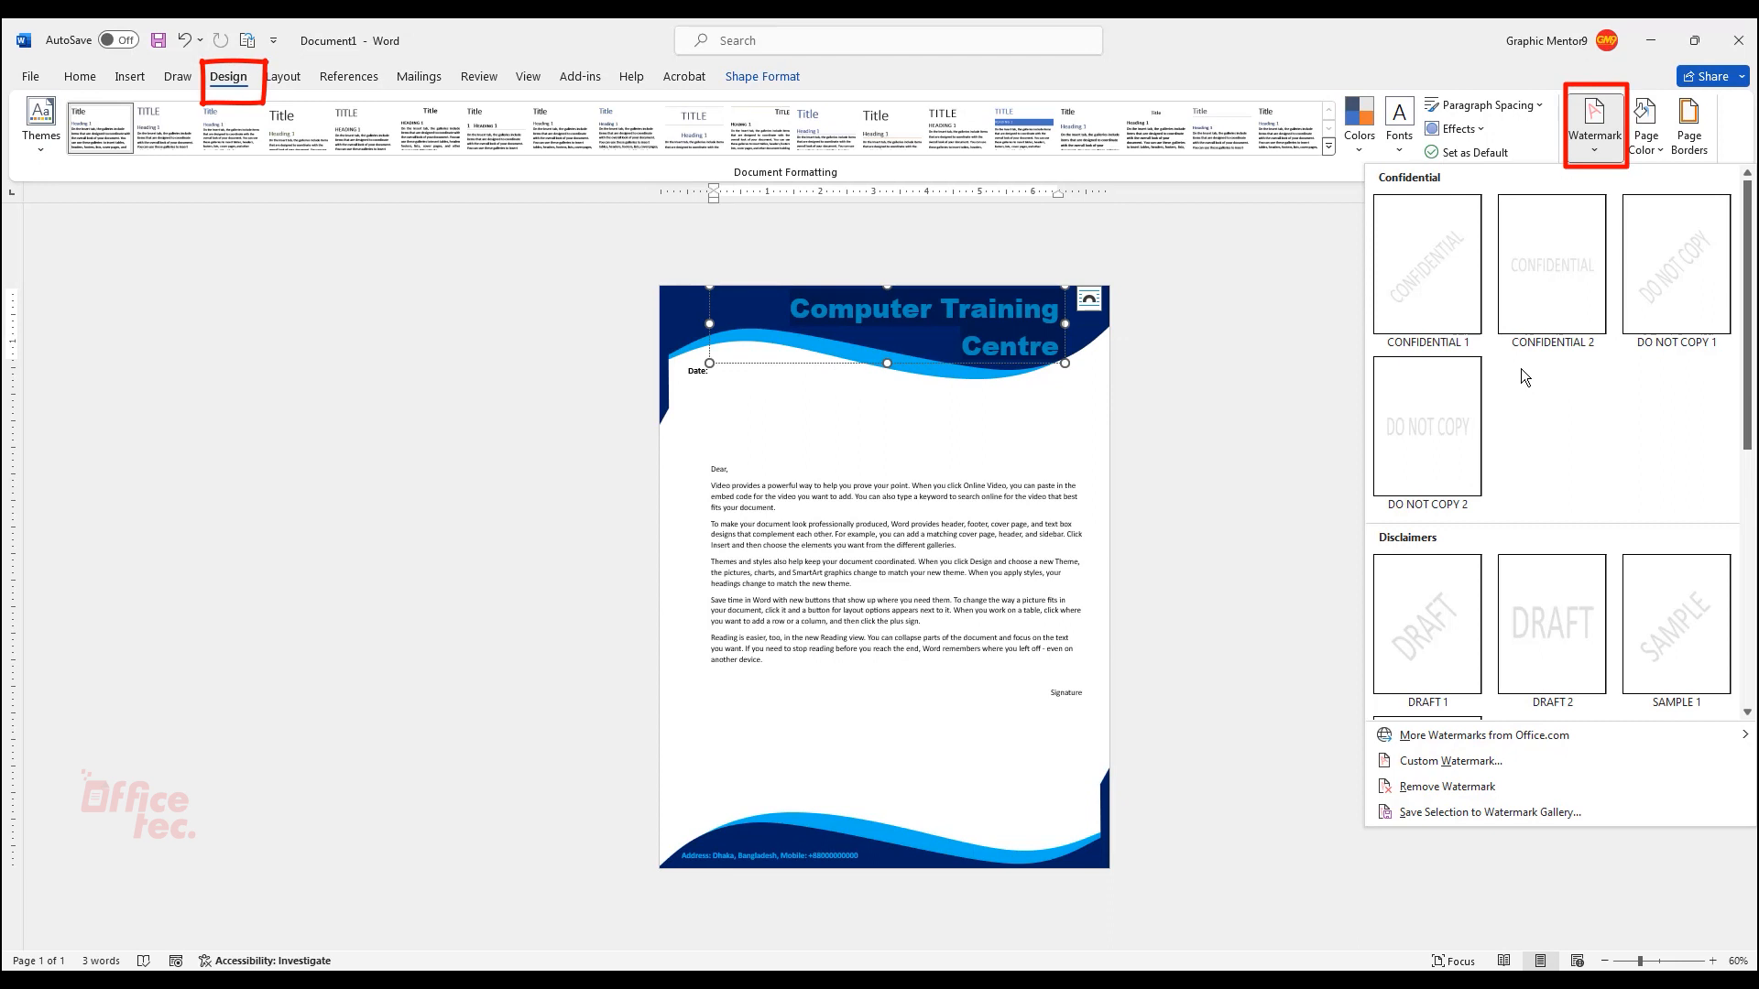
left_click(1428, 760)
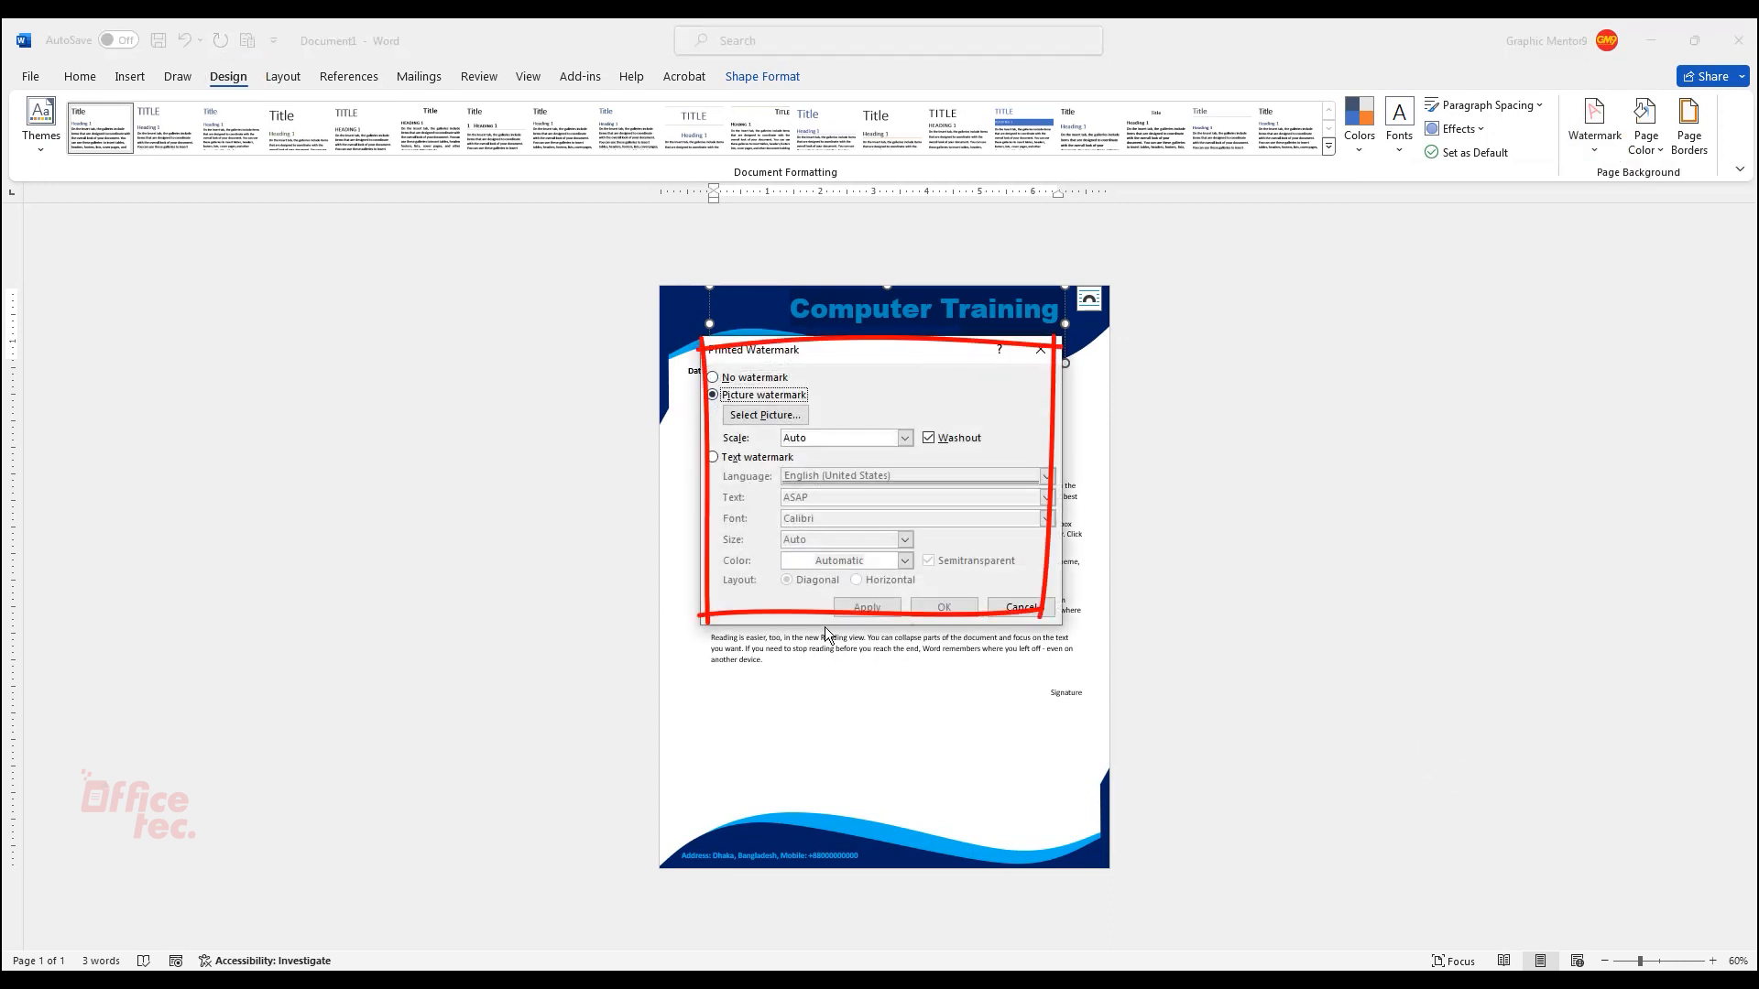
left_click(764, 415)
left_click(687, 399)
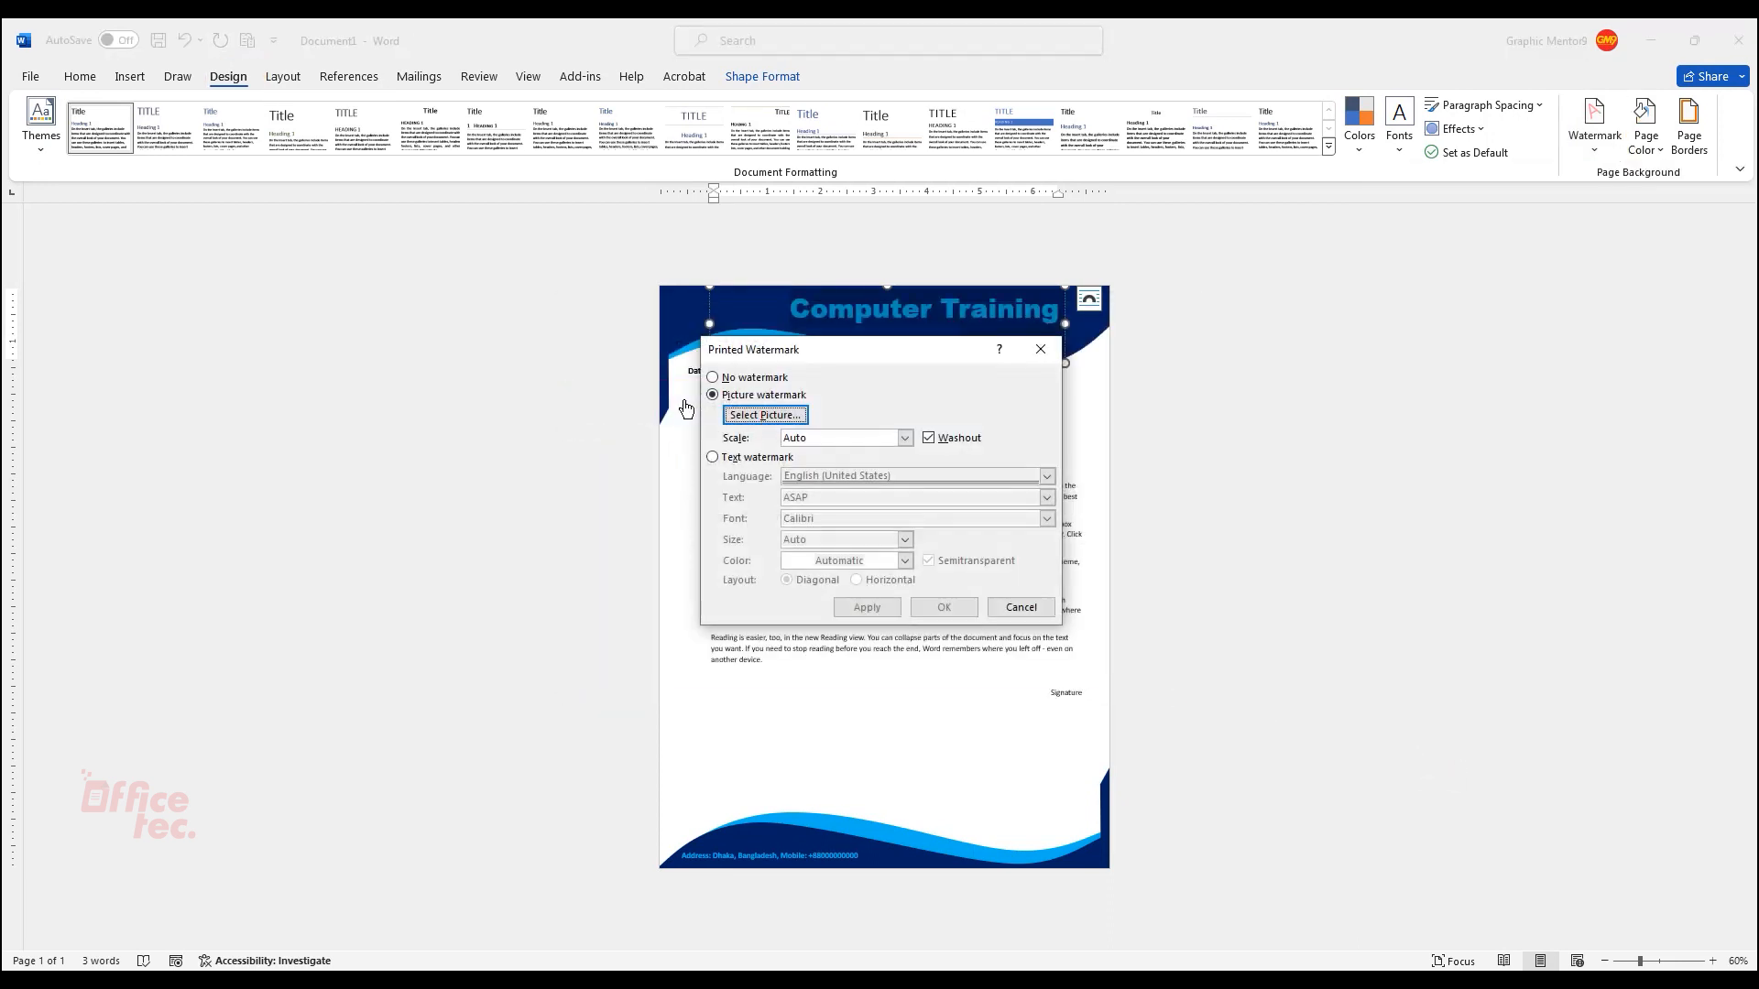
left_click_drag(1209, 539, 1209, 555)
left_click(969, 707)
left_click(1246, 854)
left_click(870, 611)
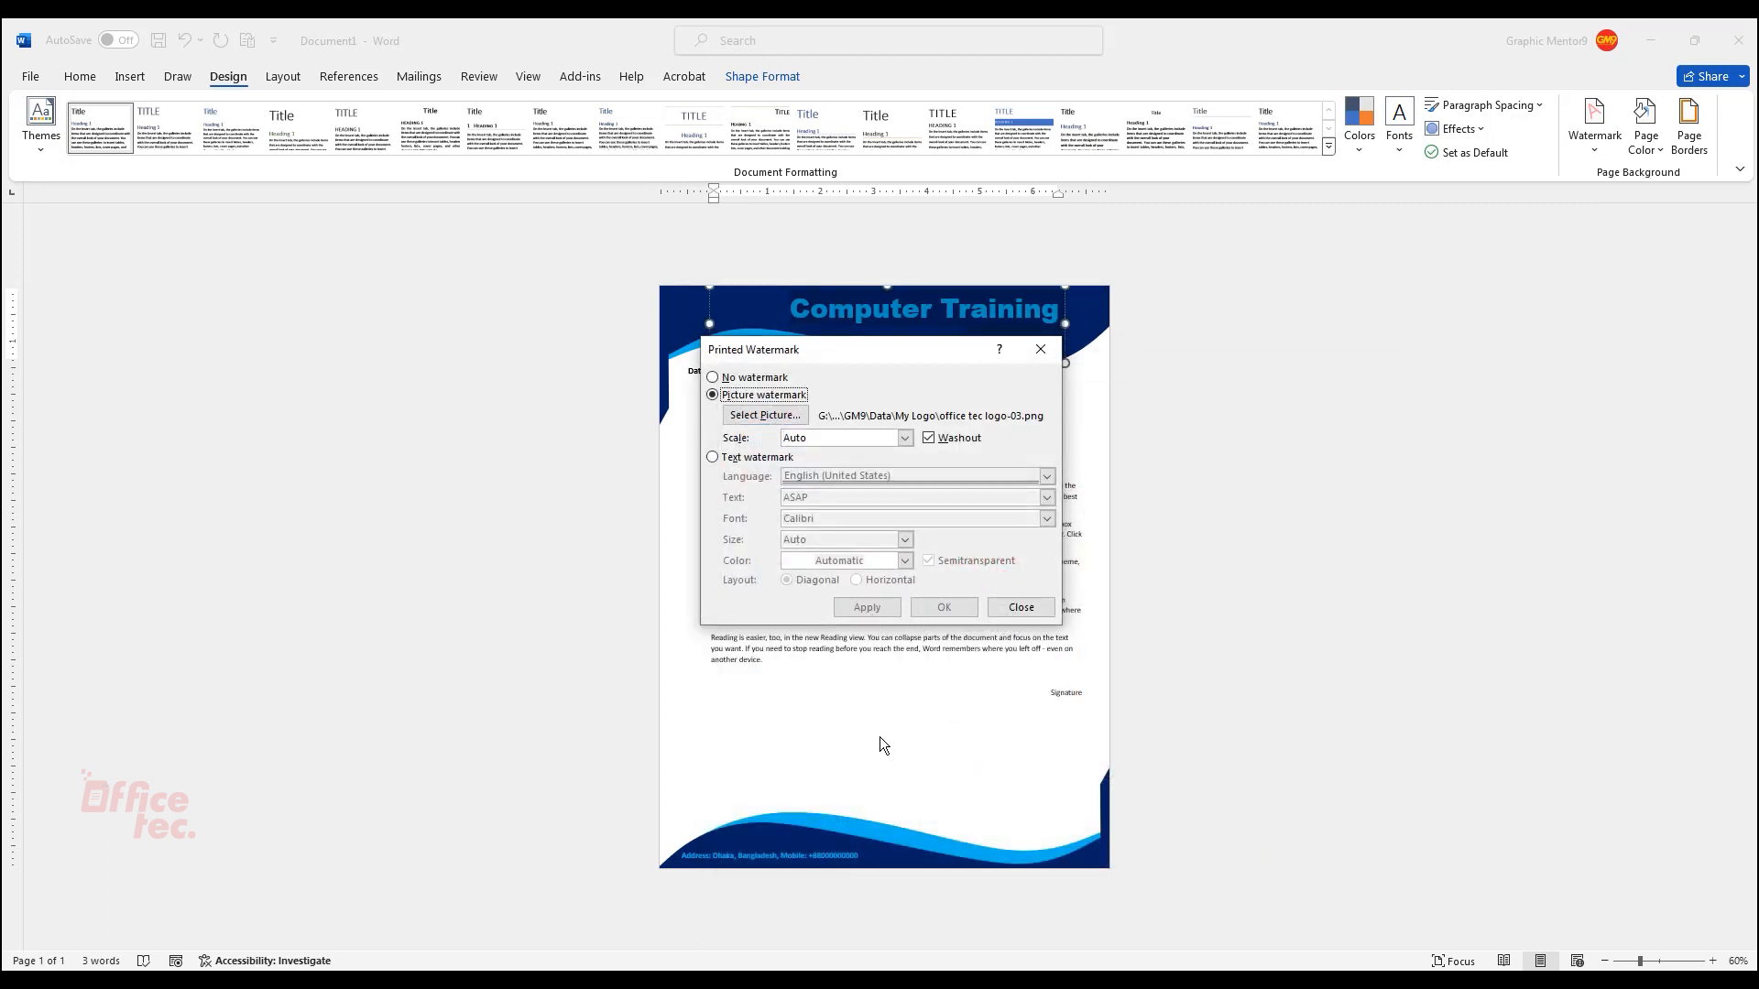
left_click_drag(881, 355, 1262, 366)
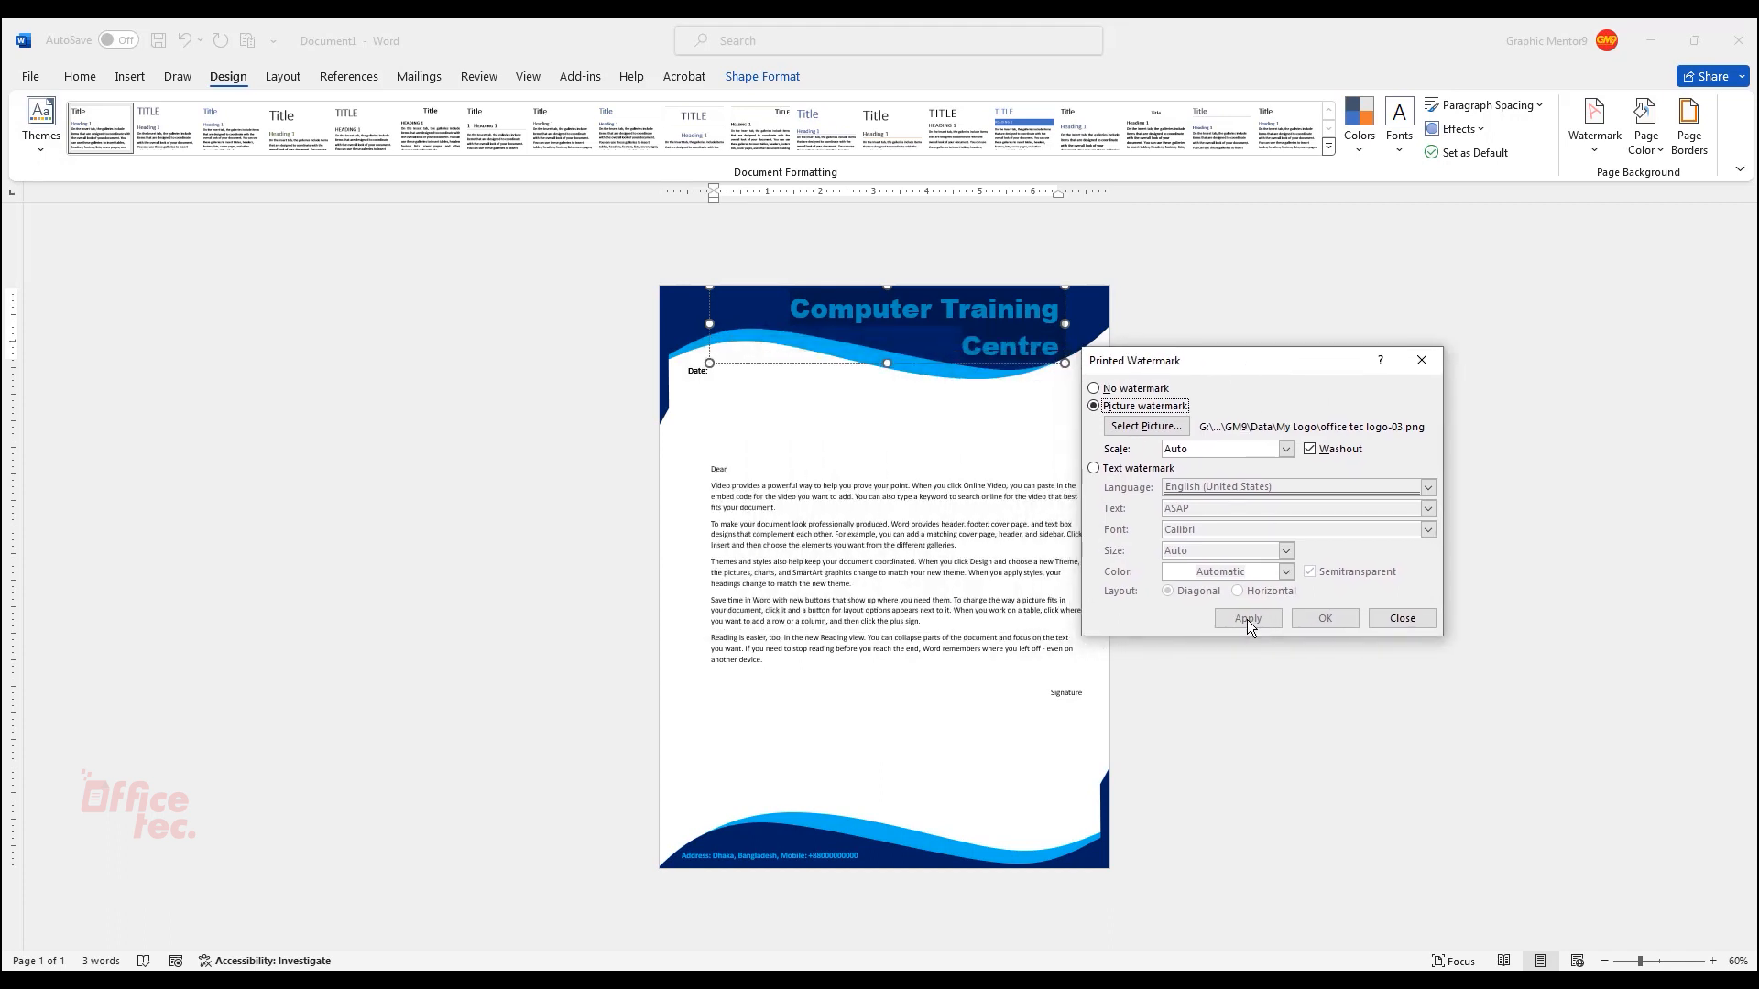
left_click(1401, 618)
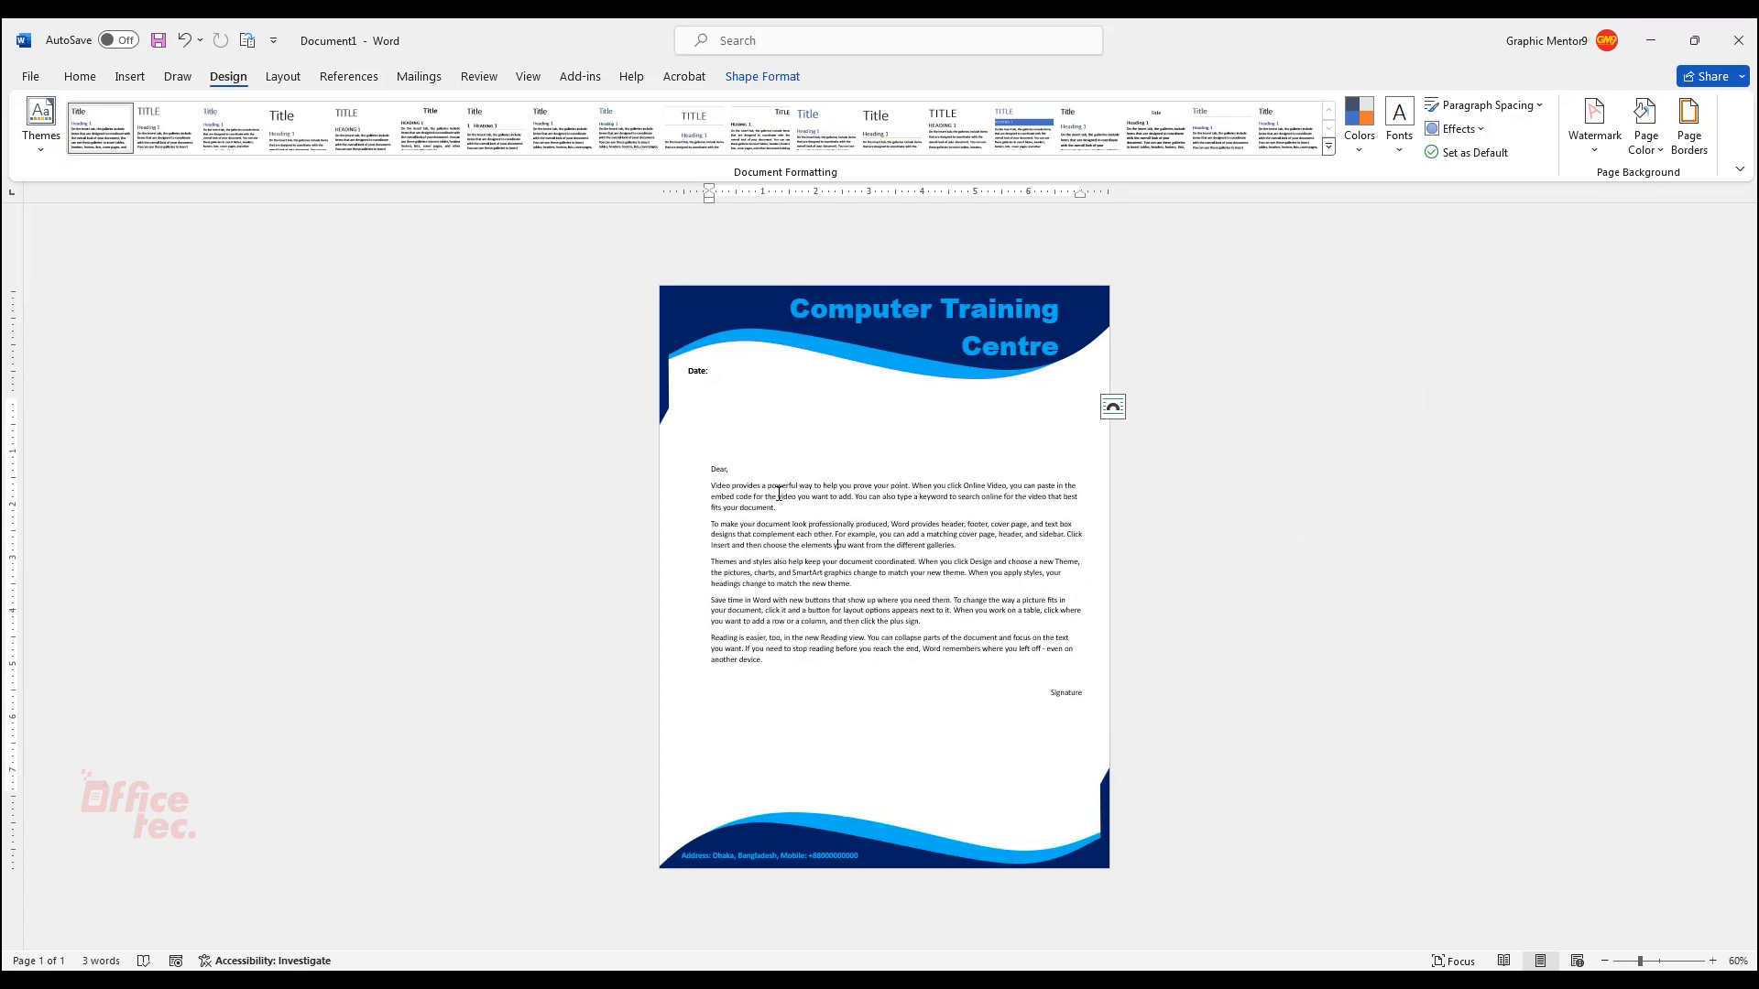
- Set the letter body text box to no fill
left_click_drag(706, 468, 727, 479)
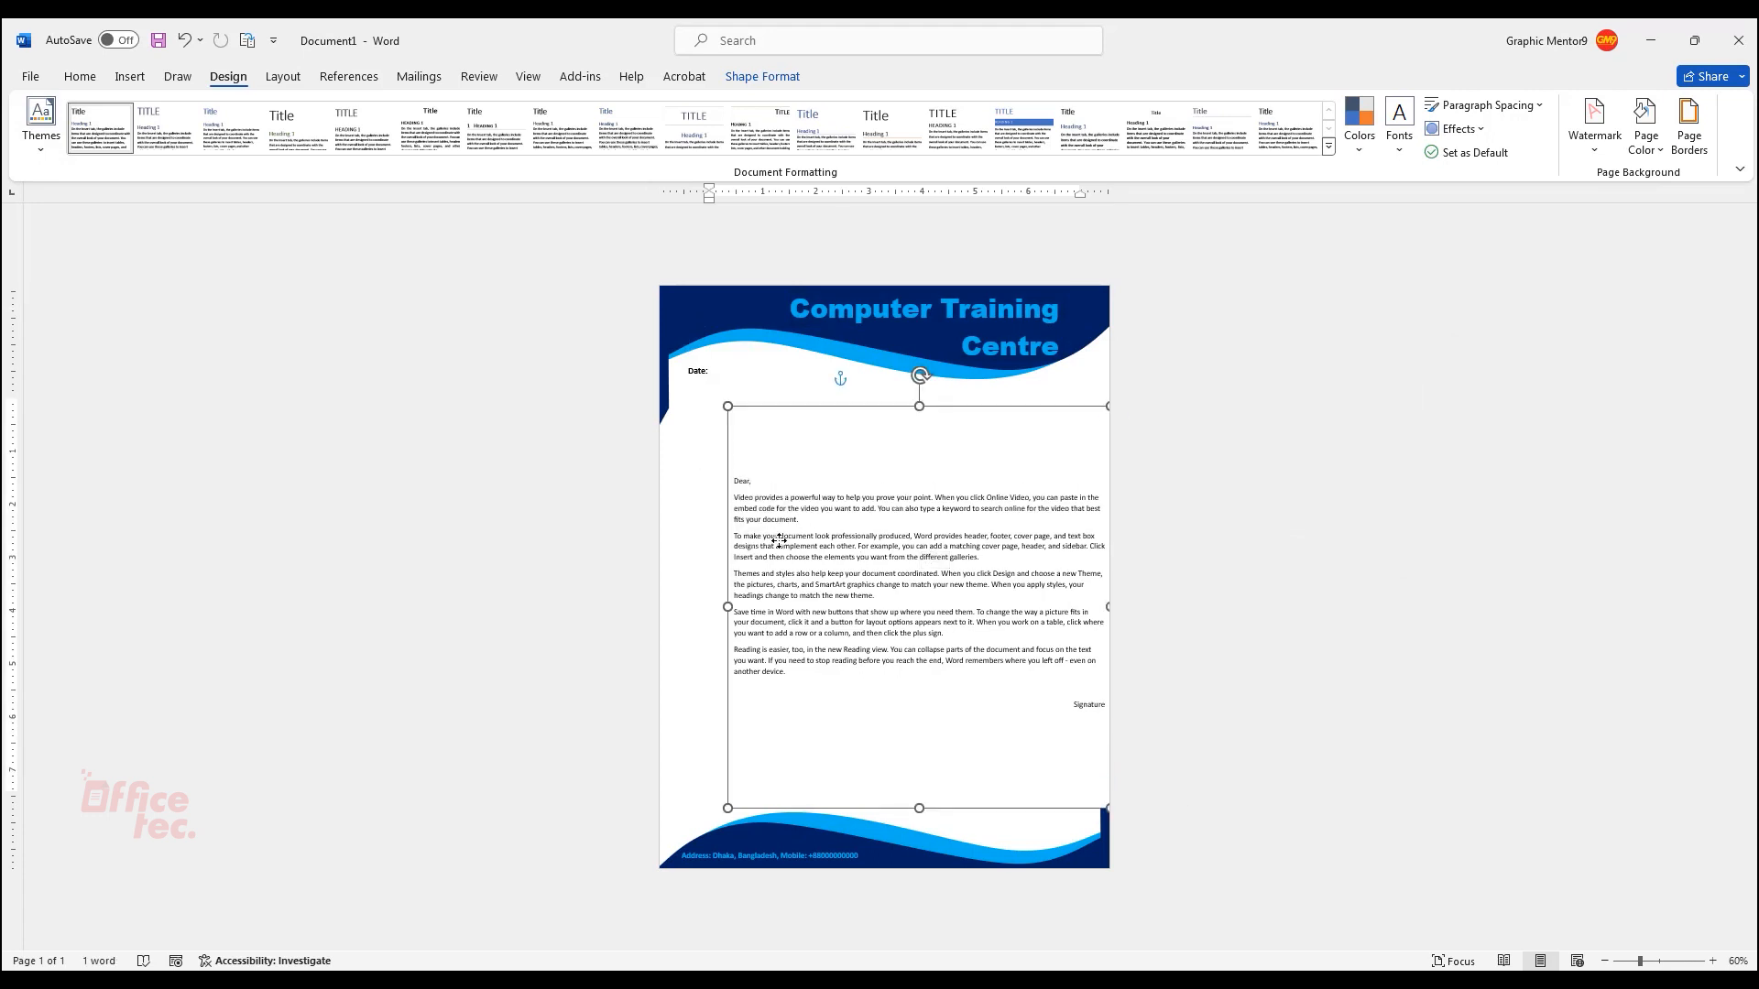
key("ctrl+z")
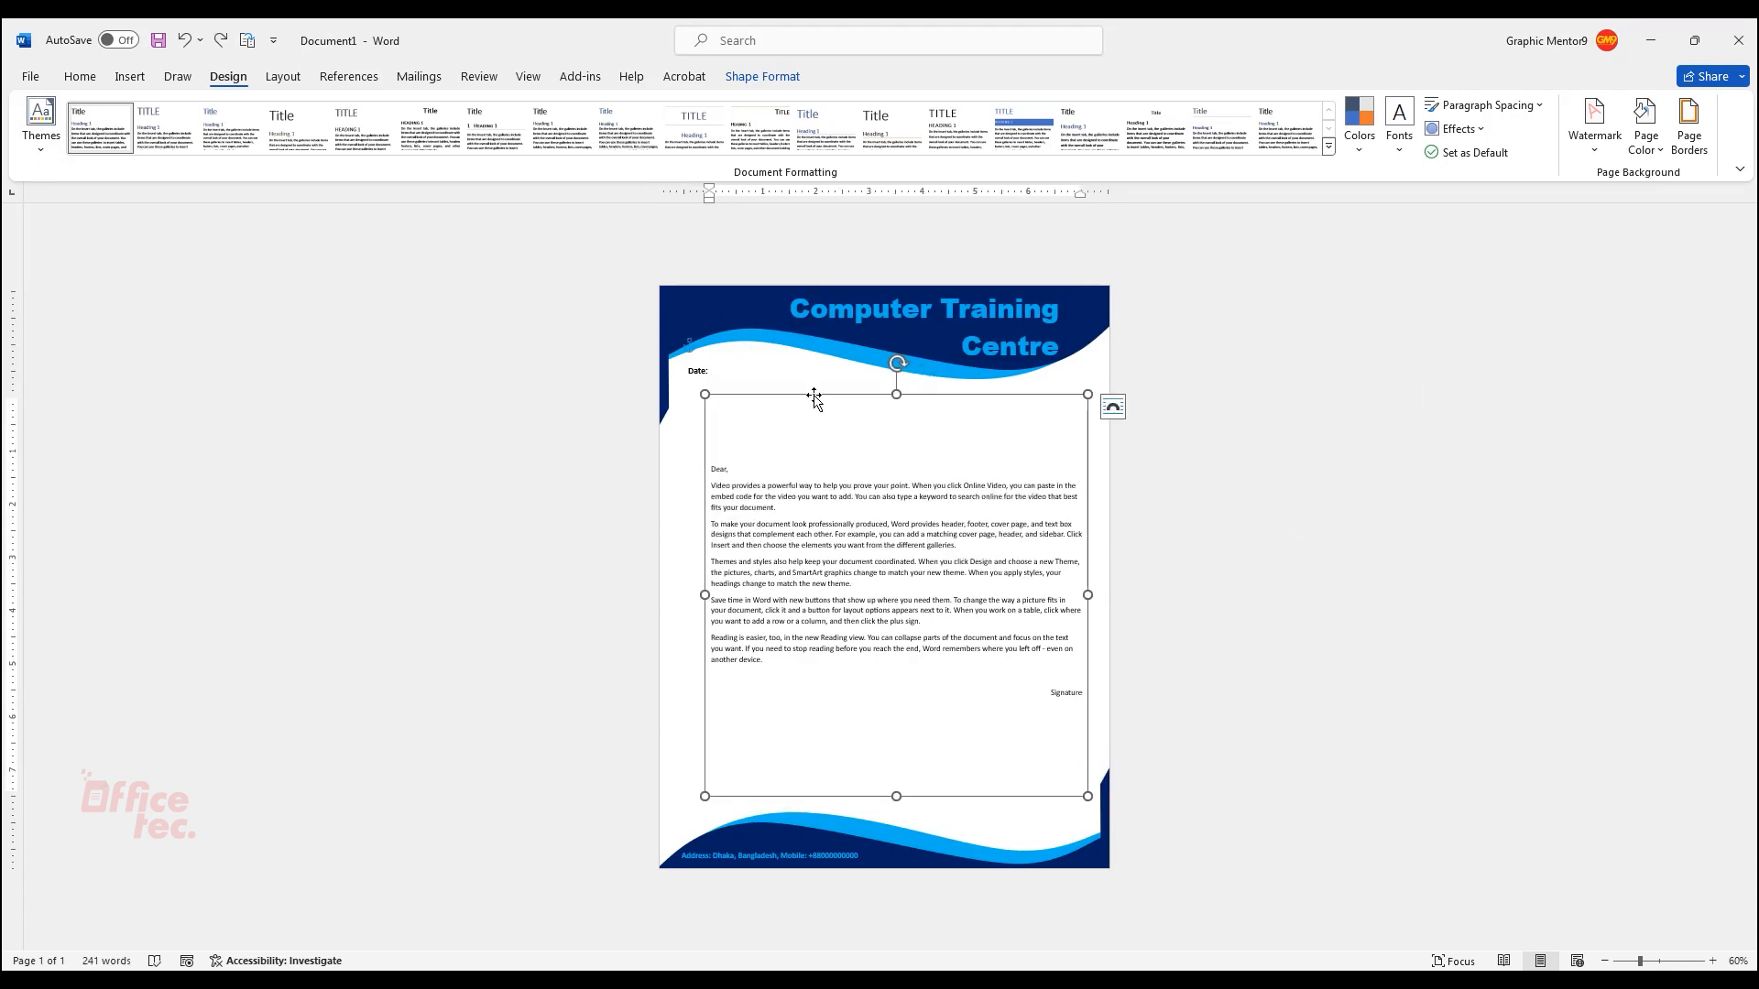
left_click(762, 76)
left_click(686, 104)
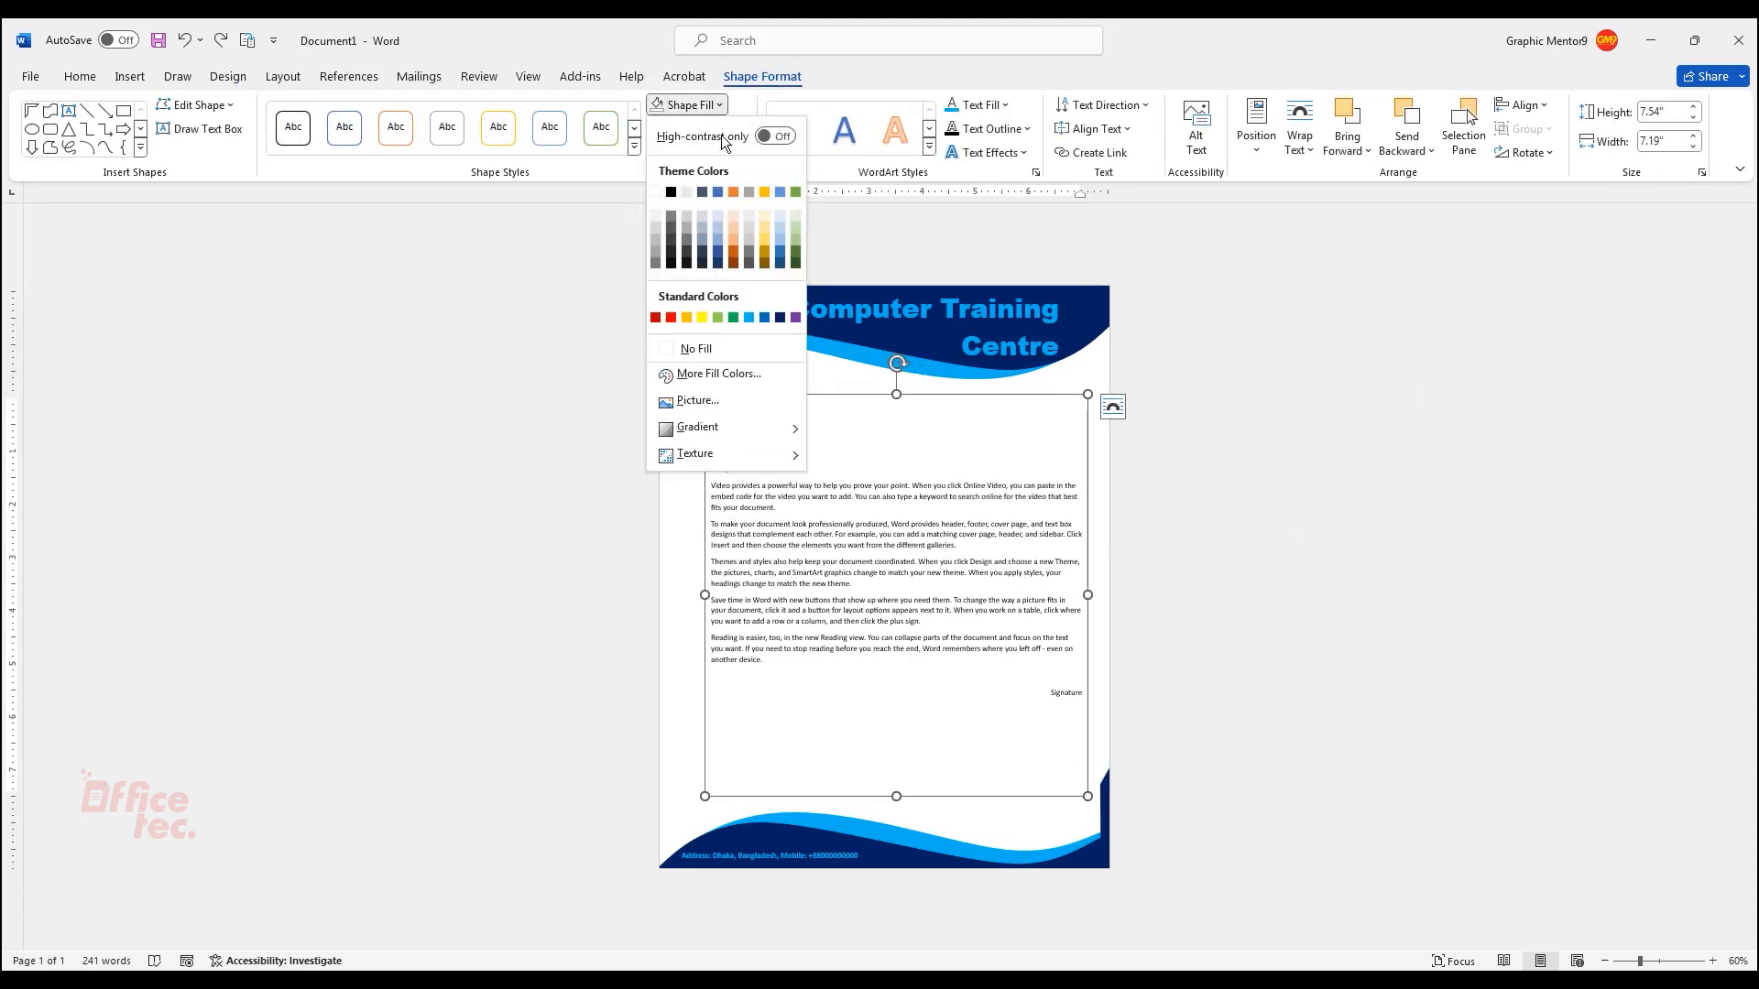
left_click(694, 349)
left_click(987, 678)
left_click(1258, 739)
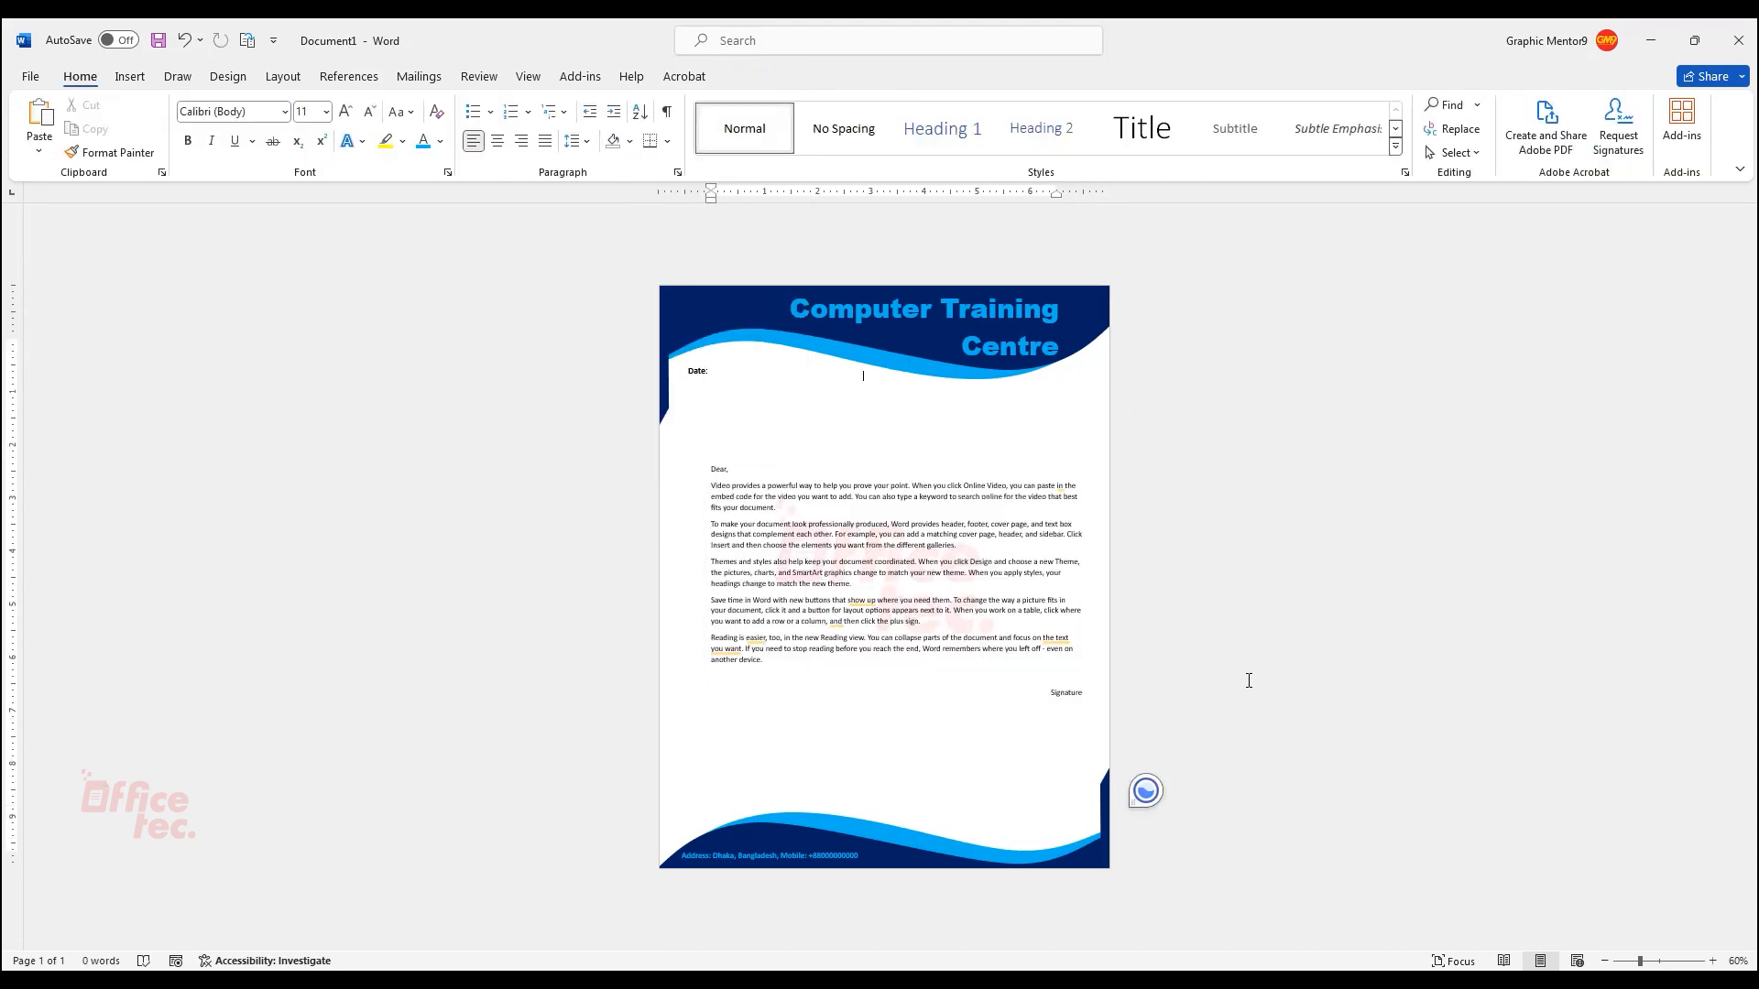
- Examine the finished letterhead's header, logo watermark, letter body and footer contact line
scroll(1268, 728, "up", 4)
scroll(1278, 718, "down", 3)
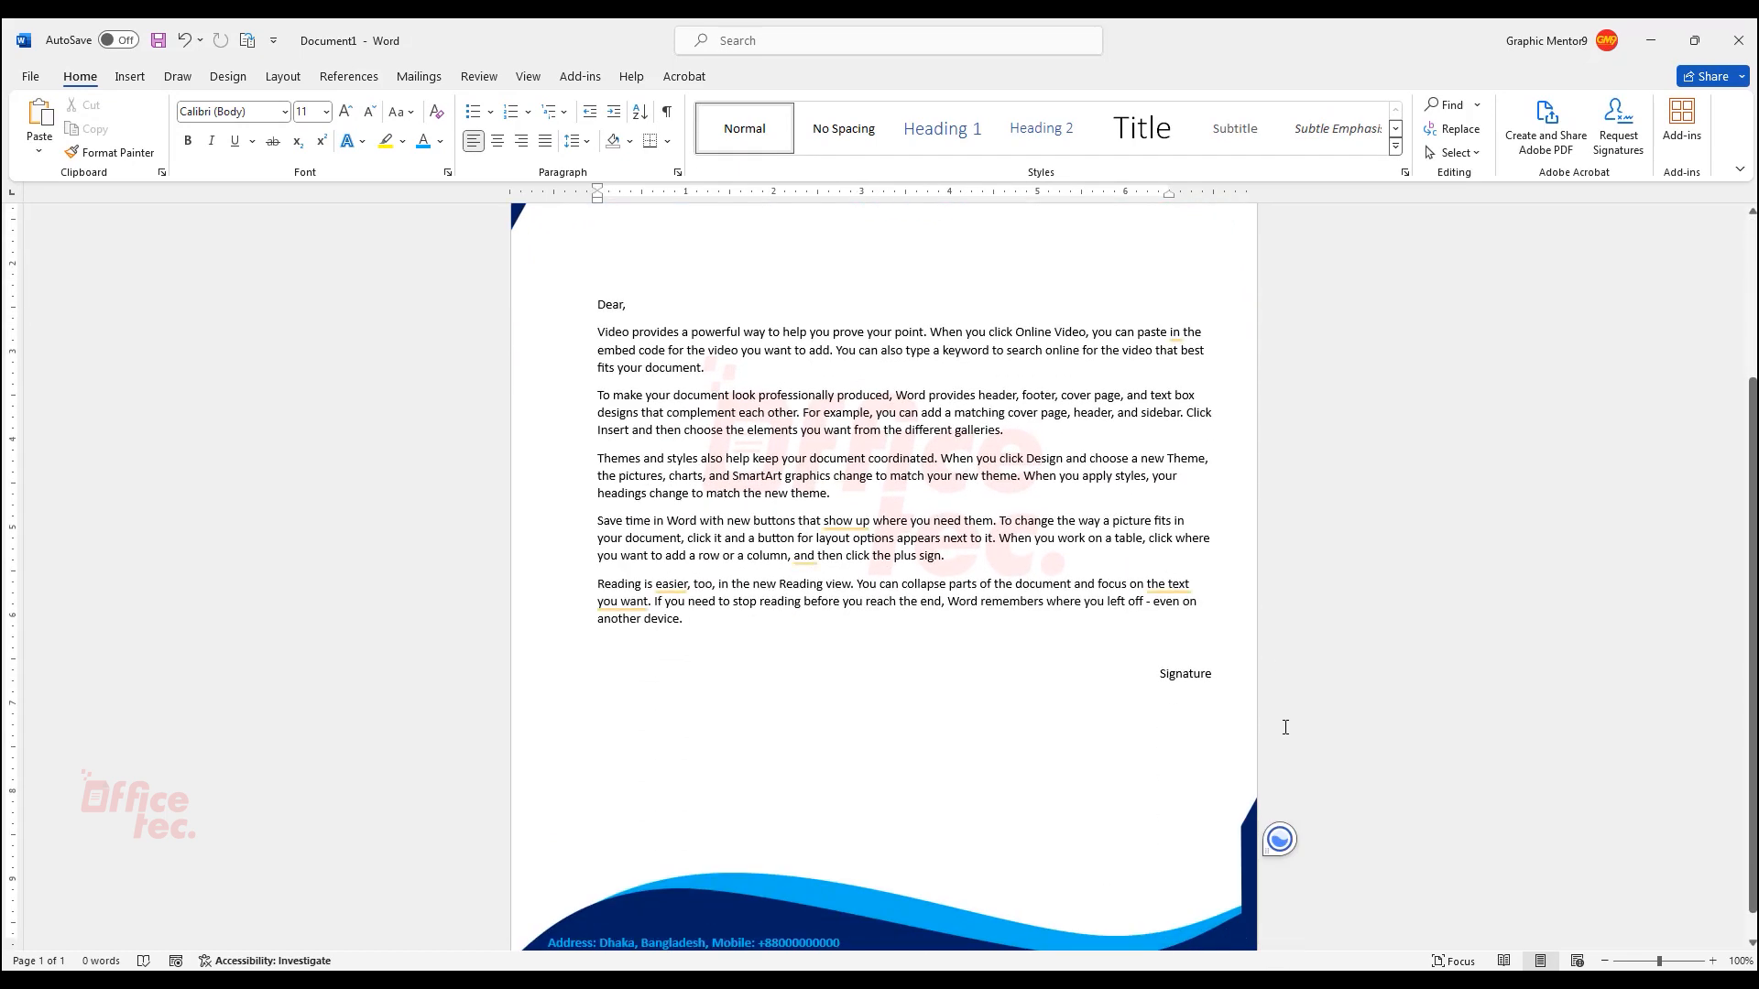
scroll(1285, 728, "down", 1)
scroll(911, 744, "up", 5)
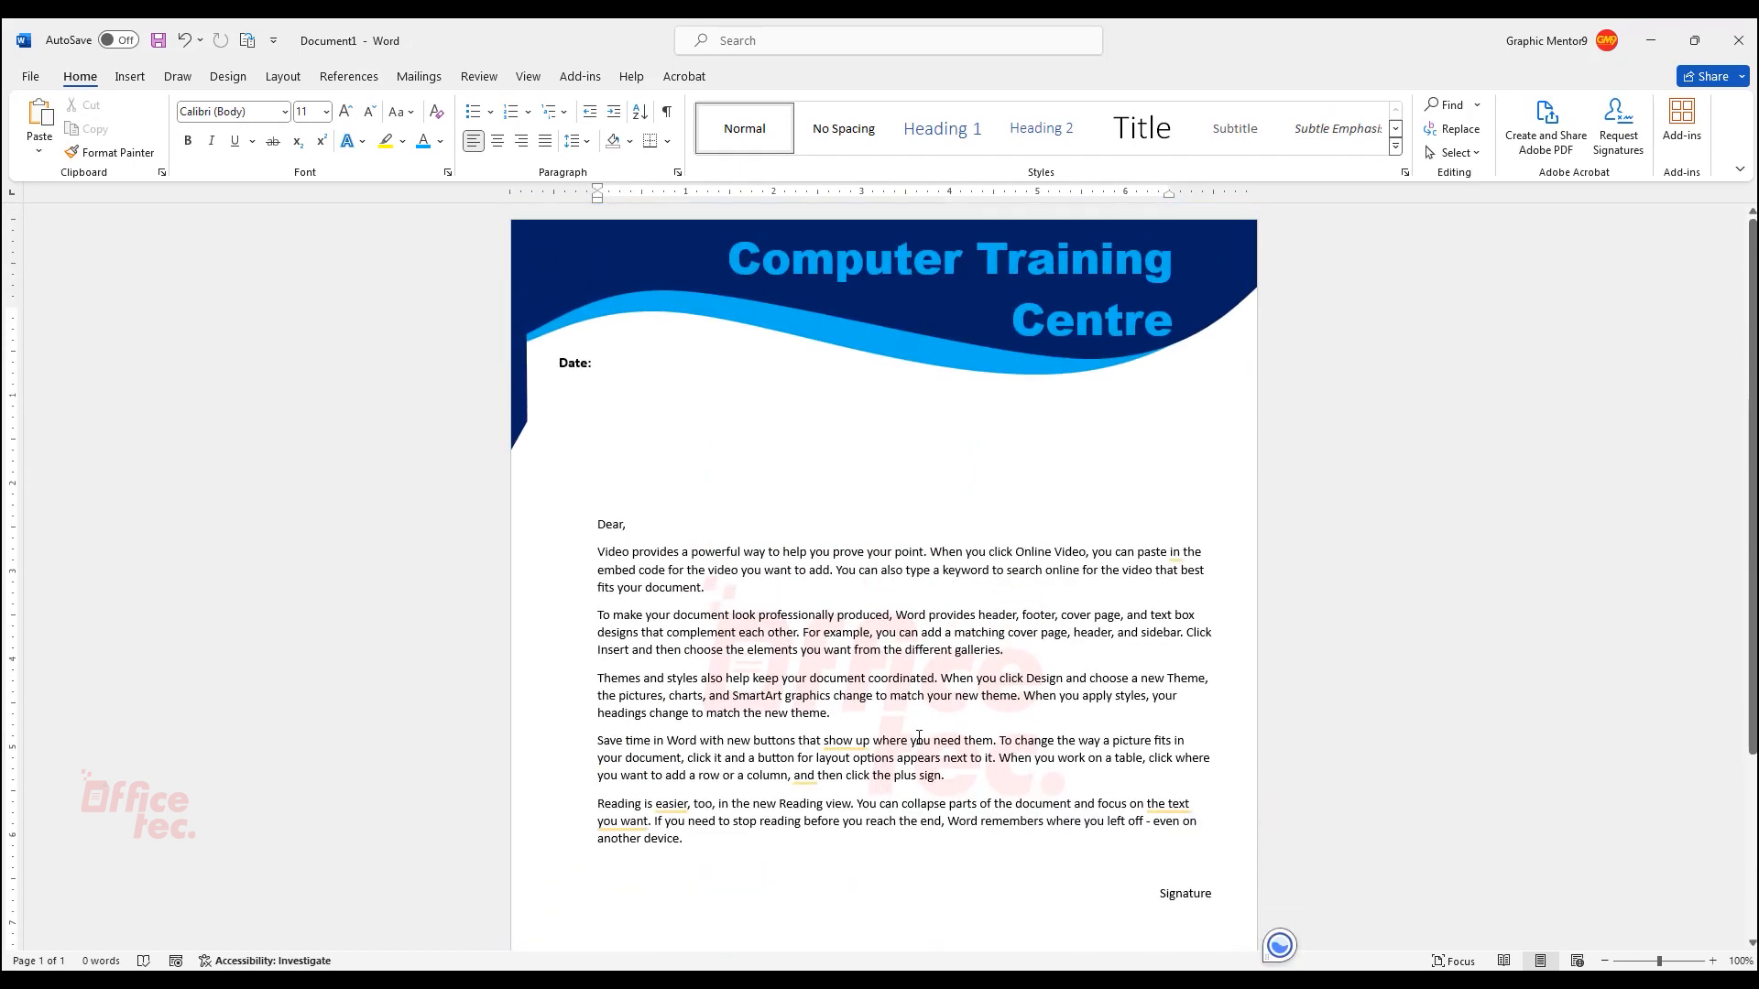
scroll(921, 742, "down", 4)
scroll(920, 742, "up", 3)
scroll(930, 742, "down", 3)
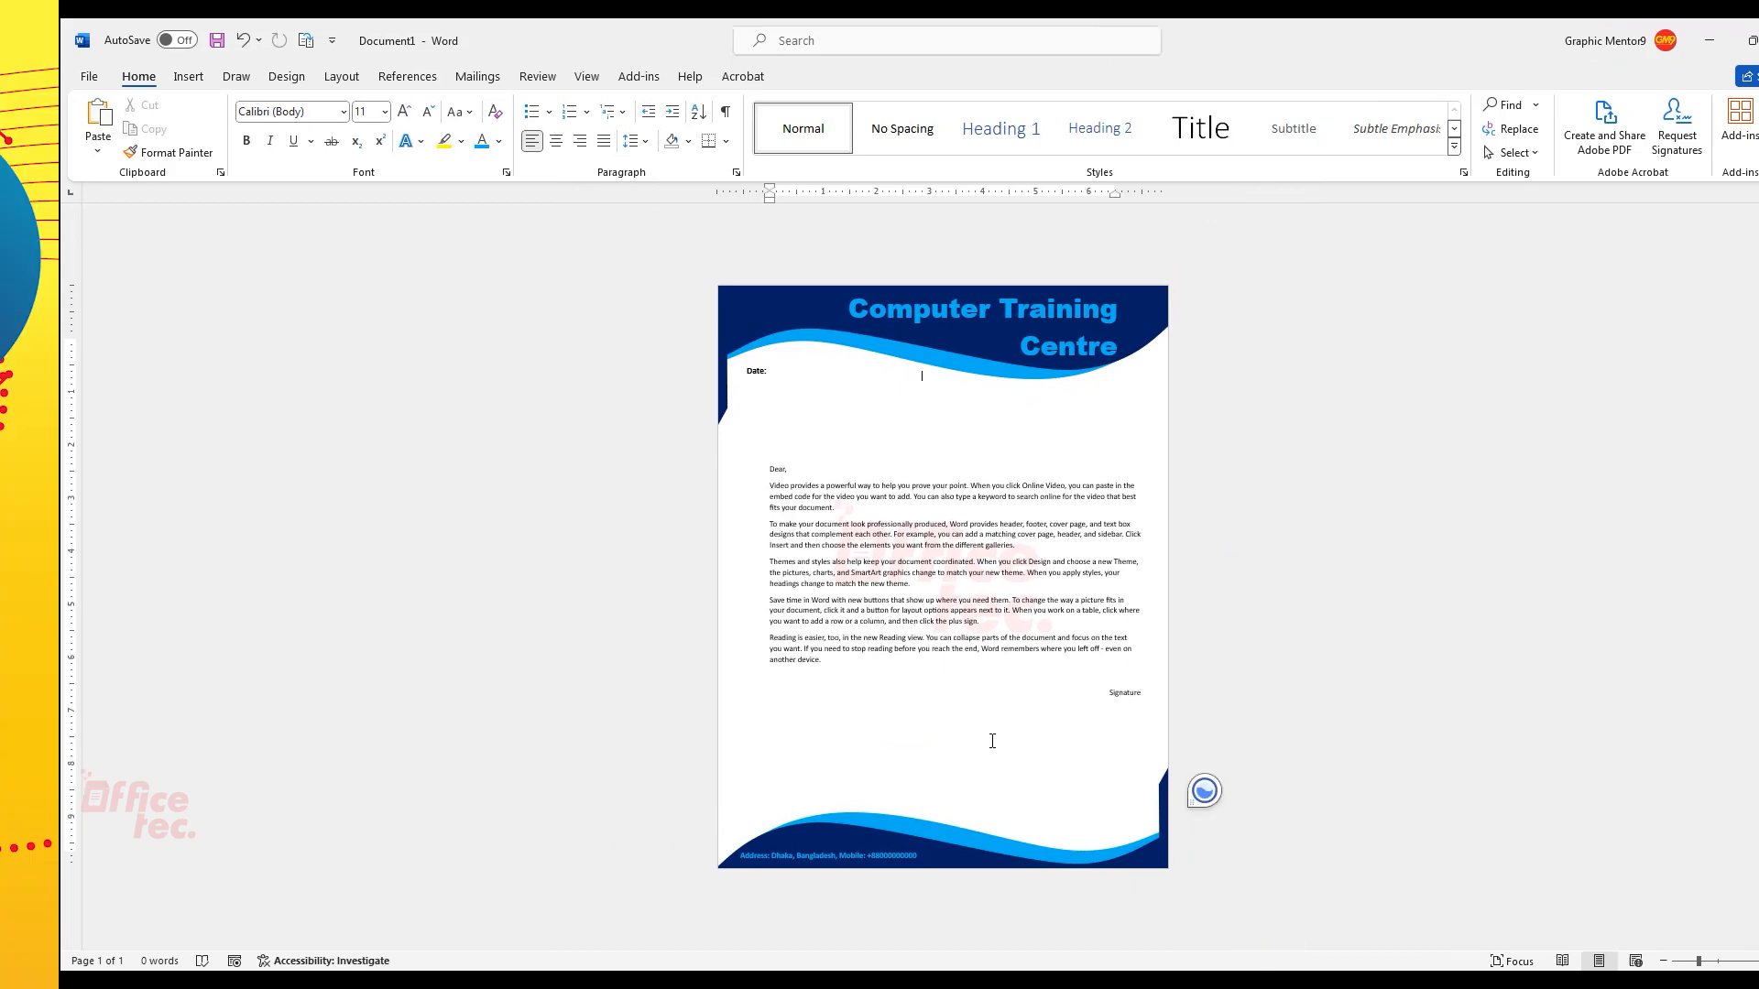